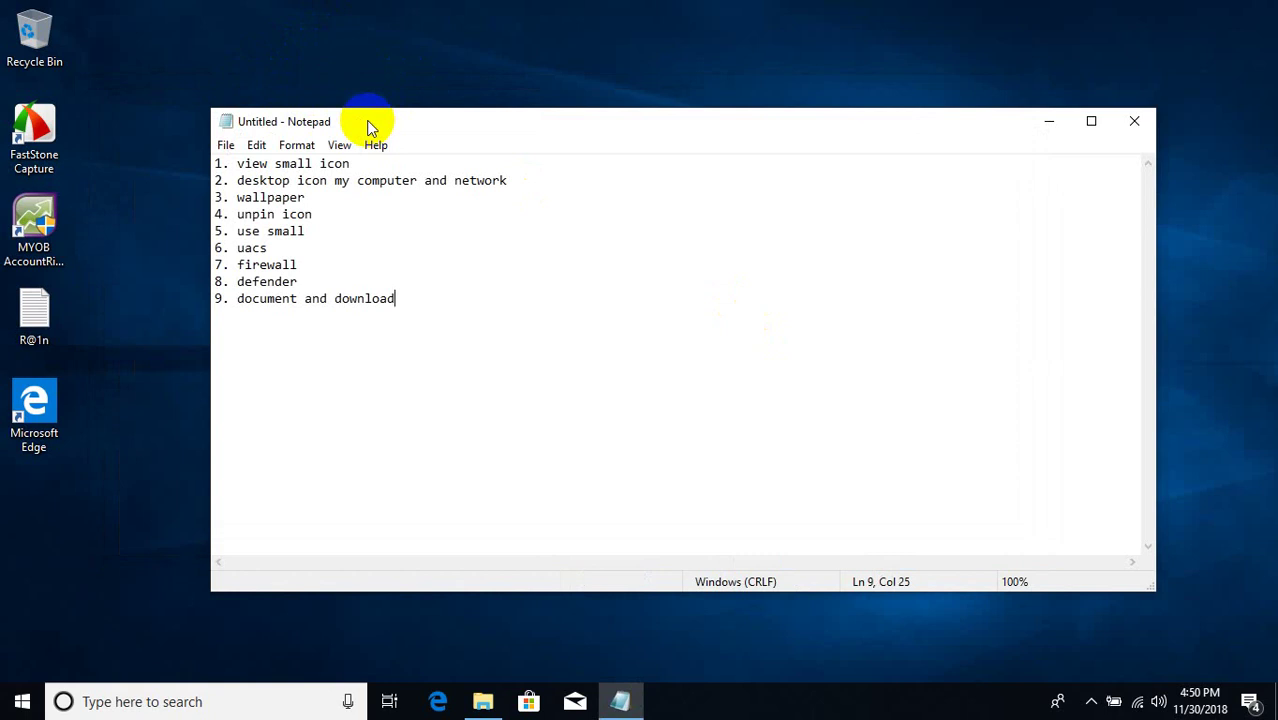
Switch the desktop icon view to small icons.
right_click(139, 166)
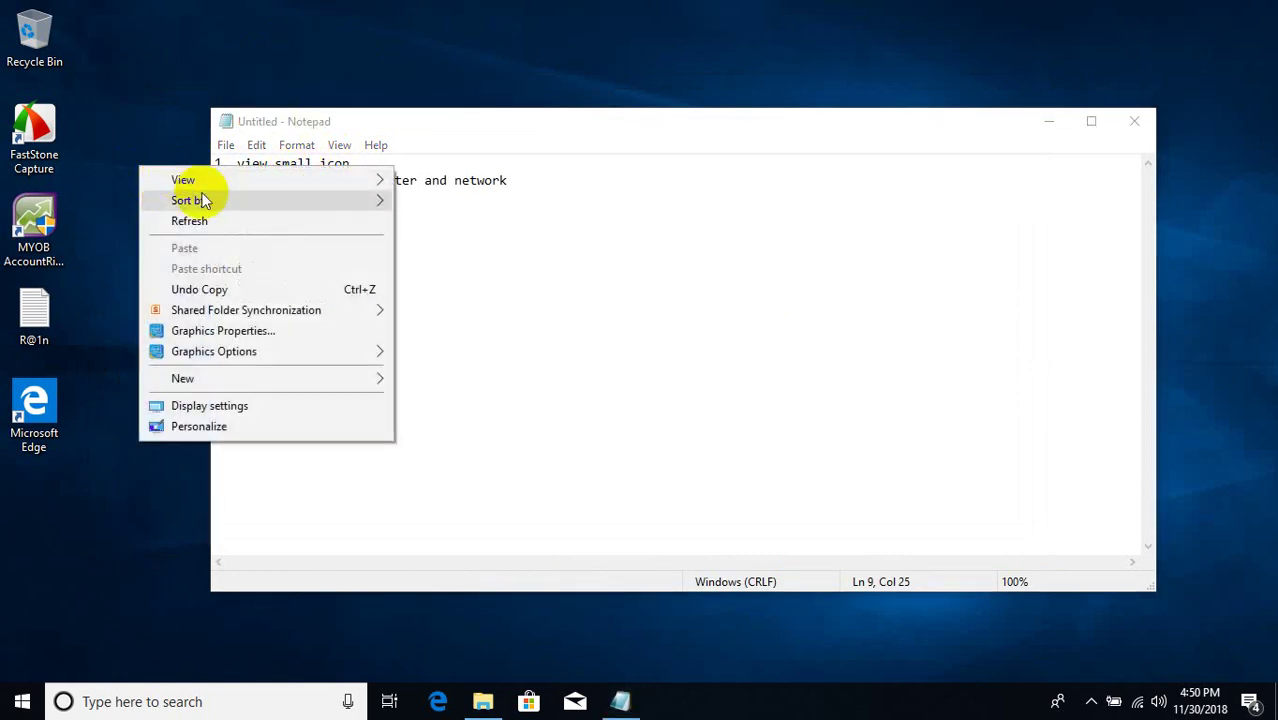
mouse_move(277, 181)
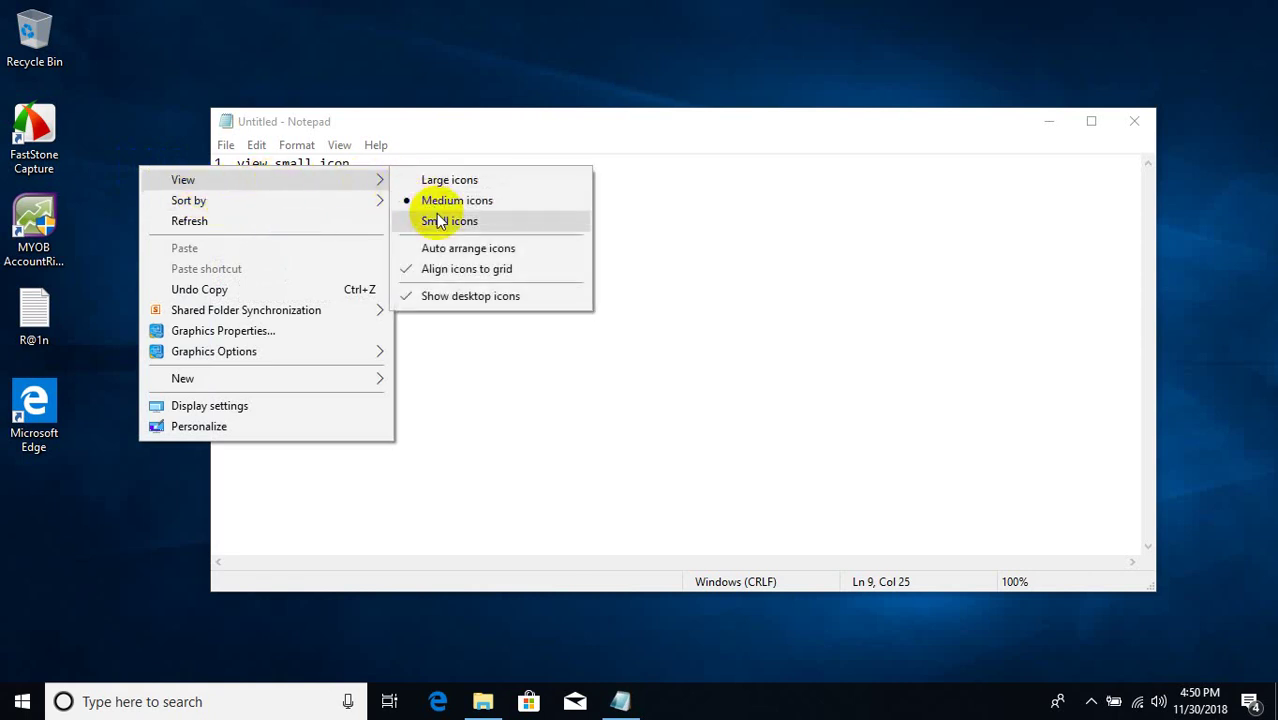
click(445, 221)
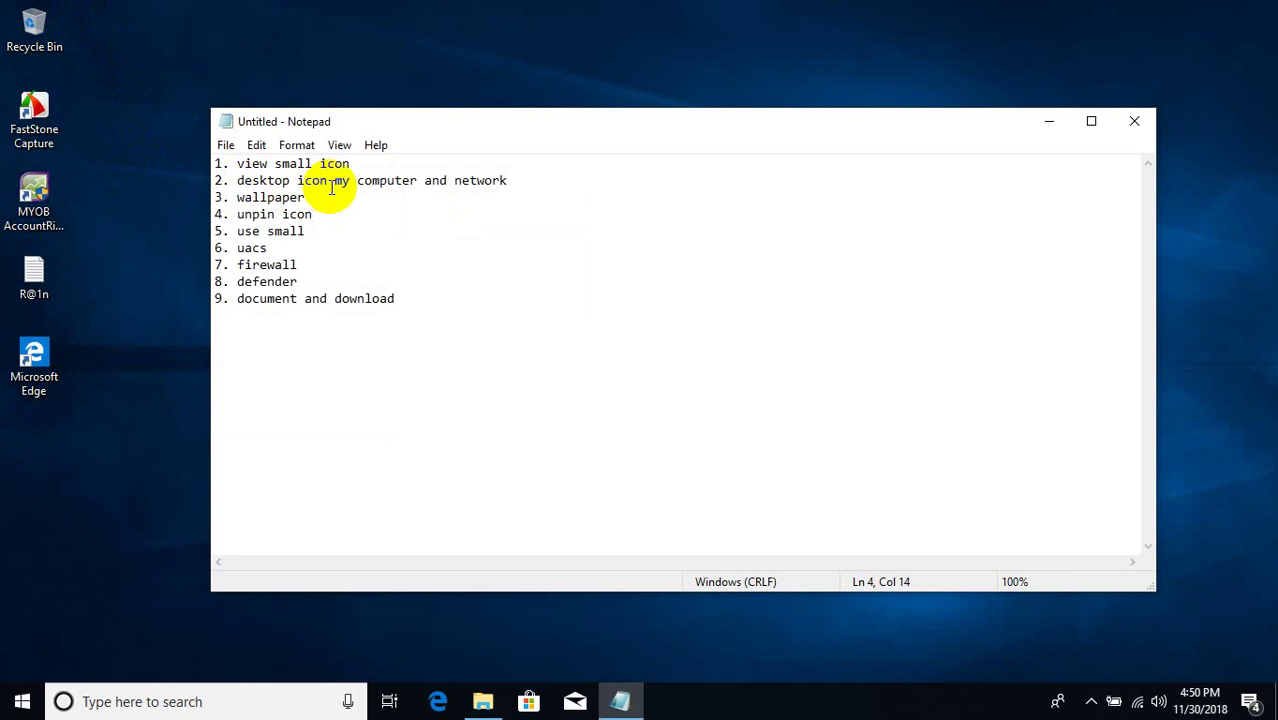
Enable the Computer and Network desktop icons in the personalization theme settings and close Settings.
click(170, 183)
right_click(171, 184)
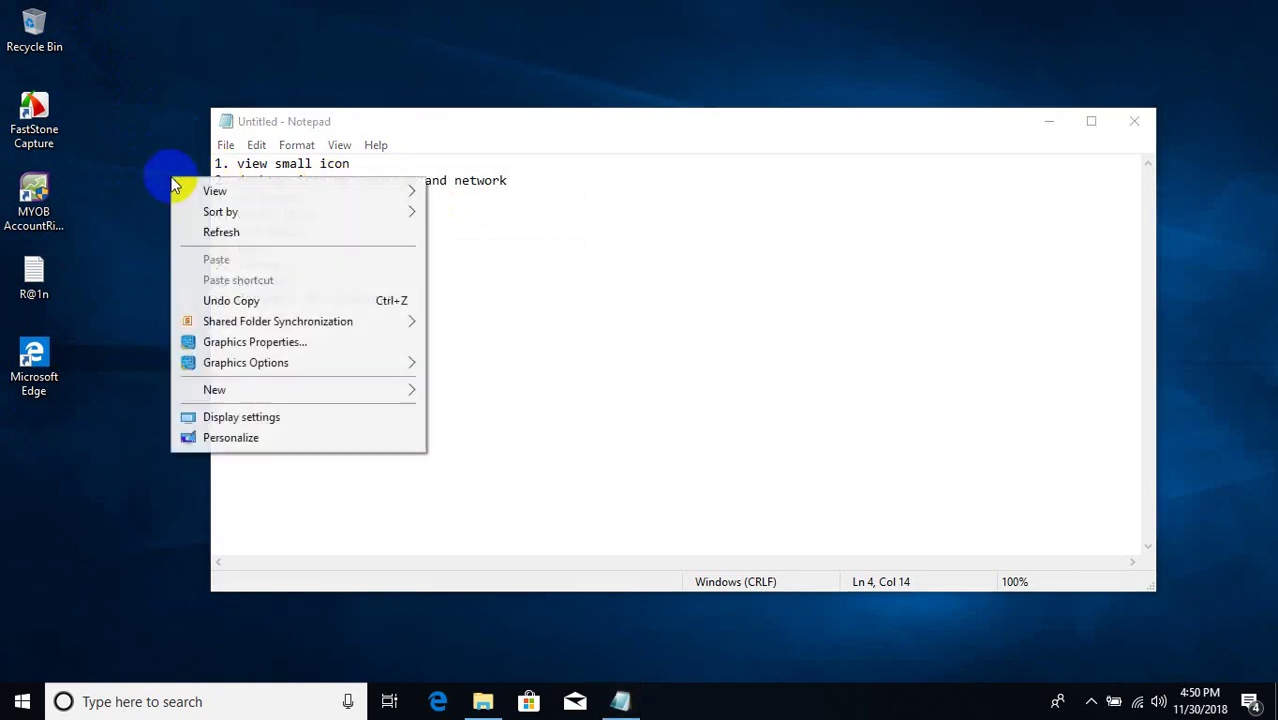
click(240, 438)
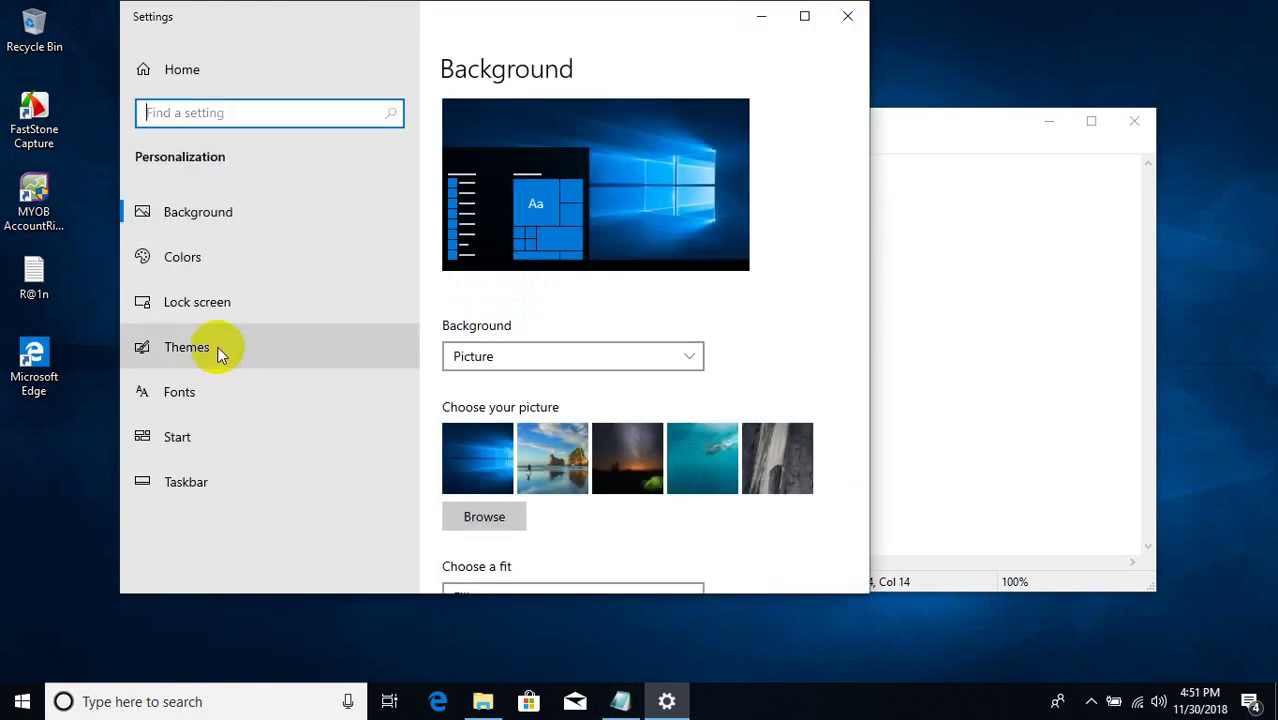
click(220, 354)
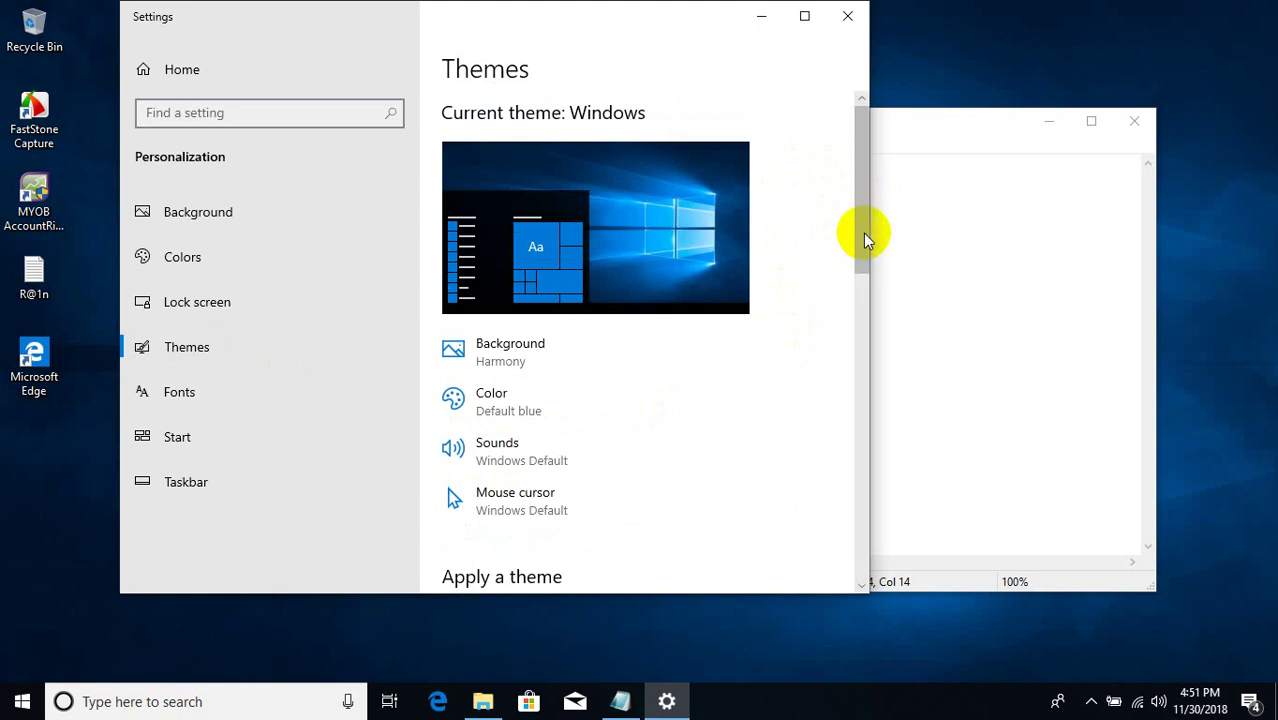
click(856, 370)
drag(865, 343, 864, 491)
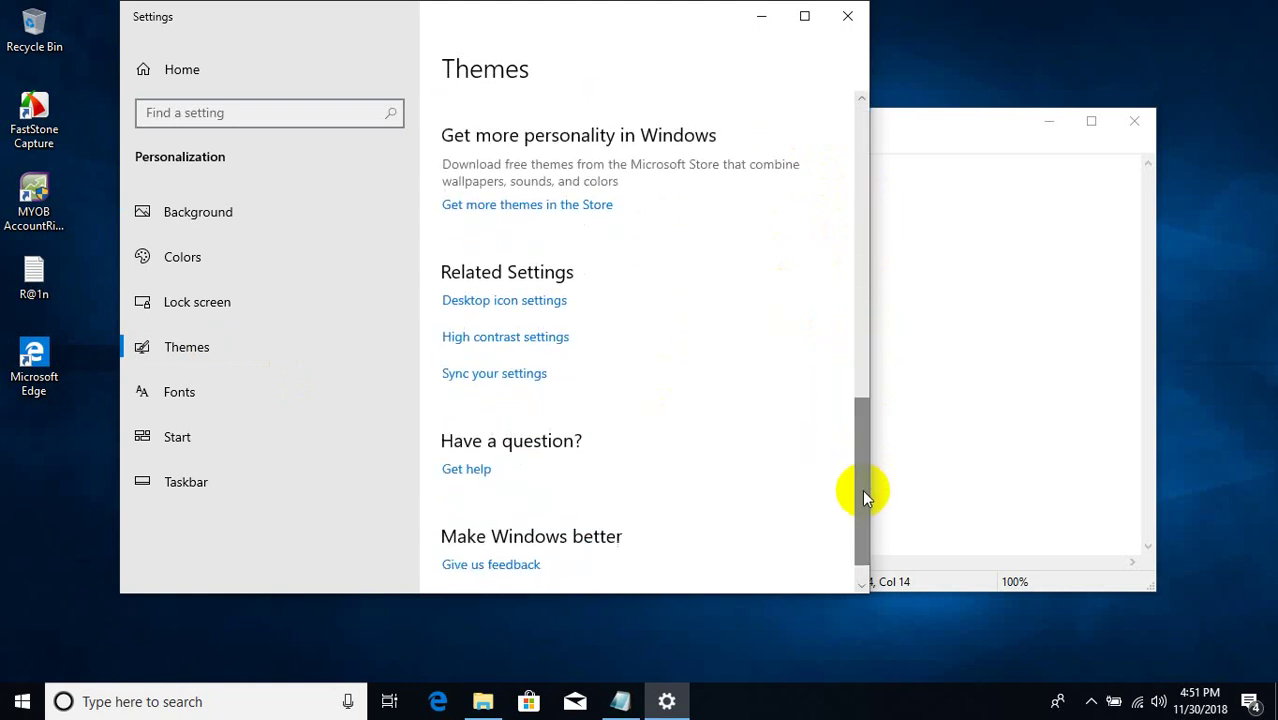
click(527, 303)
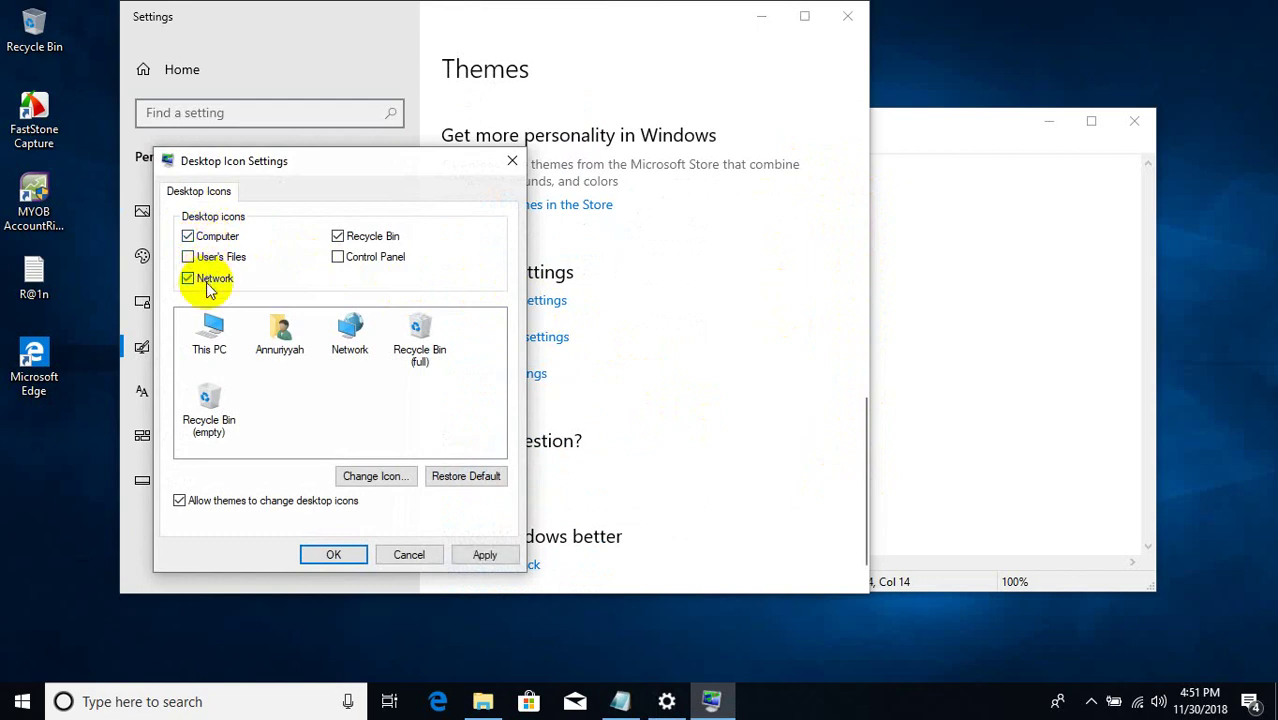
click(334, 555)
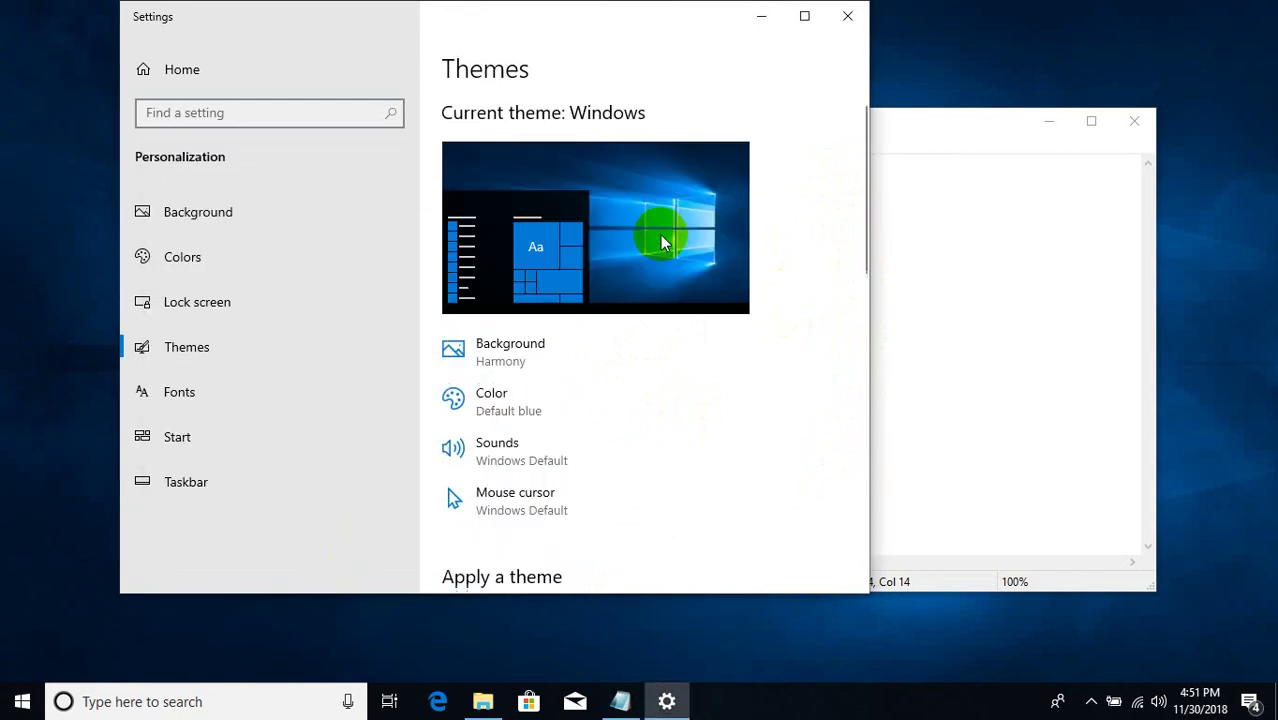
click(846, 16)
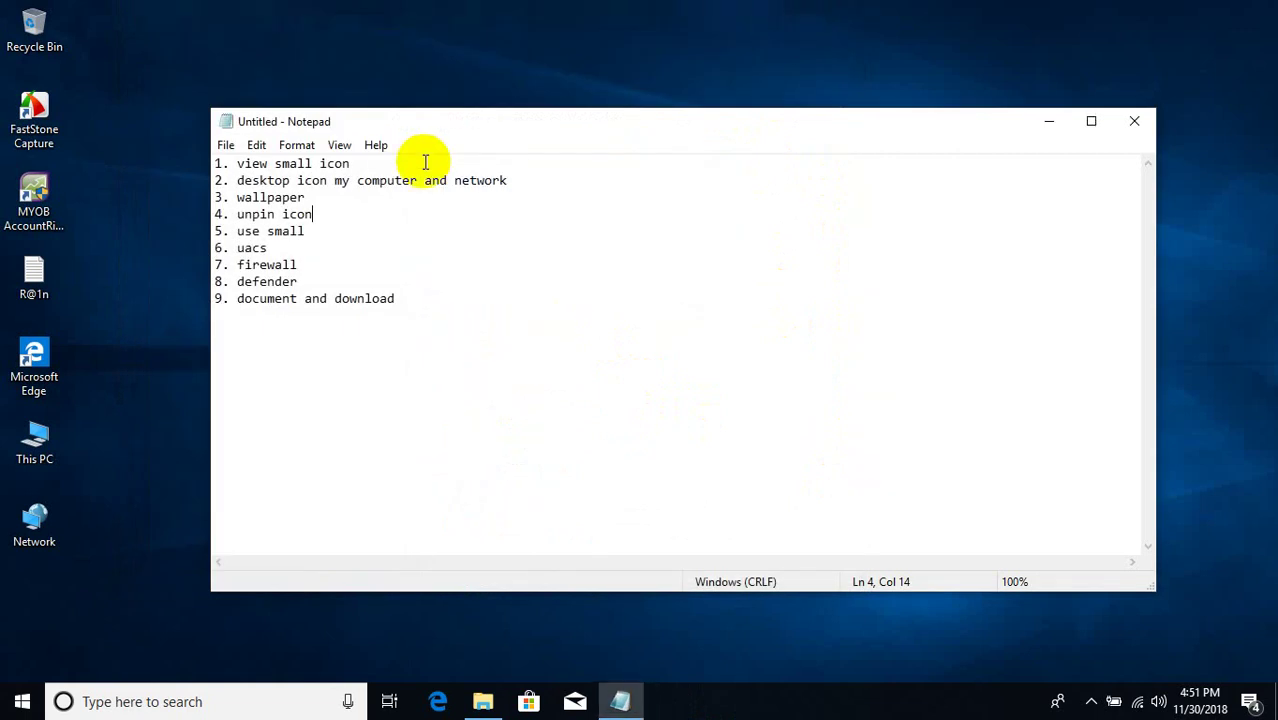
Sort the desktop icons by name twice so that This PC comes first.
right_click(125, 316)
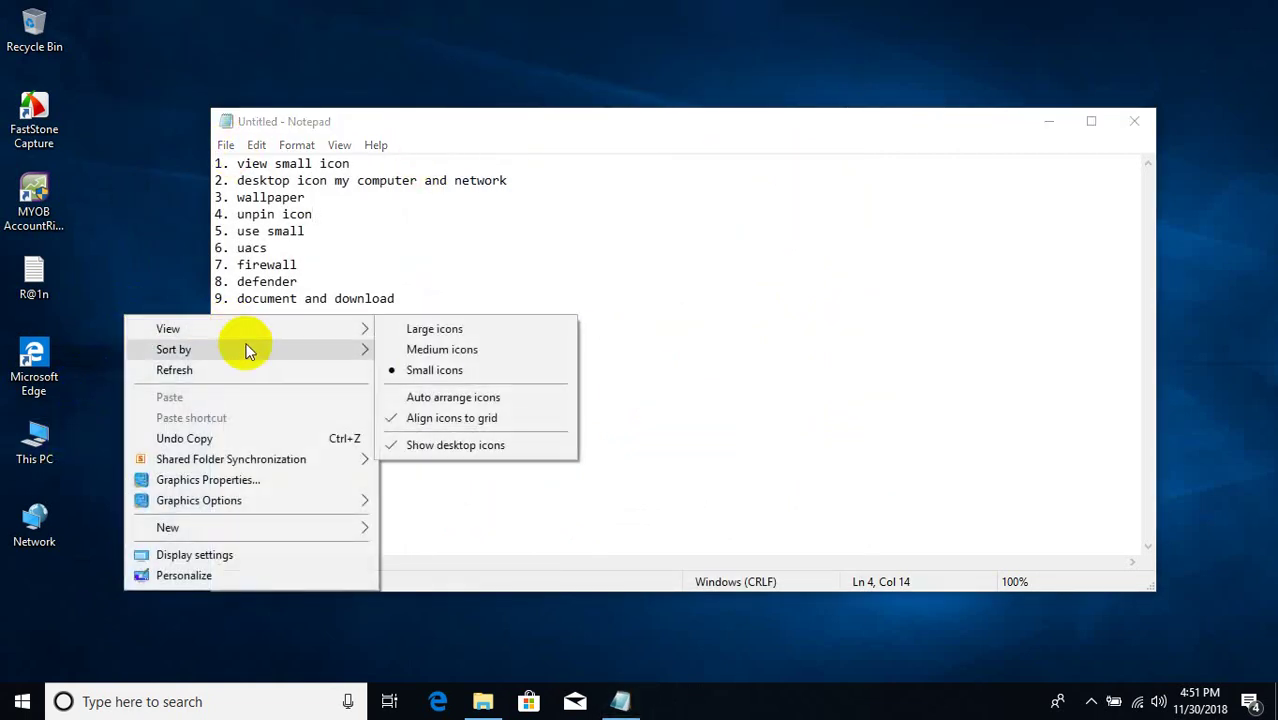
mouse_move(328, 345)
click(400, 355)
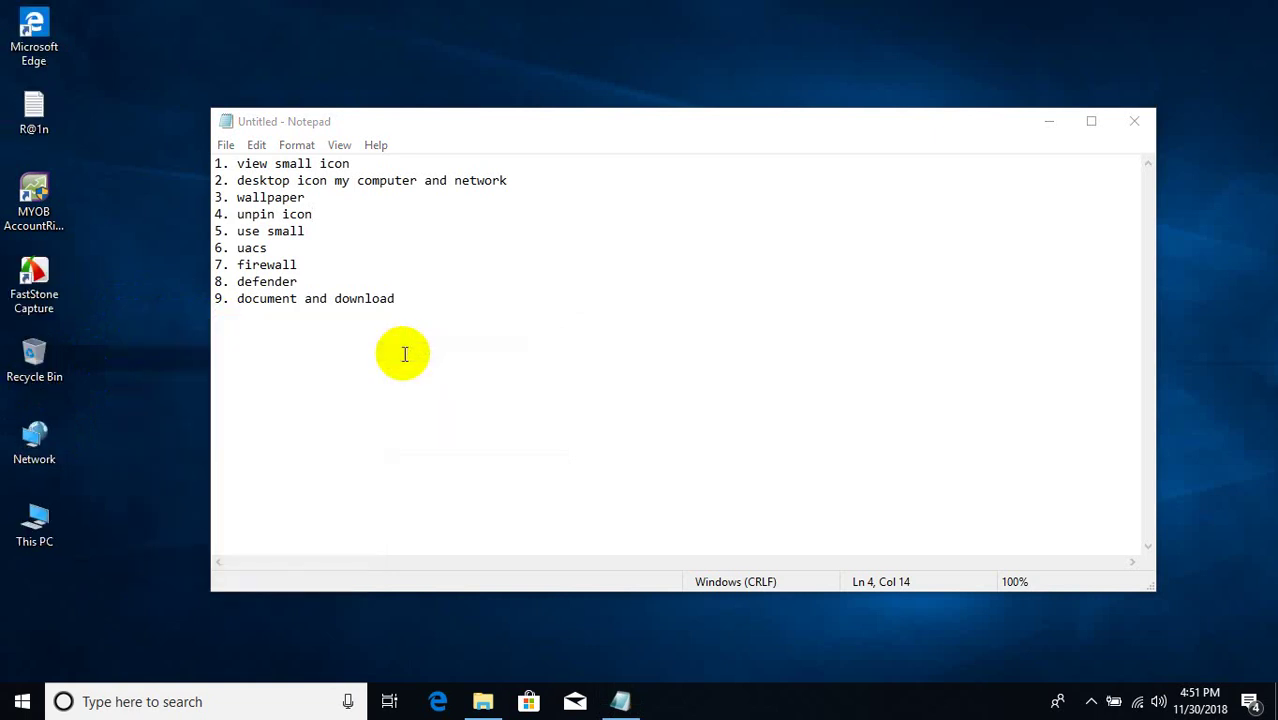
right_click(101, 314)
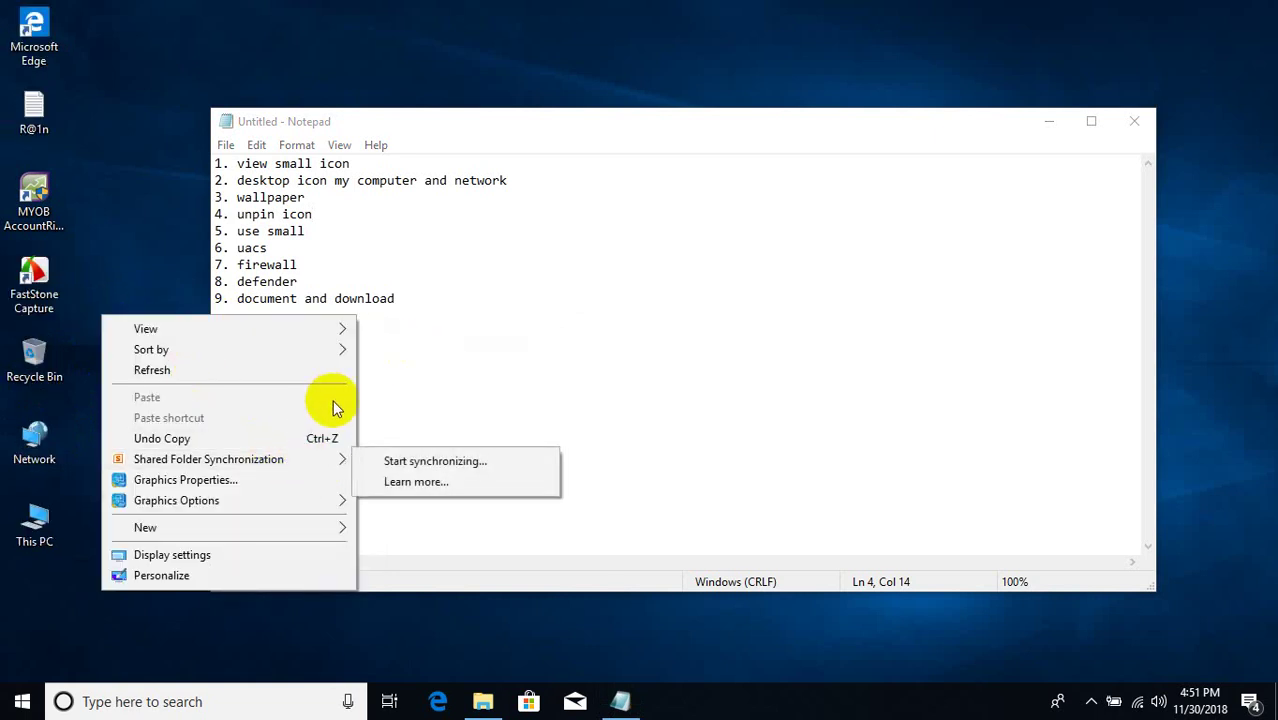
click(378, 350)
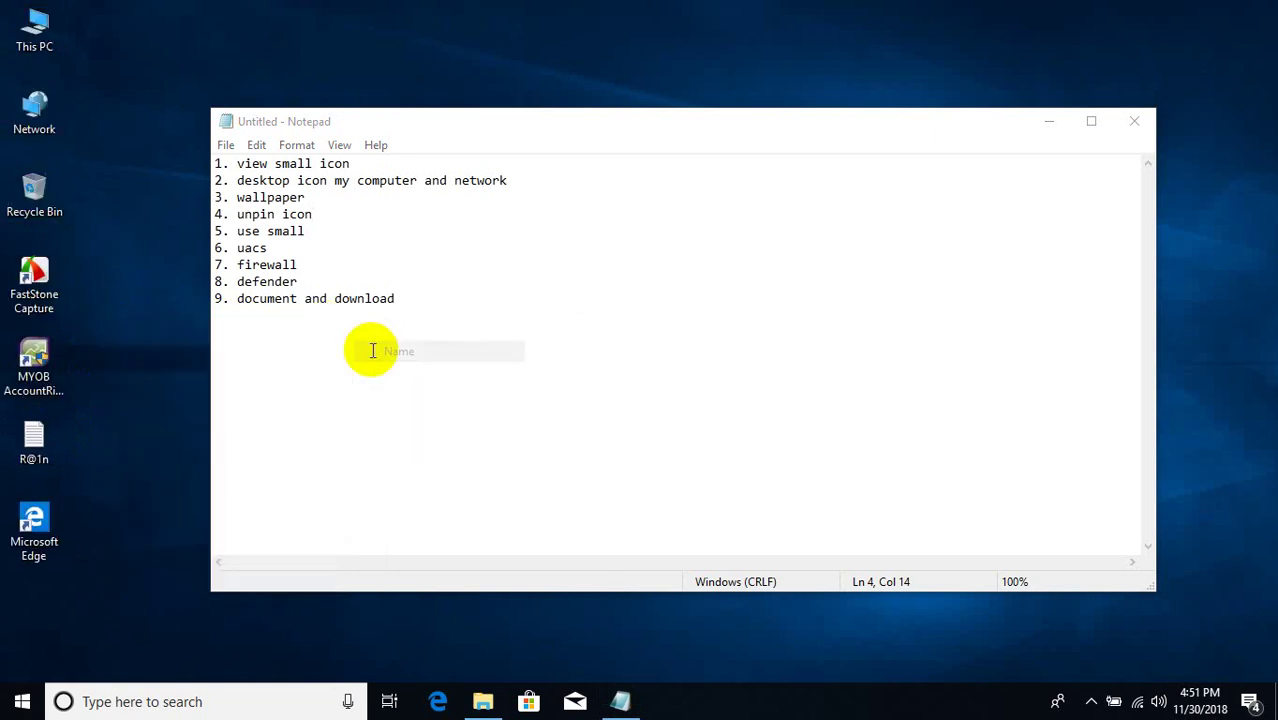
Open the _Master Standard folder on the Data (D:) drive from This PC.
double_click(28, 30)
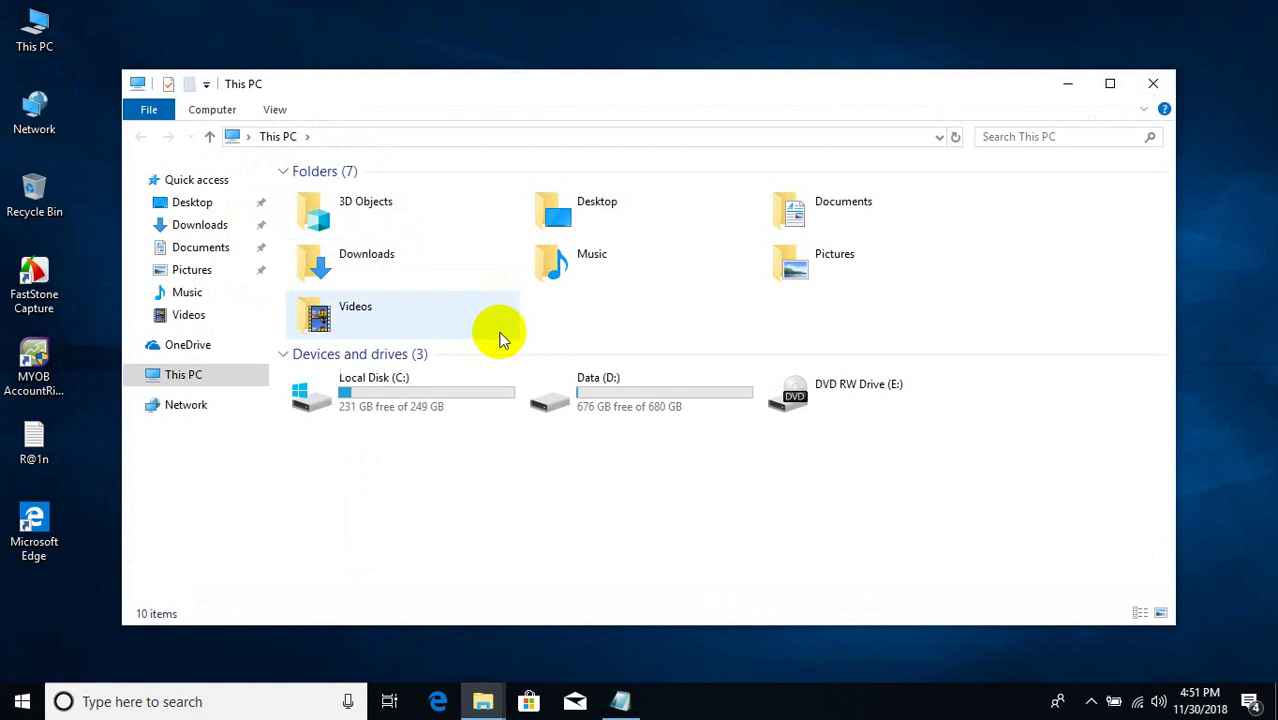
double_click(609, 412)
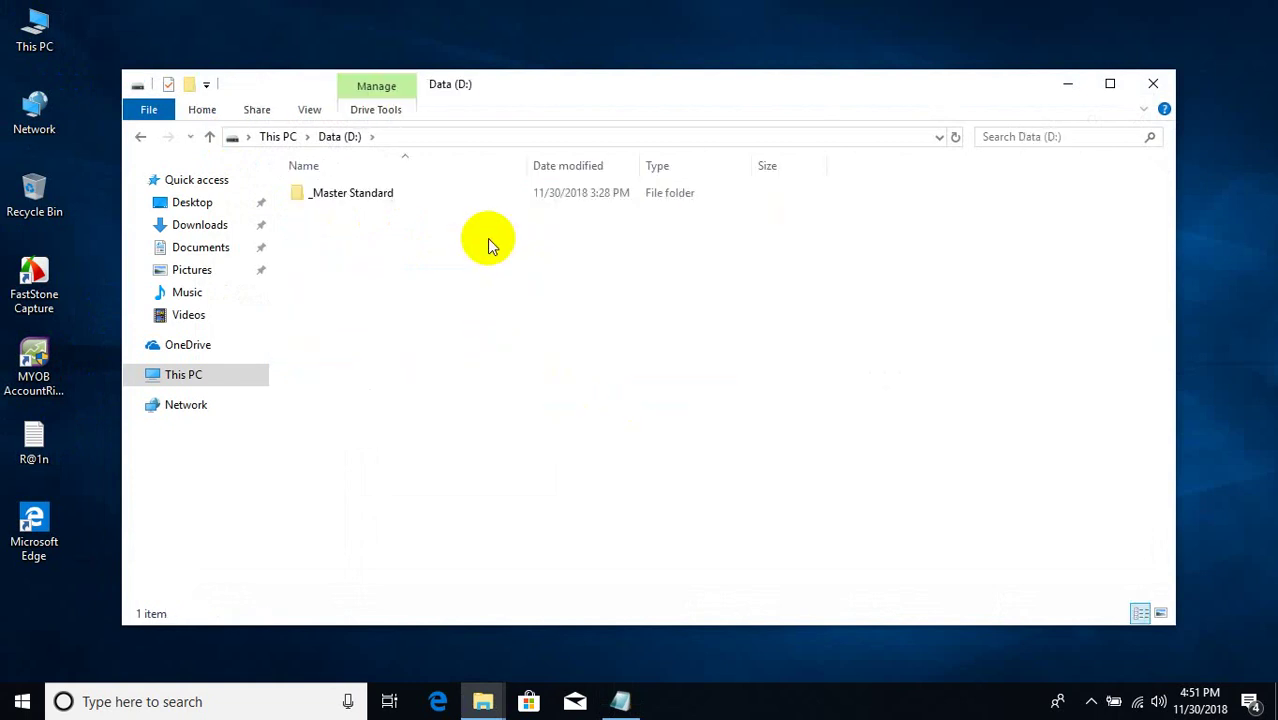
double_click(411, 196)
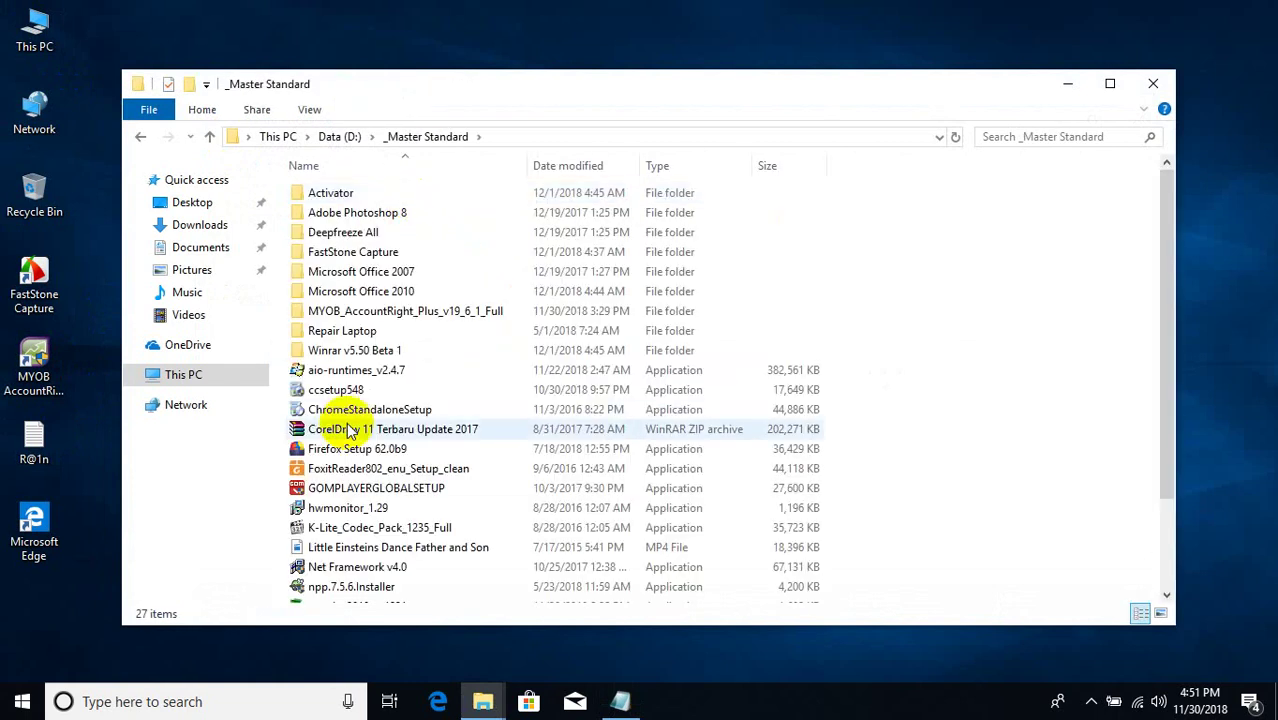
Set the Wallpaper Pikmi image as the desktop background and close the folder window.
click(341, 492)
key(Down)
key(Down)
key(Down)
key(Down)
key(Down)
key(Down)
key(Down)
key(Down)
key(Down)
key(Down)
key(Down)
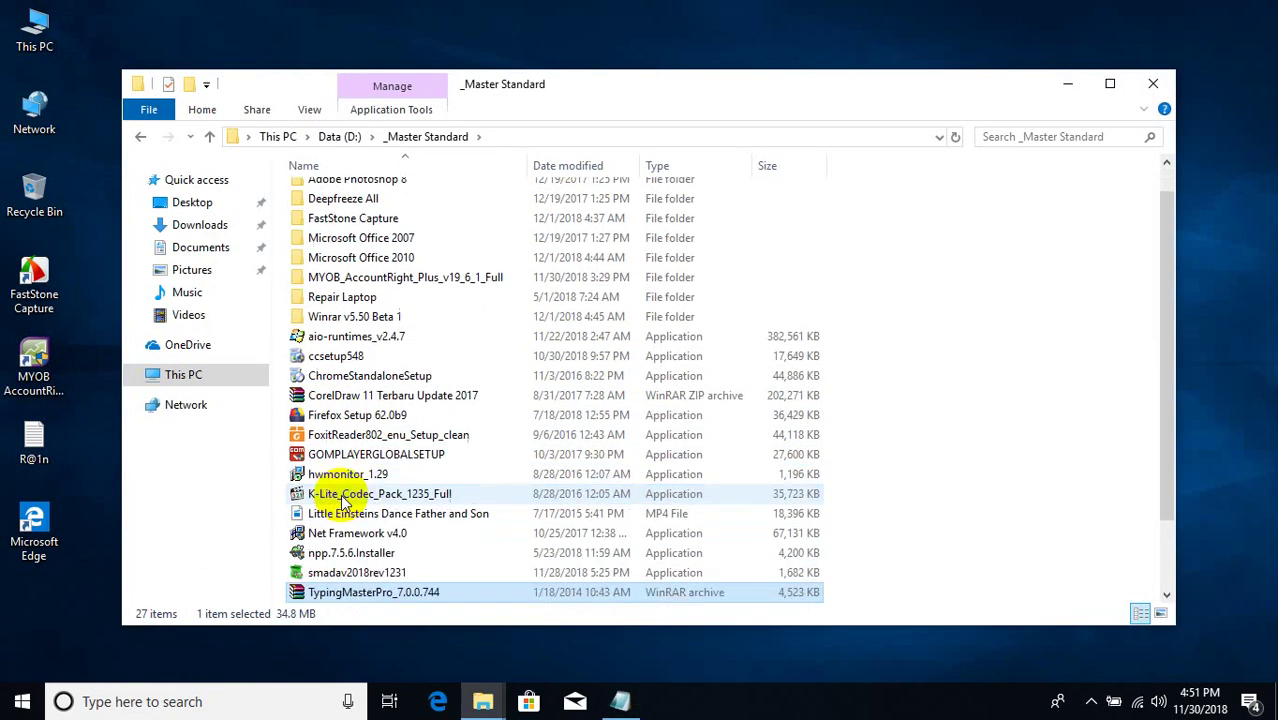
key(Up)
key(Up)
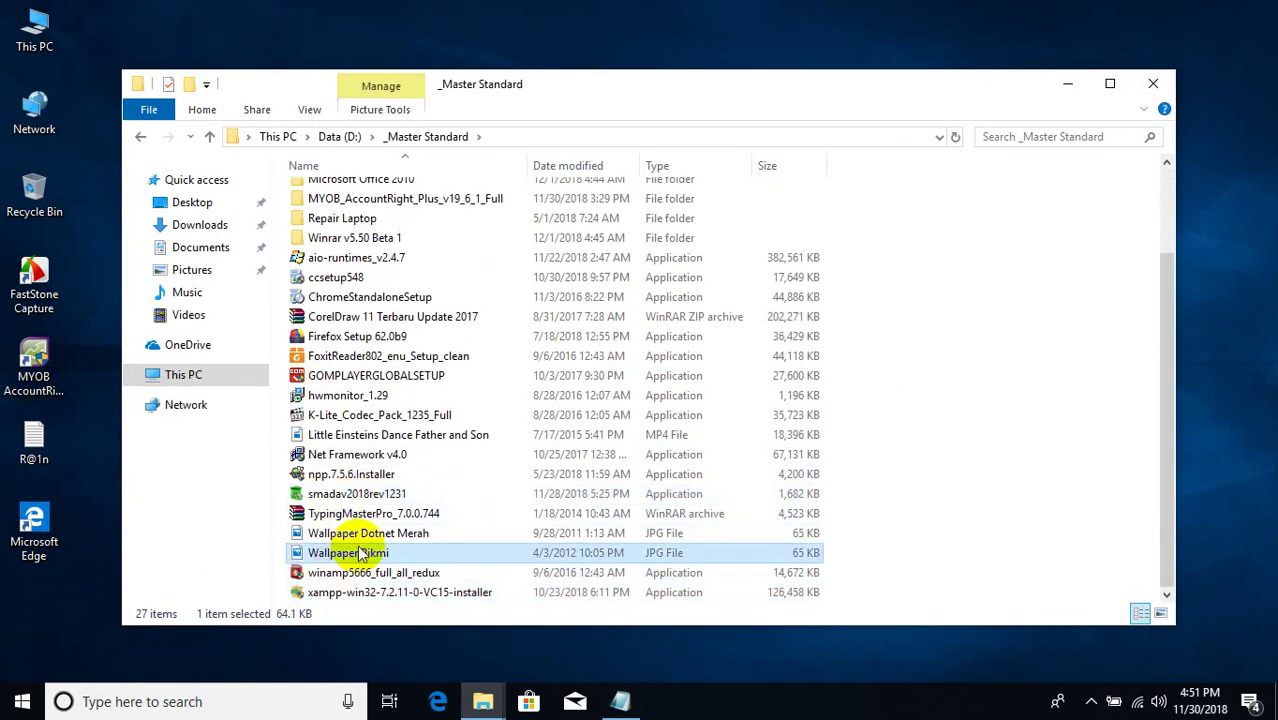
right_click(357, 549)
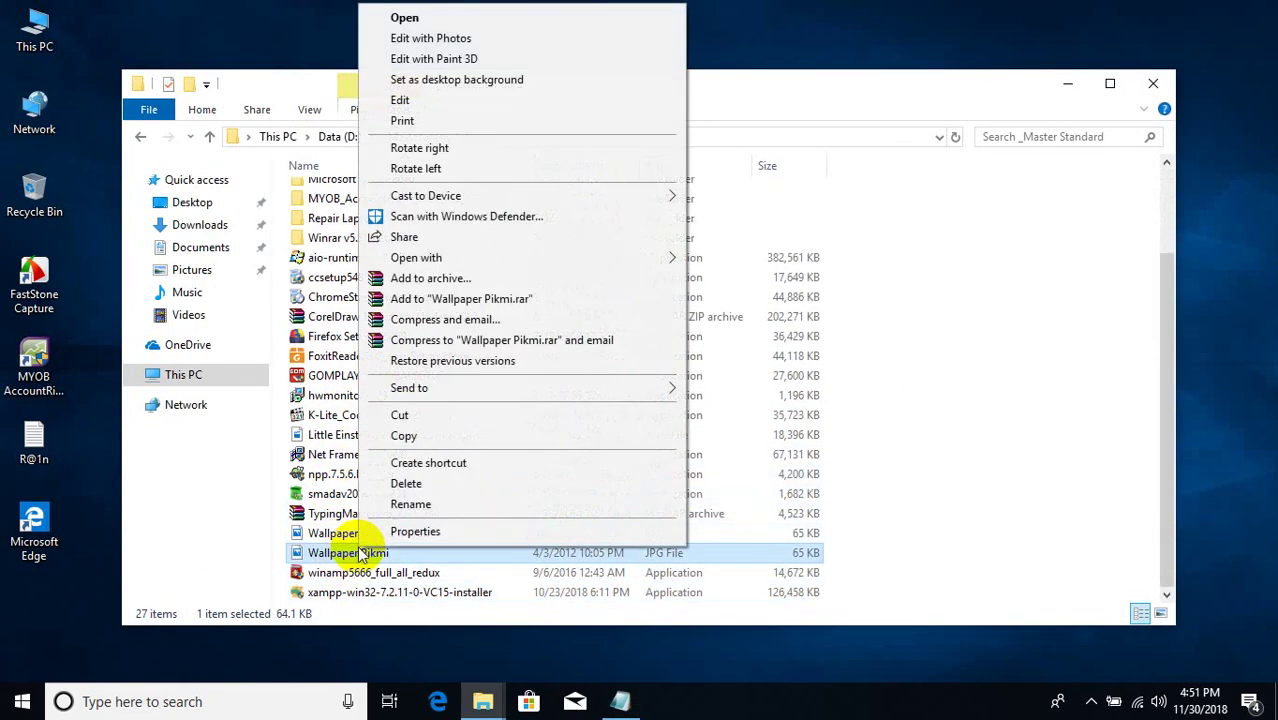
click(470, 88)
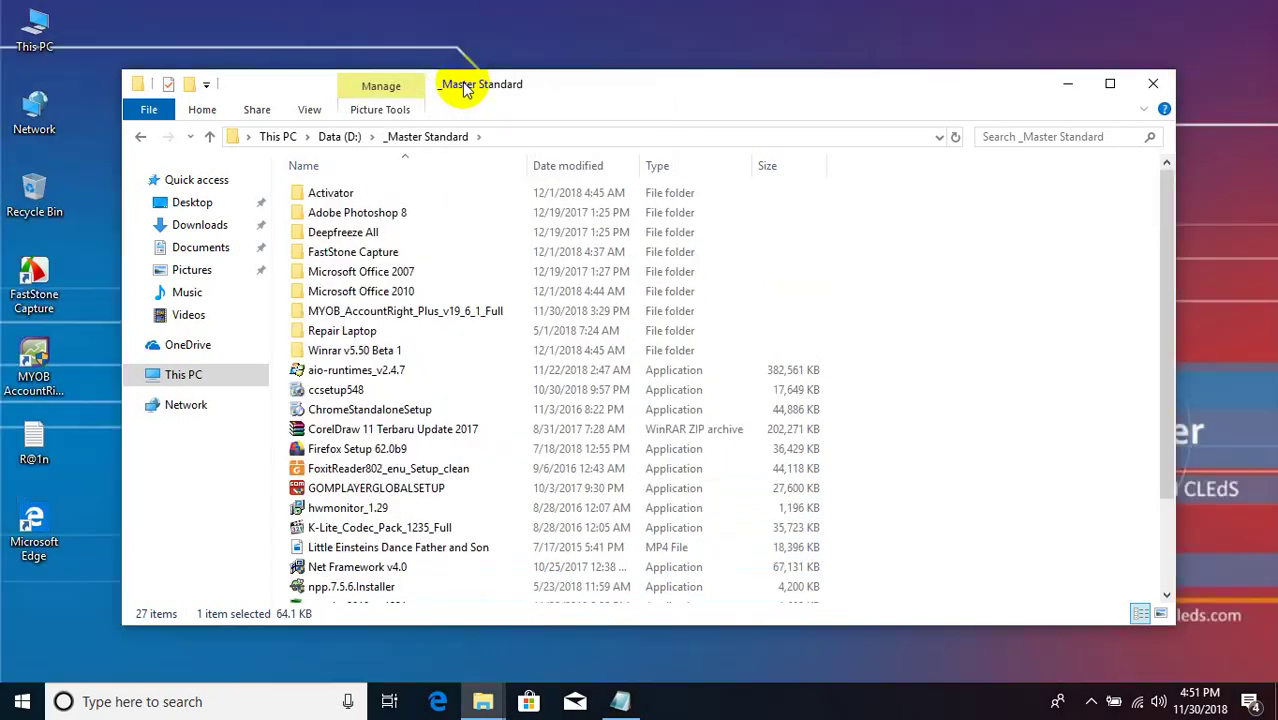
drag(465, 88, 523, 188)
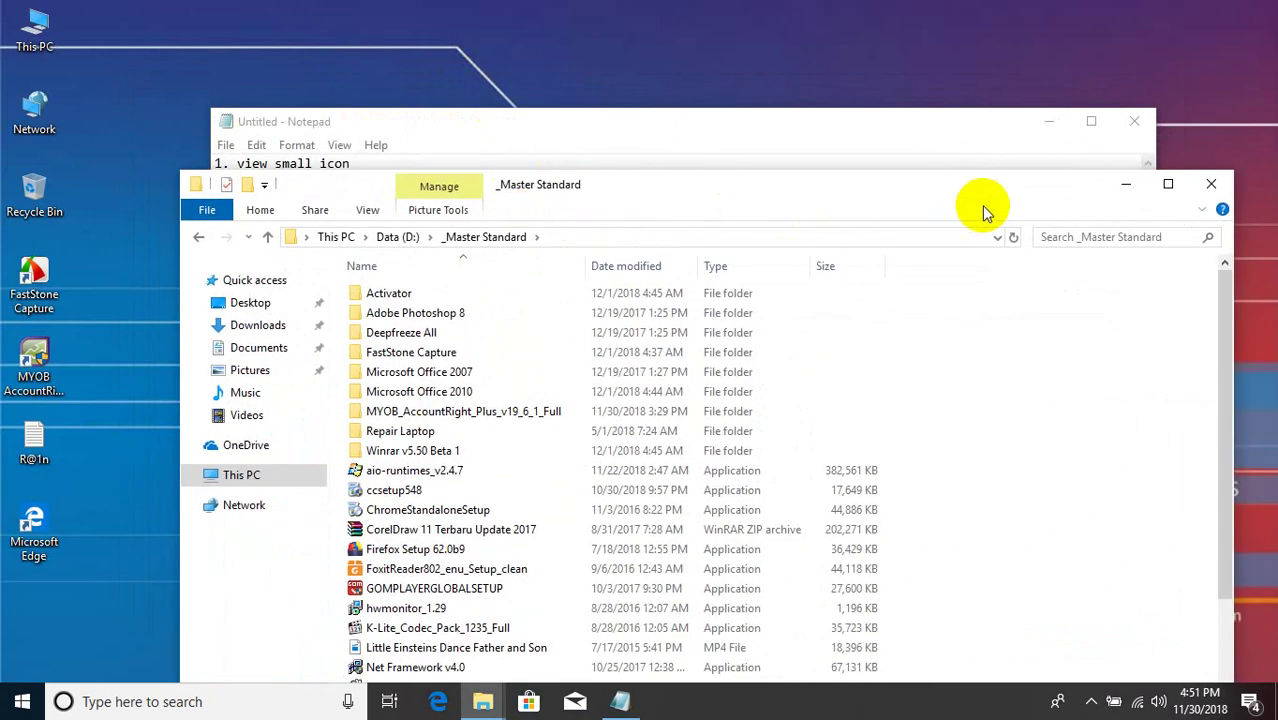
click(1211, 184)
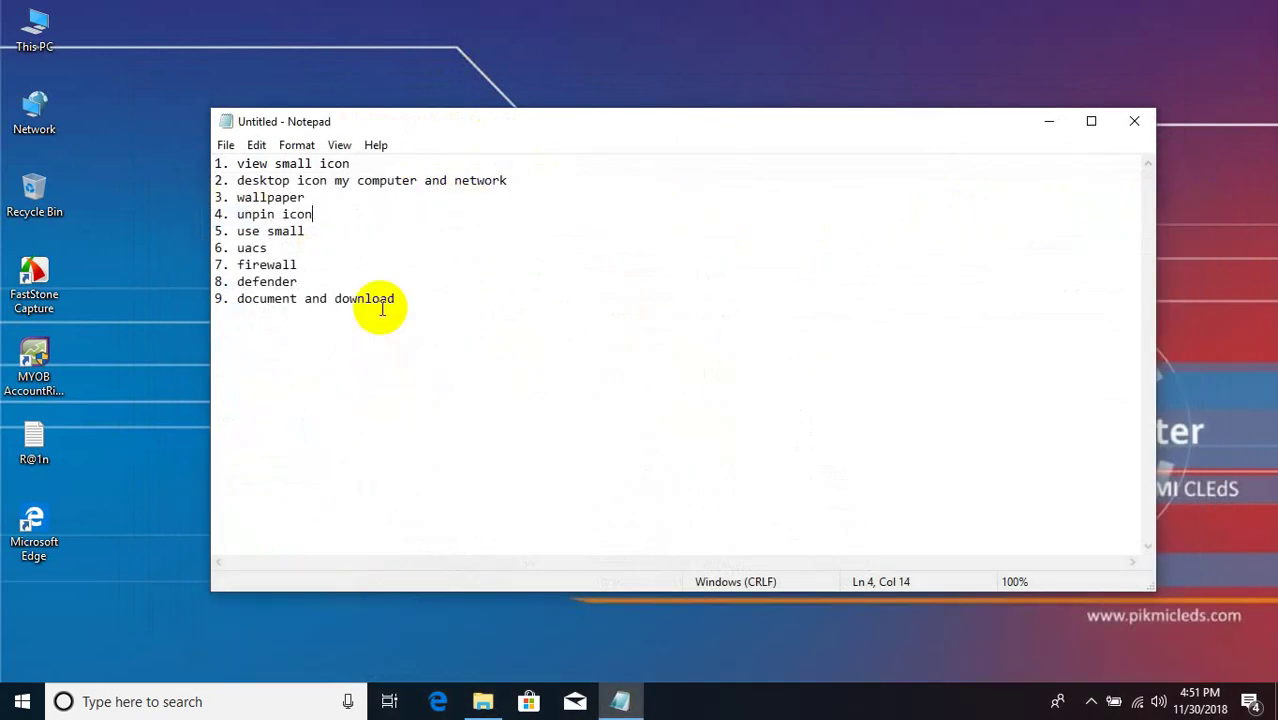
Unpin Microsoft Edge, File Explorer, Microsoft Store and Mail from the taskbar.
click(447, 703)
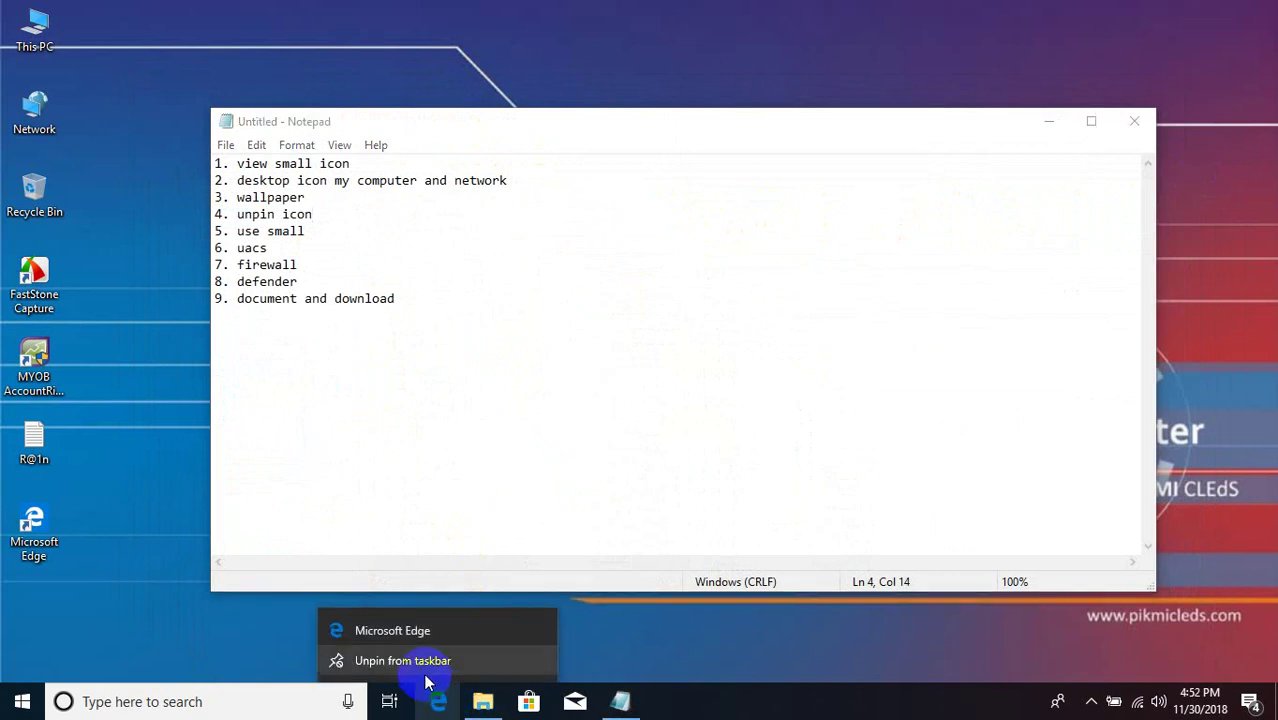
click(413, 664)
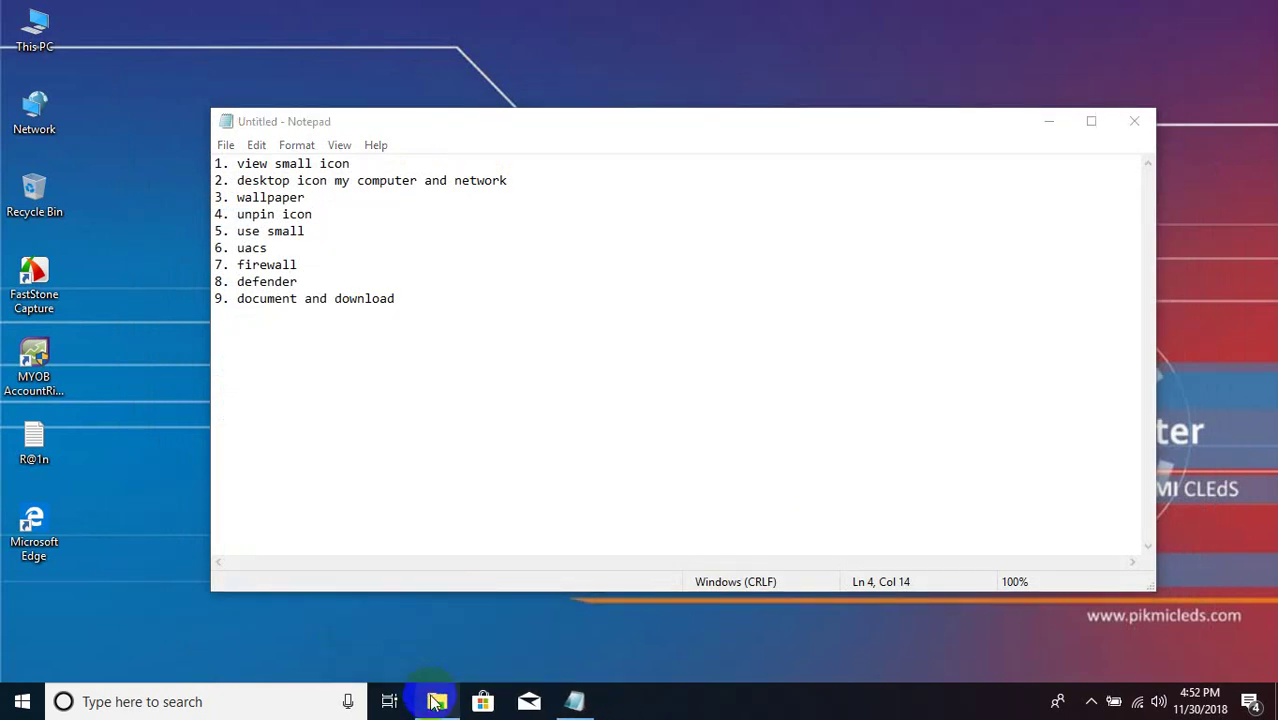
right_click(437, 703)
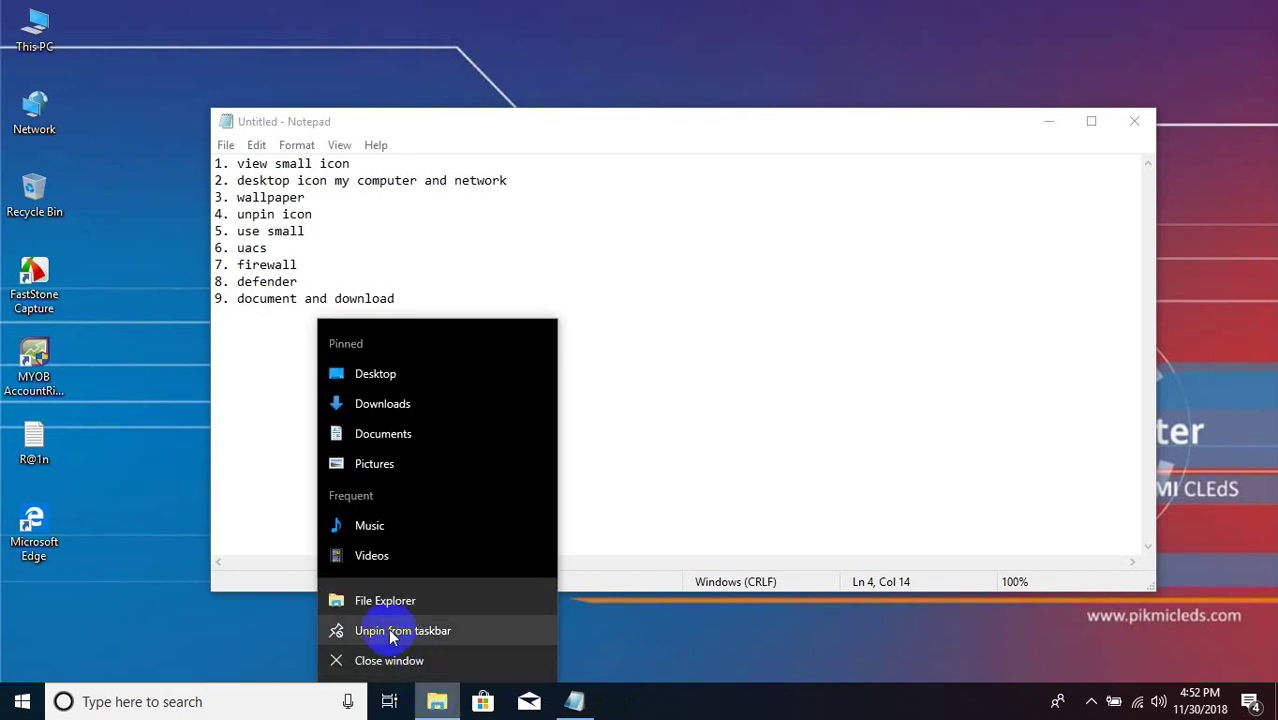
click(390, 632)
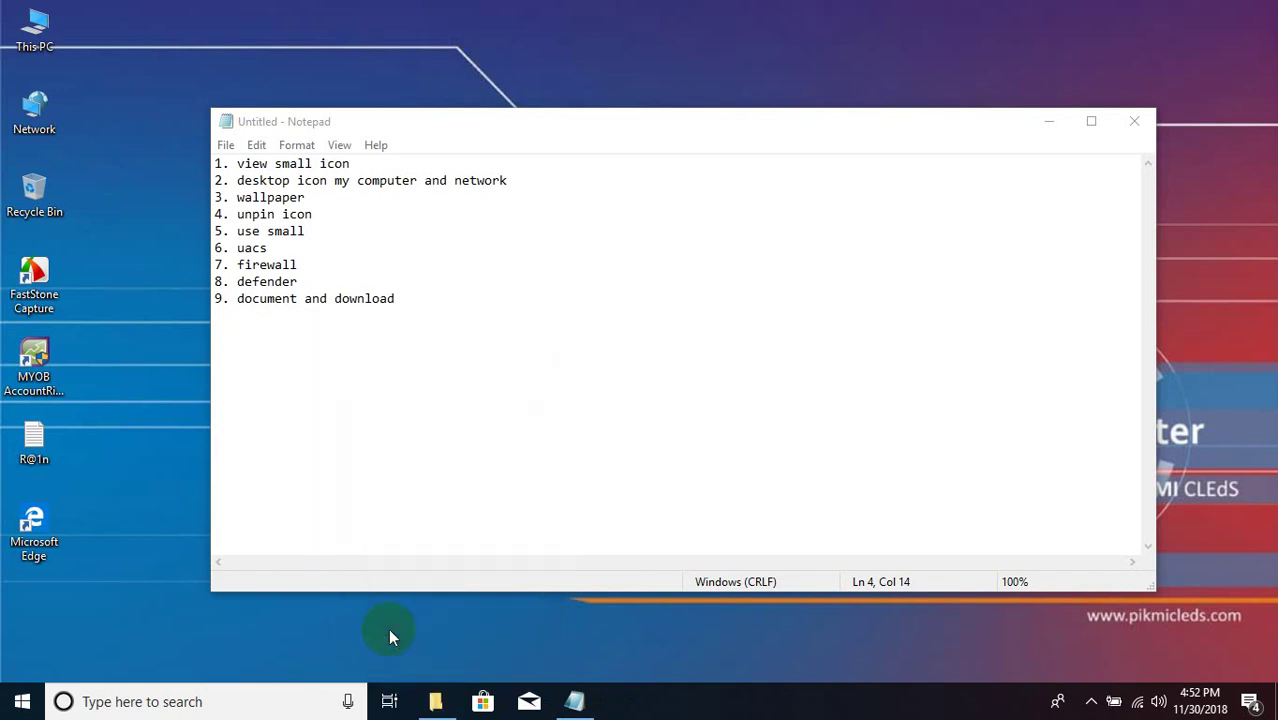
right_click(478, 706)
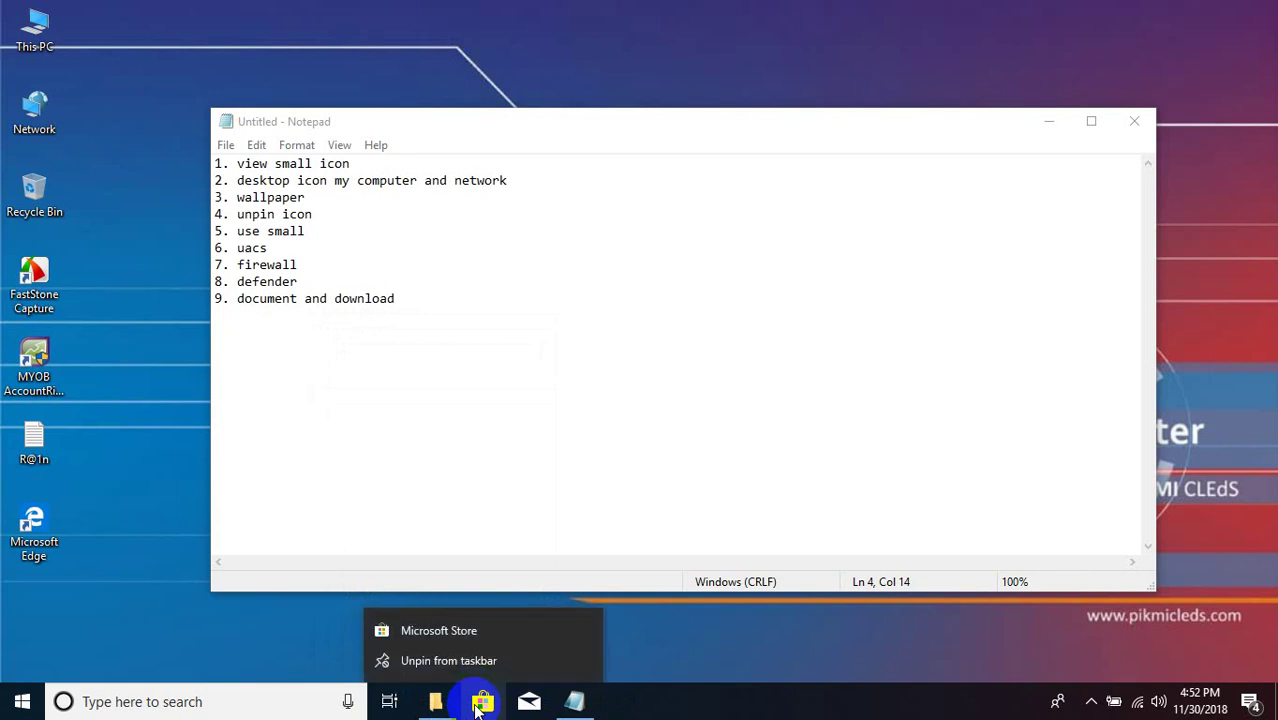
click(440, 670)
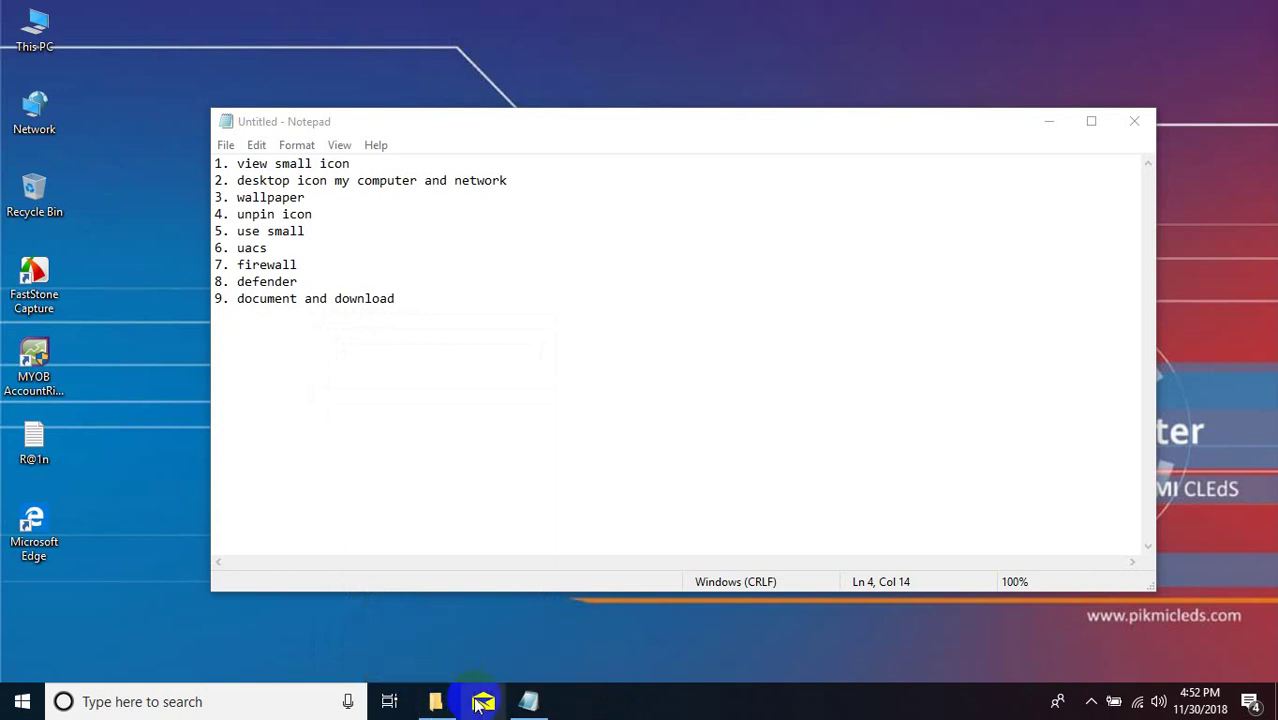
right_click(482, 706)
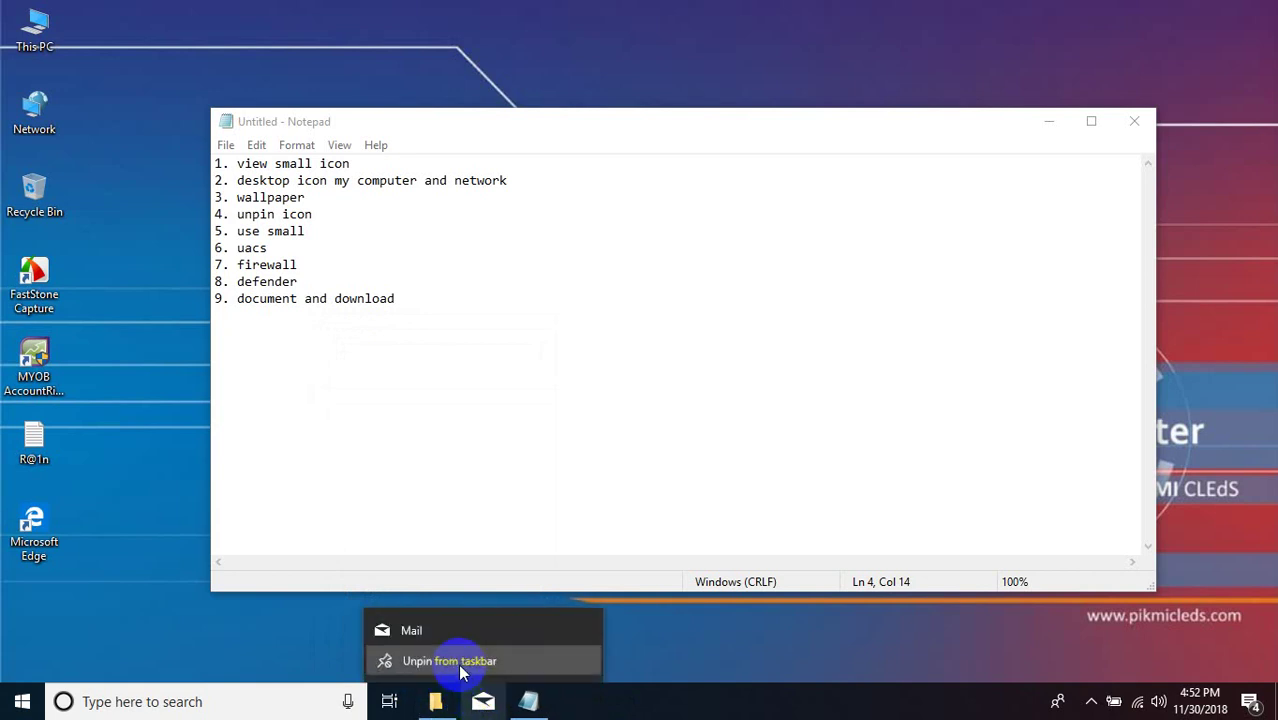
click(458, 666)
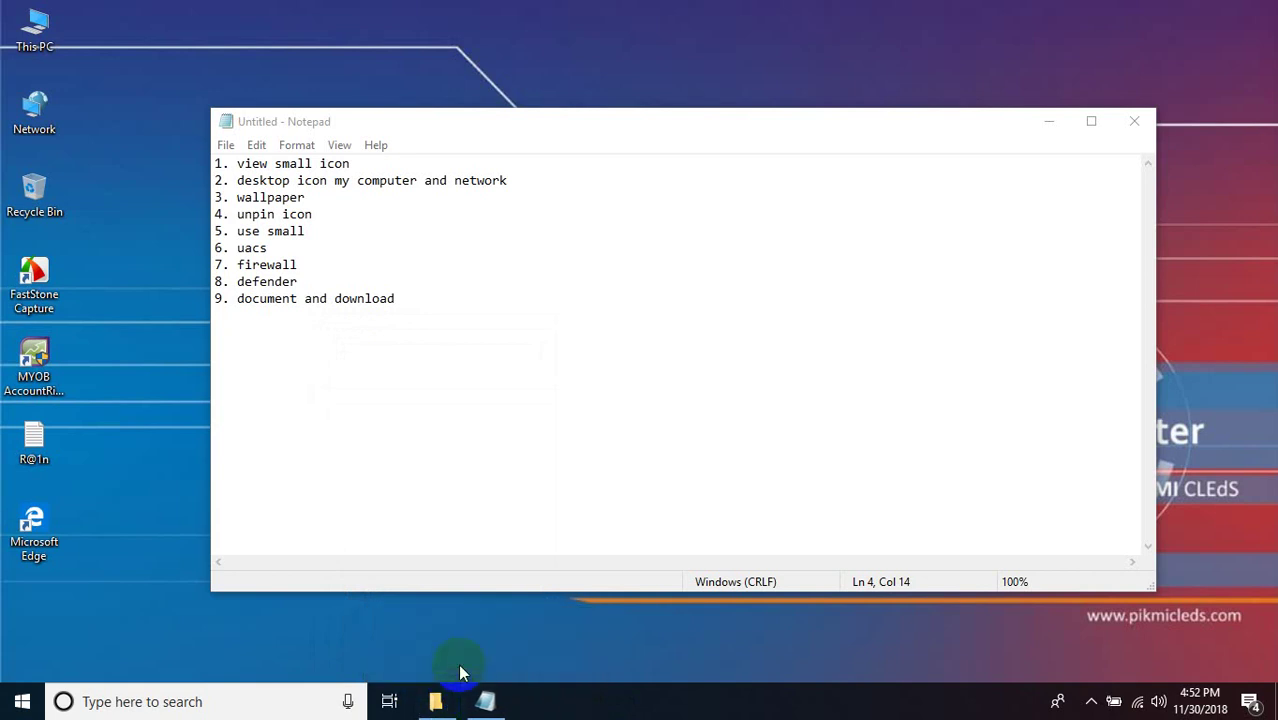
Turn on small taskbar buttons in the taskbar settings and close Settings.
right_click(562, 708)
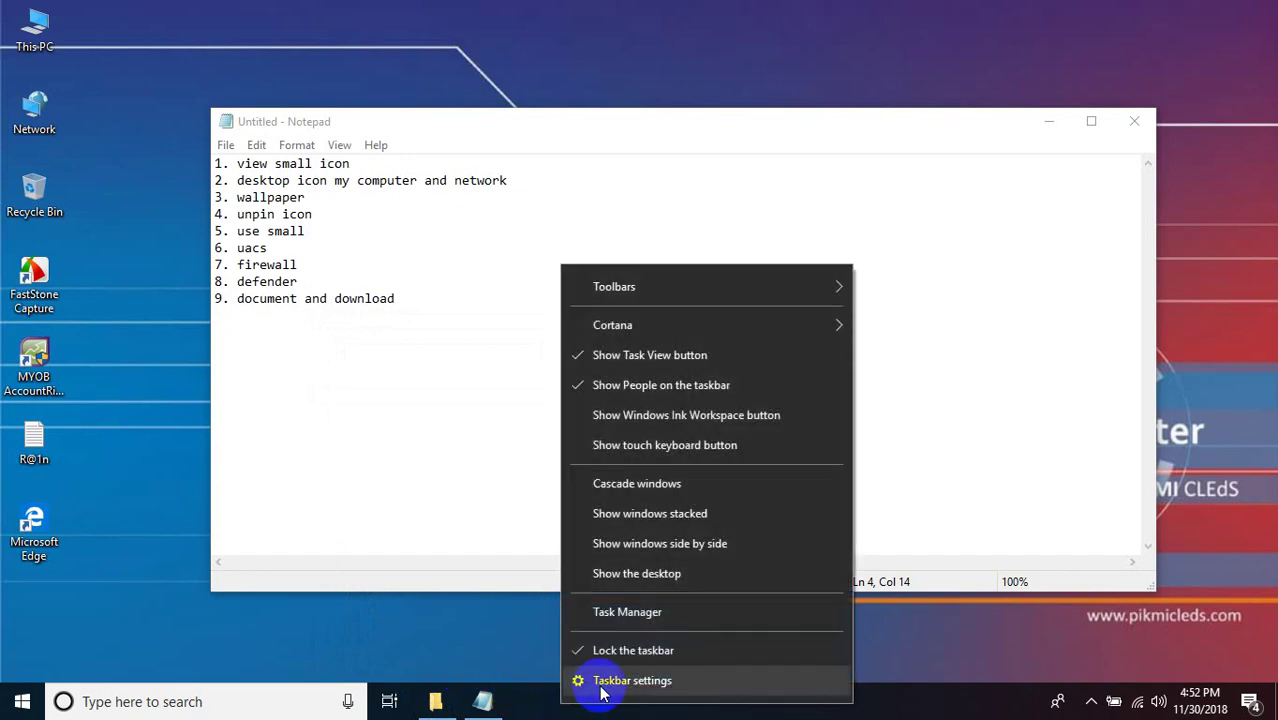
click(603, 684)
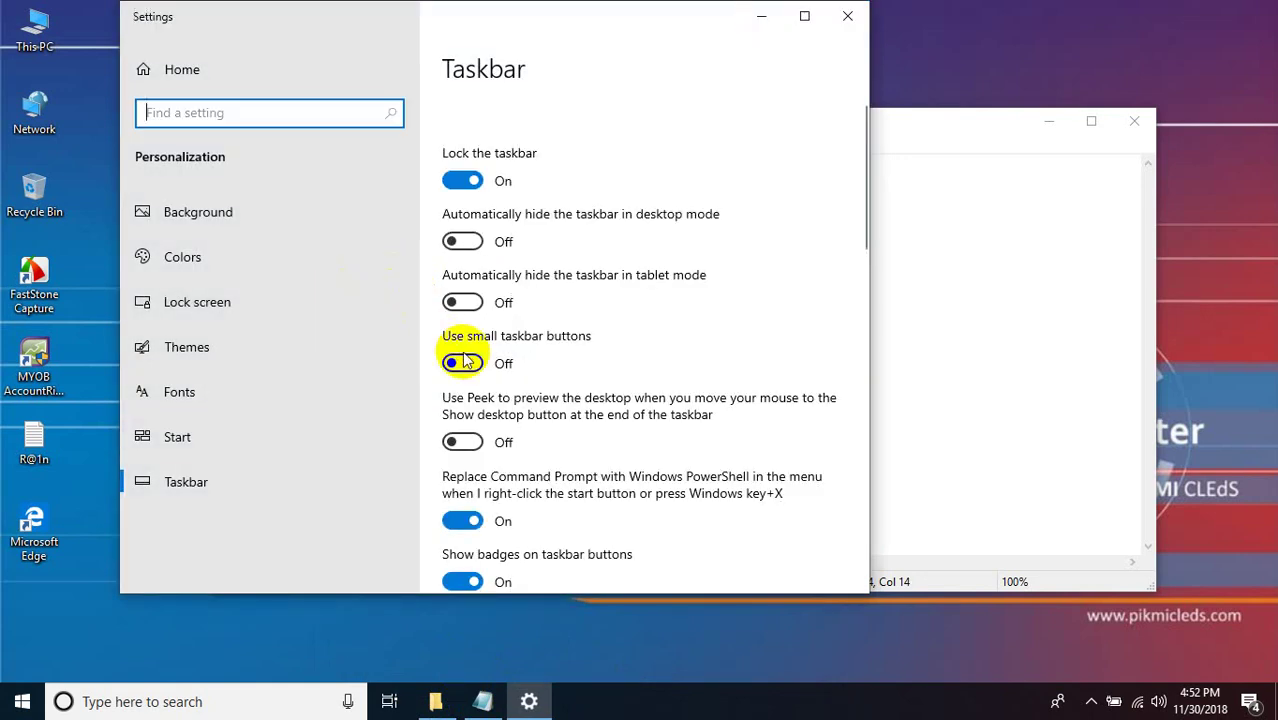
click(464, 364)
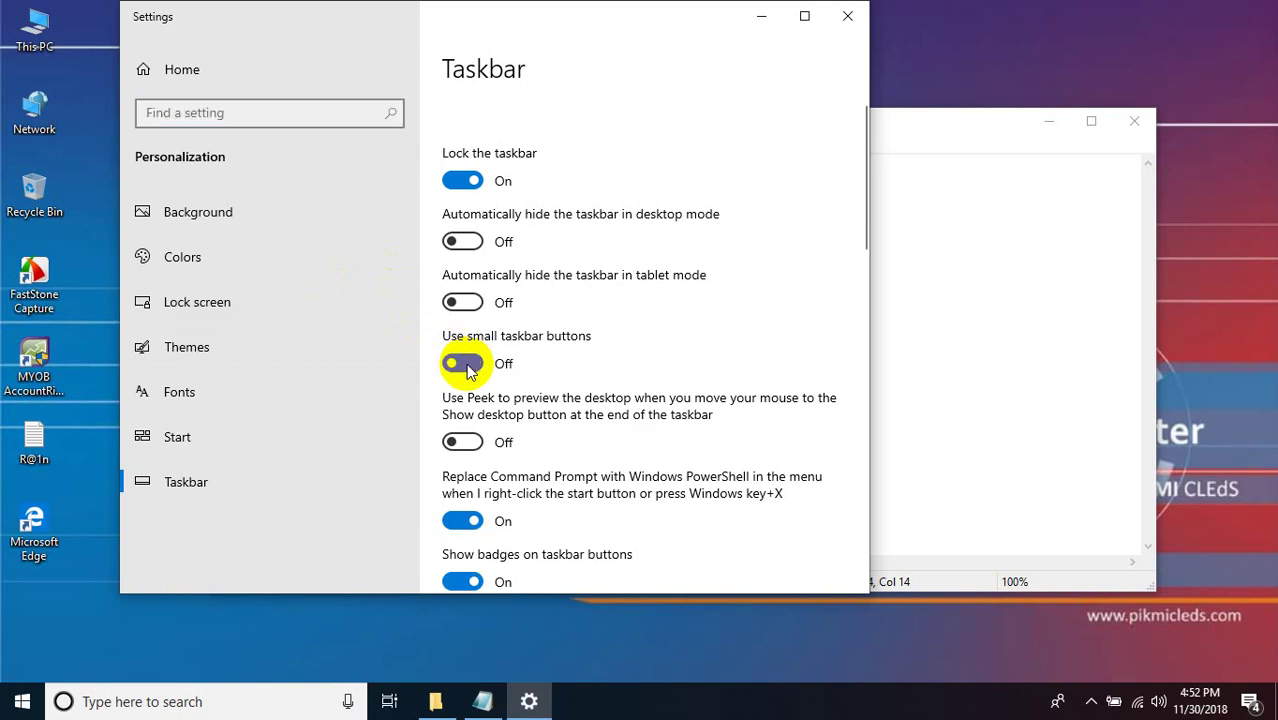
click(845, 18)
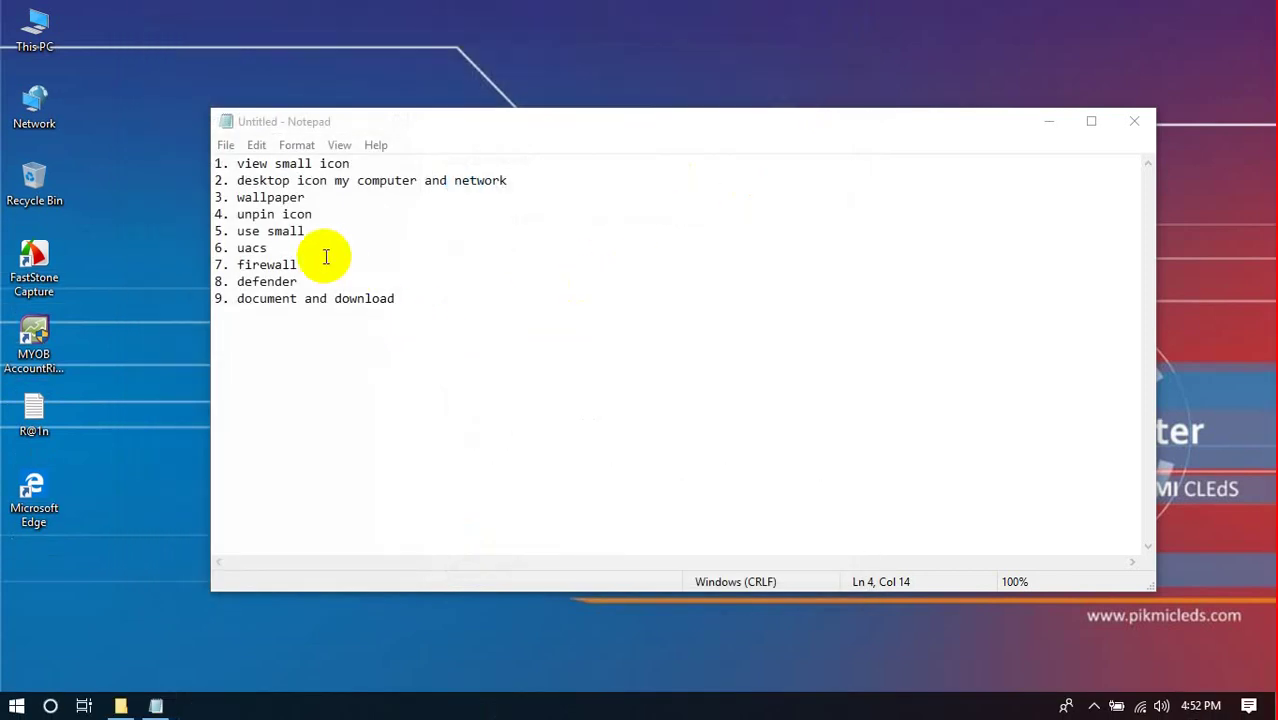
Run "control" to launch Control Panel and open the Security and Maintenance page under System and Security.
double_click(271, 248)
click(272, 248)
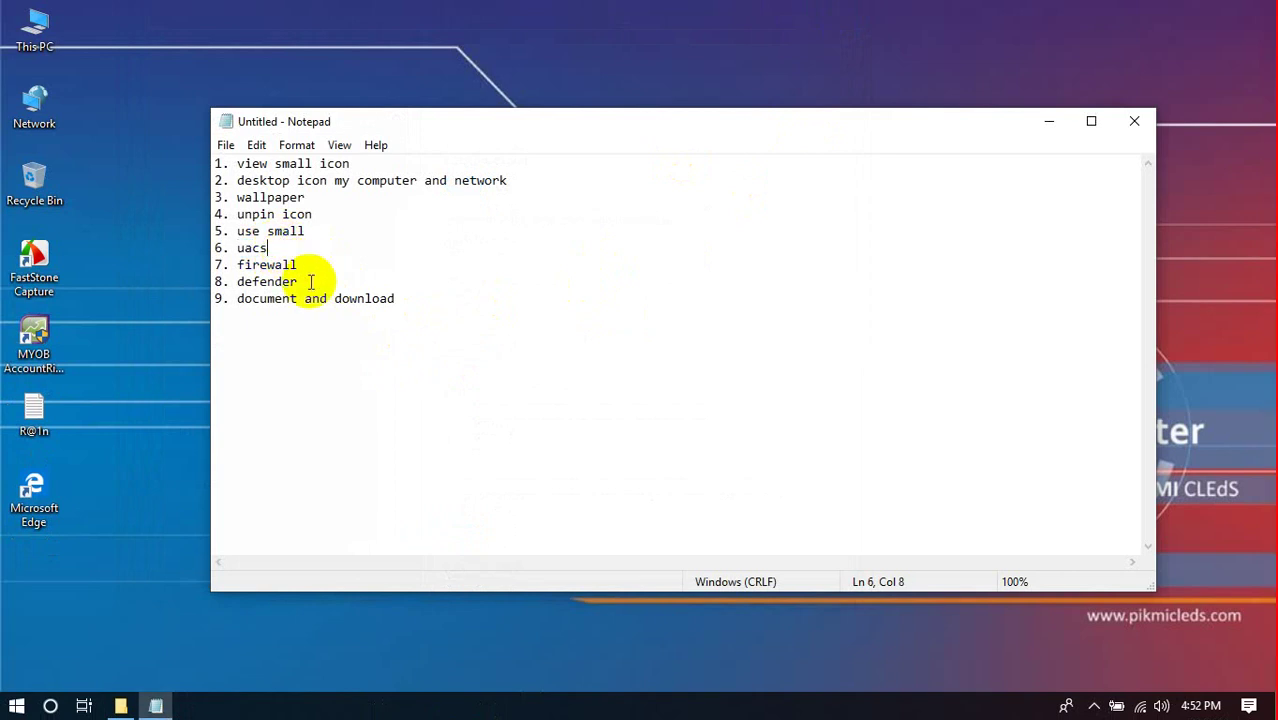
key(super+r)
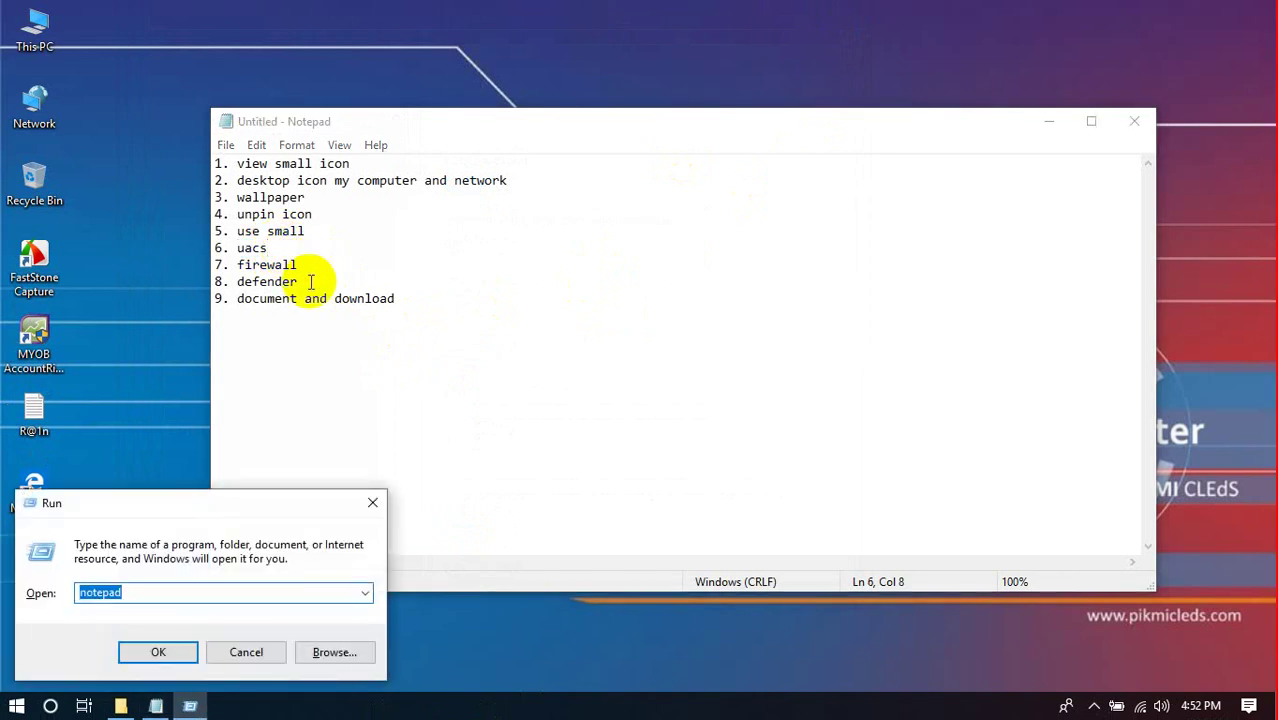
text(control)
key(Return)
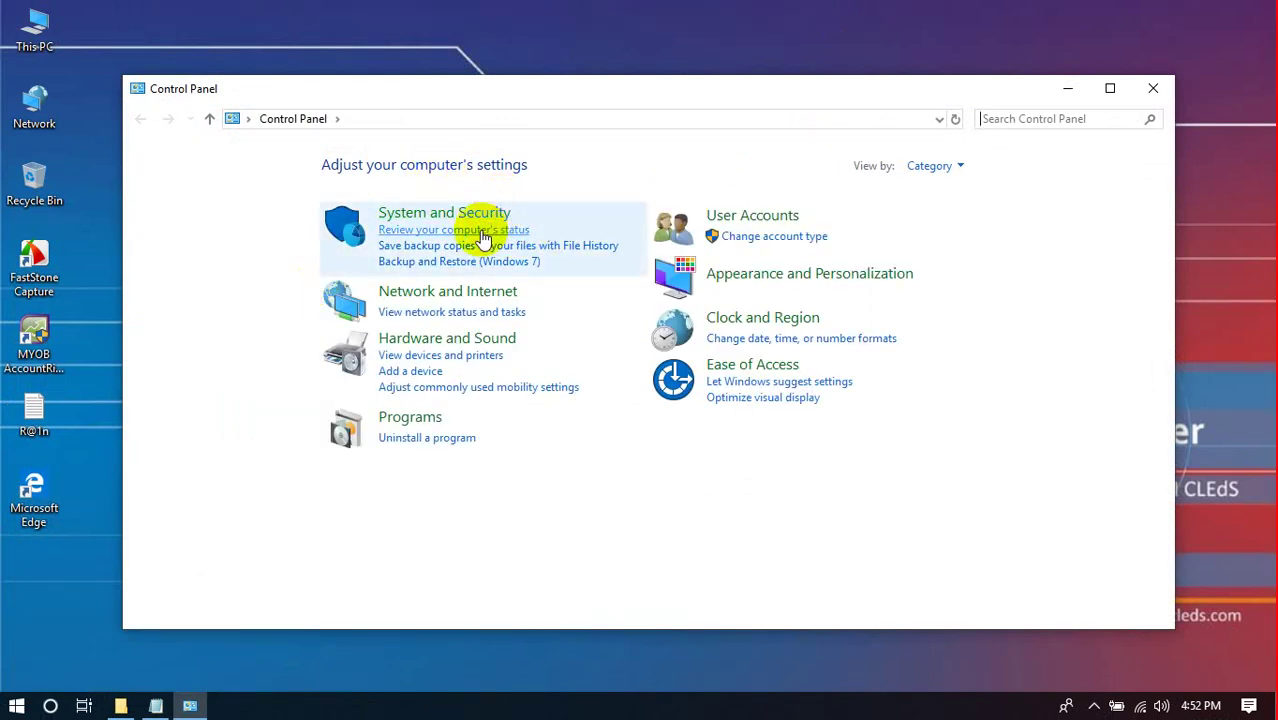
click(457, 213)
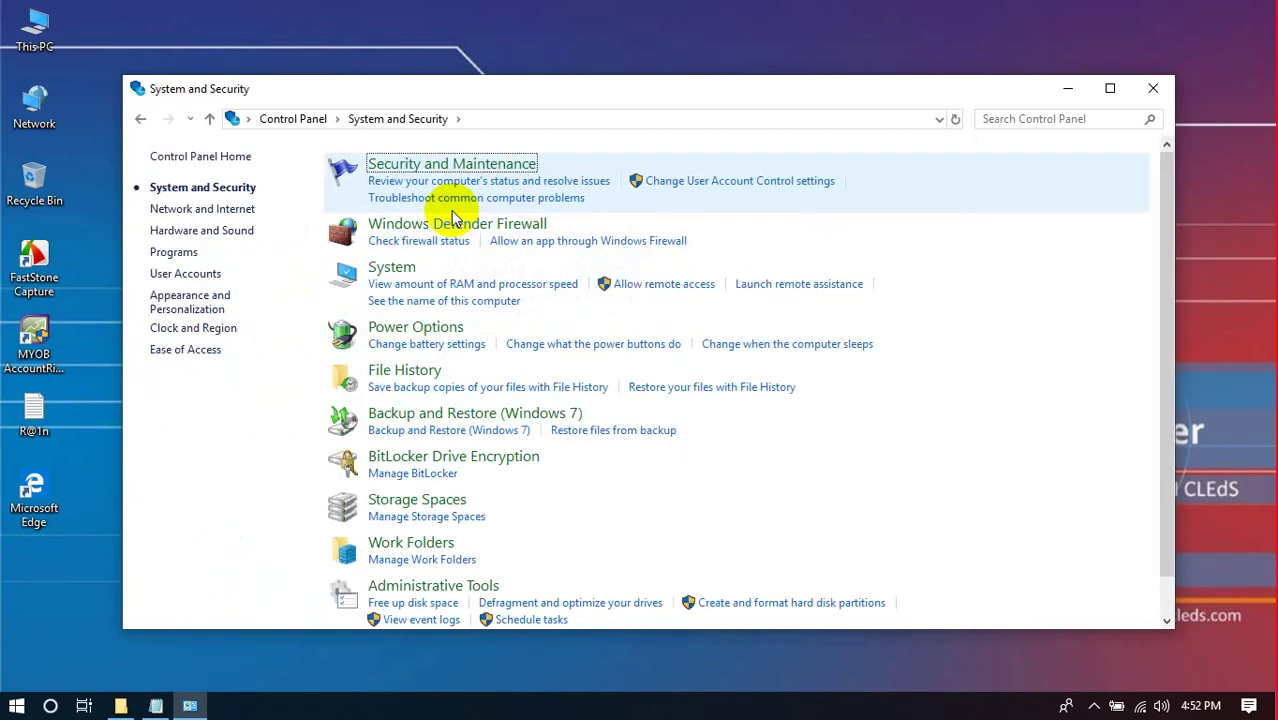
click(425, 166)
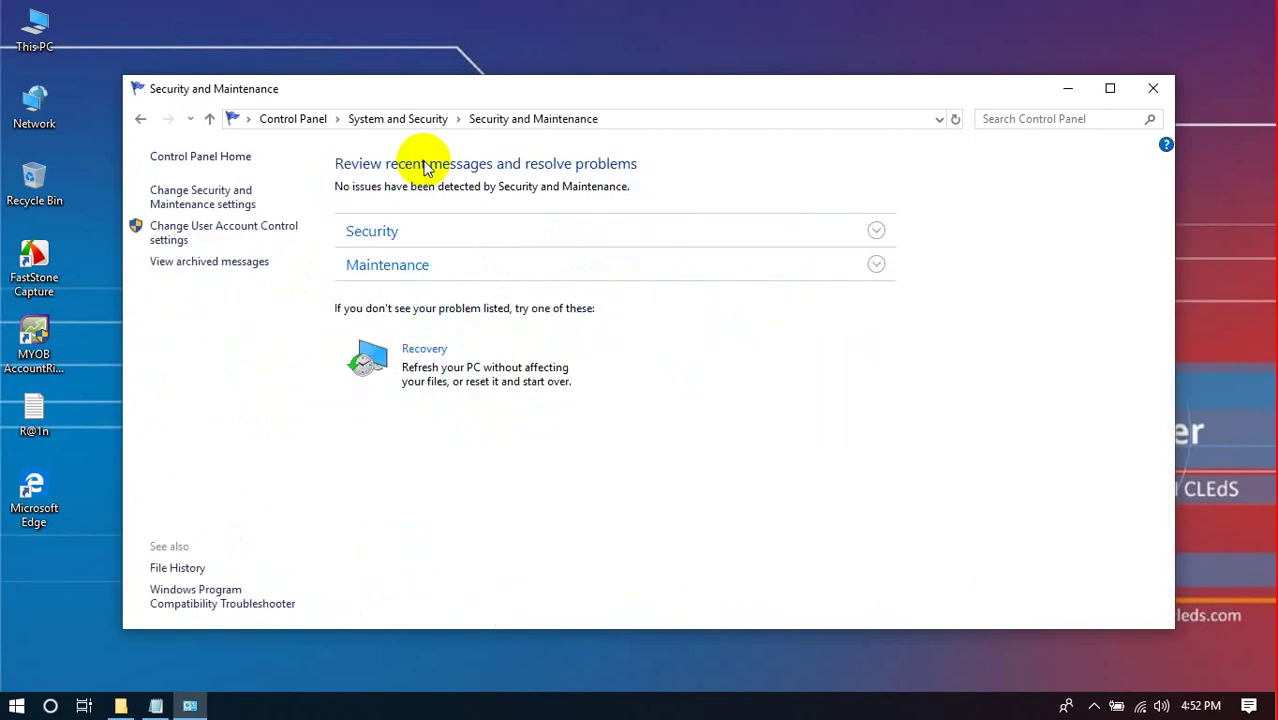
Set the User Account Control notification level to Never notify and apply it.
click(217, 238)
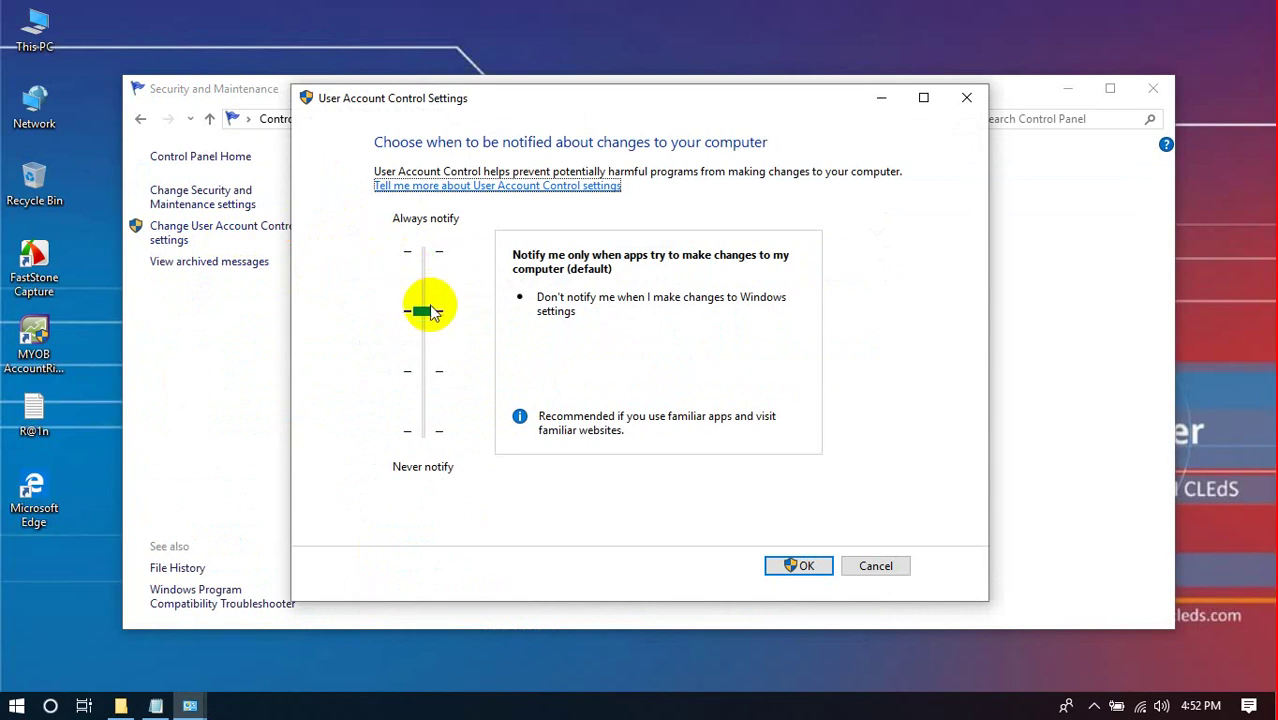
drag(424, 312, 432, 438)
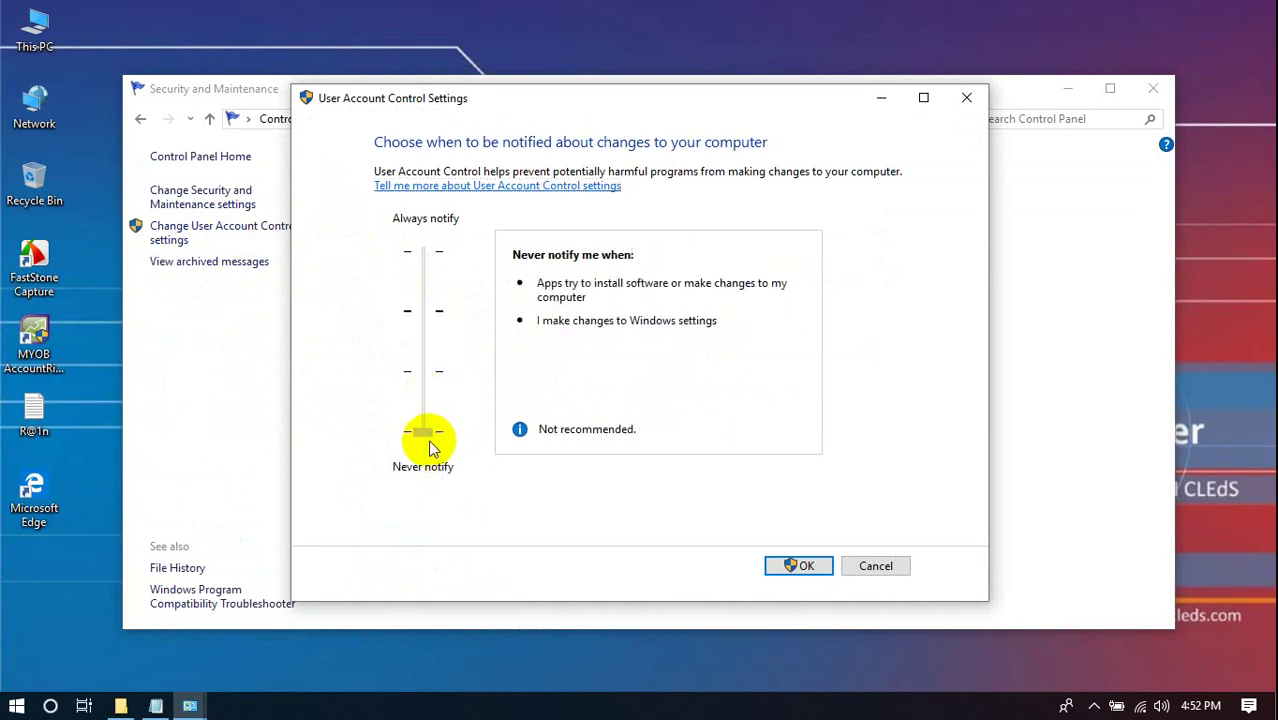
click(826, 577)
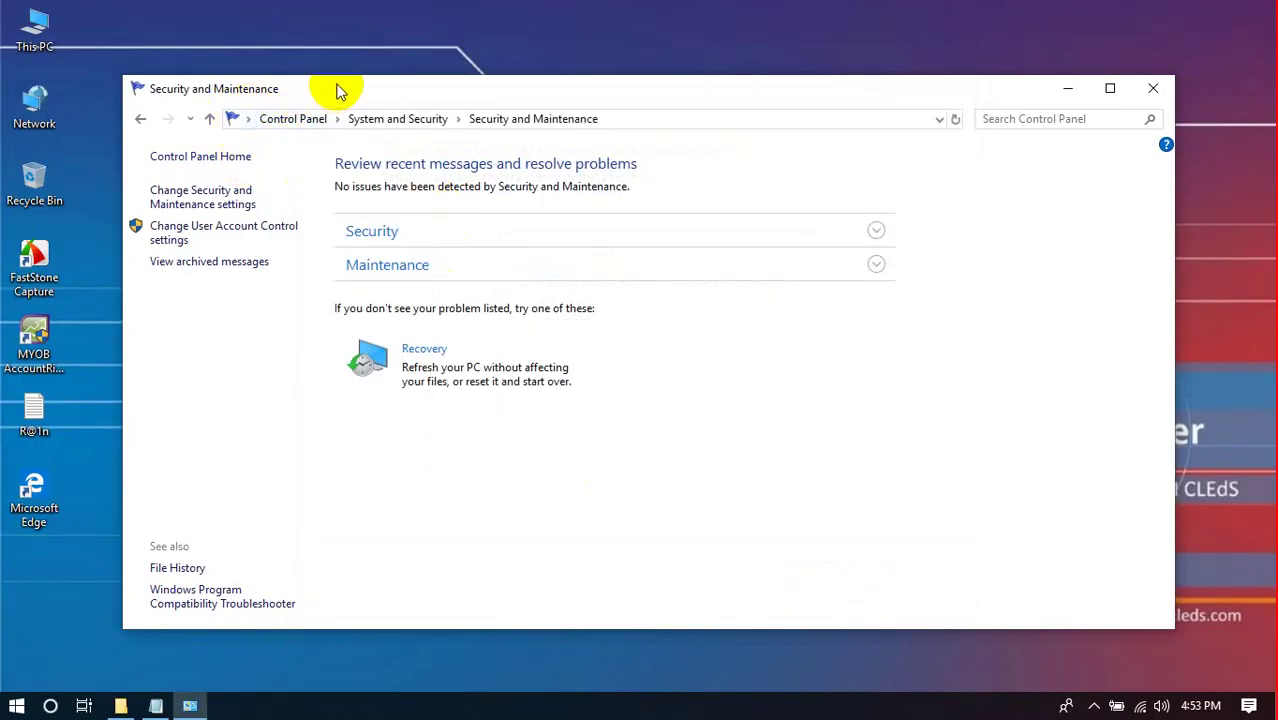
drag(337, 86, 348, 3)
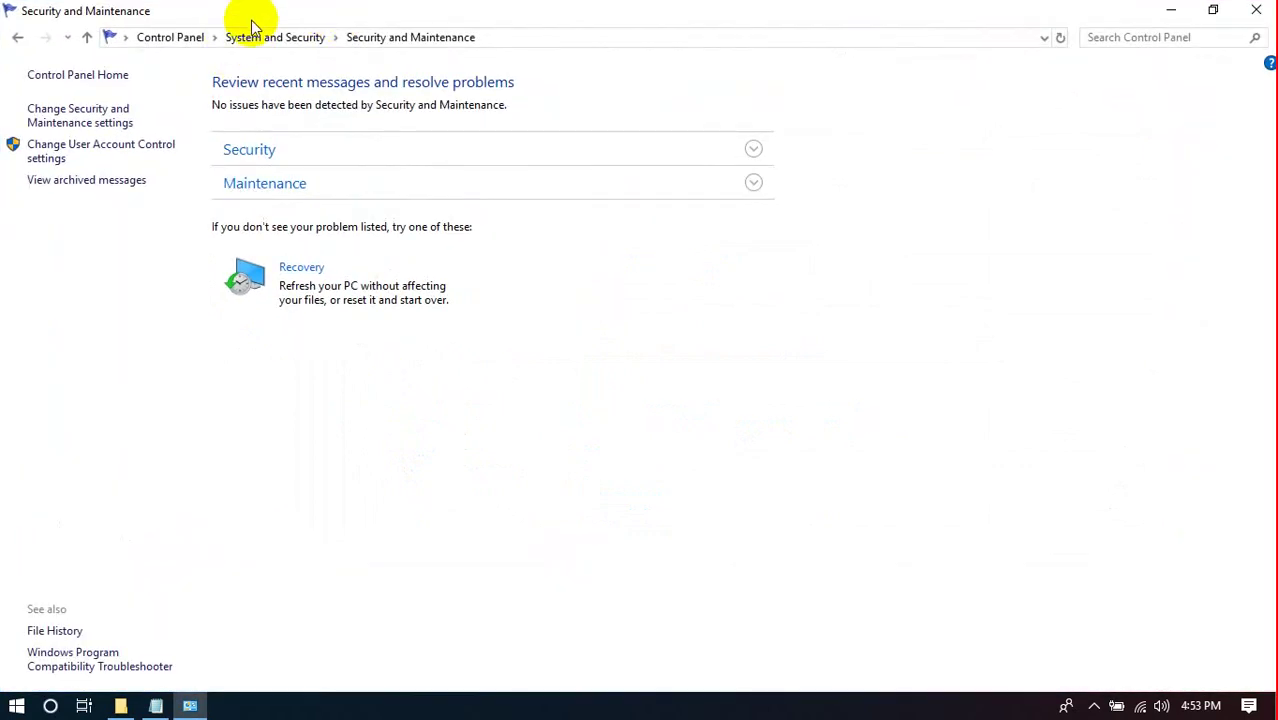
double_click(251, 20)
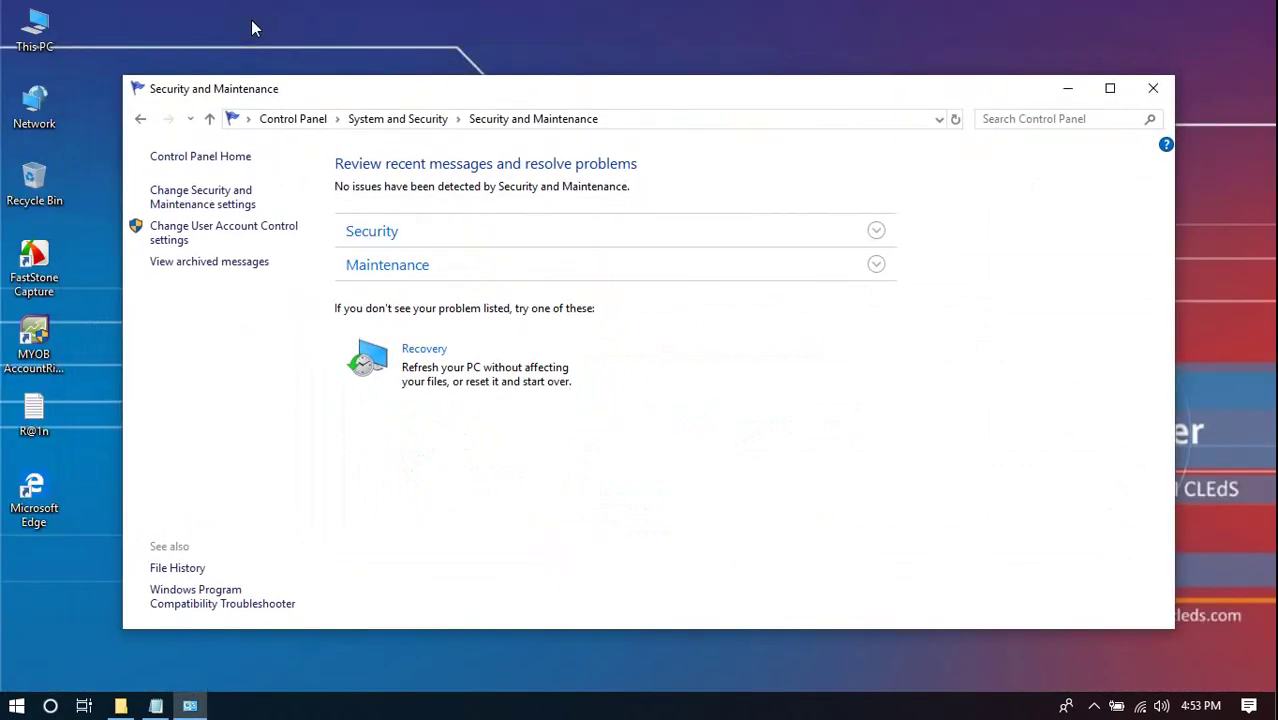
Turn off Windows Defender Firewall for both private and public networks, and close Control Panel.
click(140, 121)
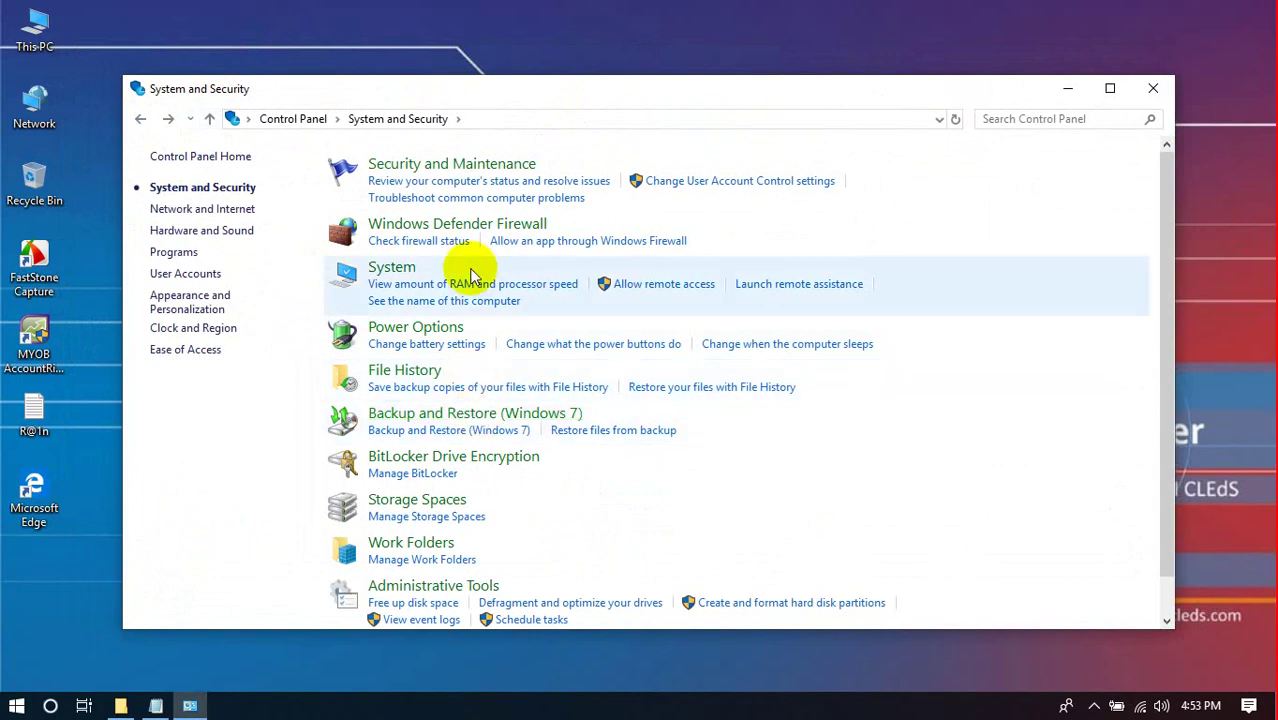
click(450, 226)
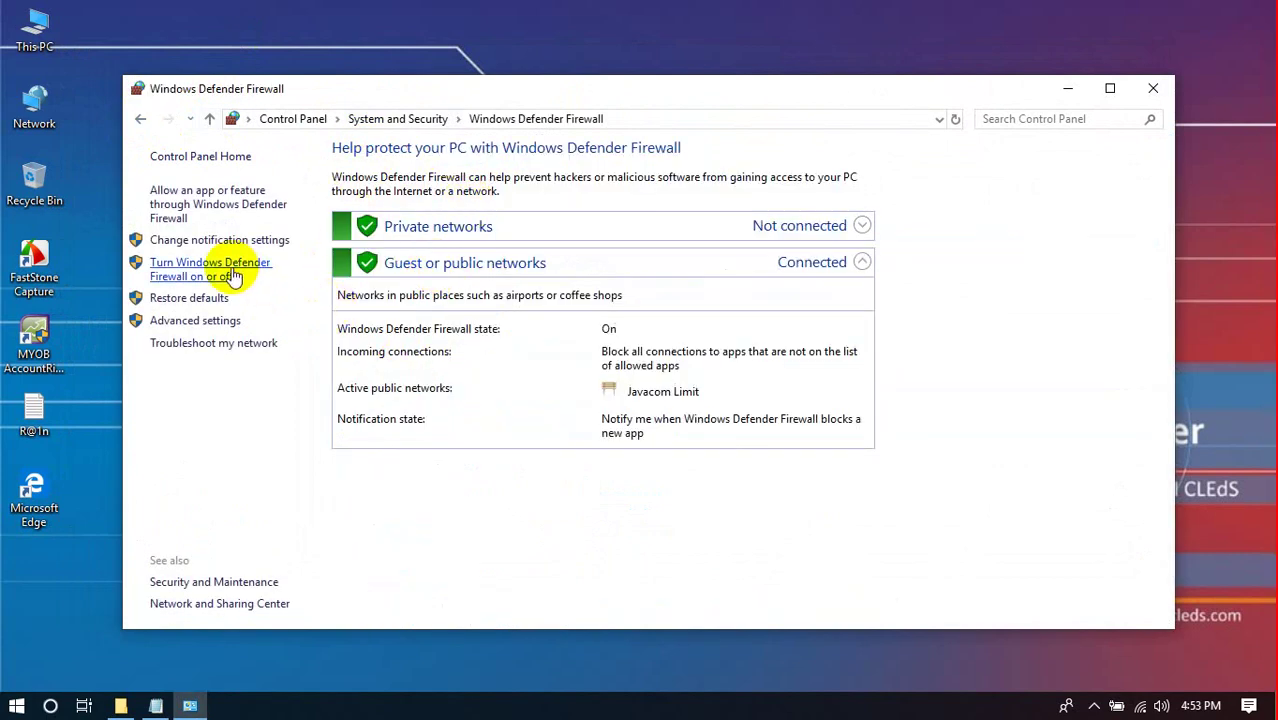
click(231, 274)
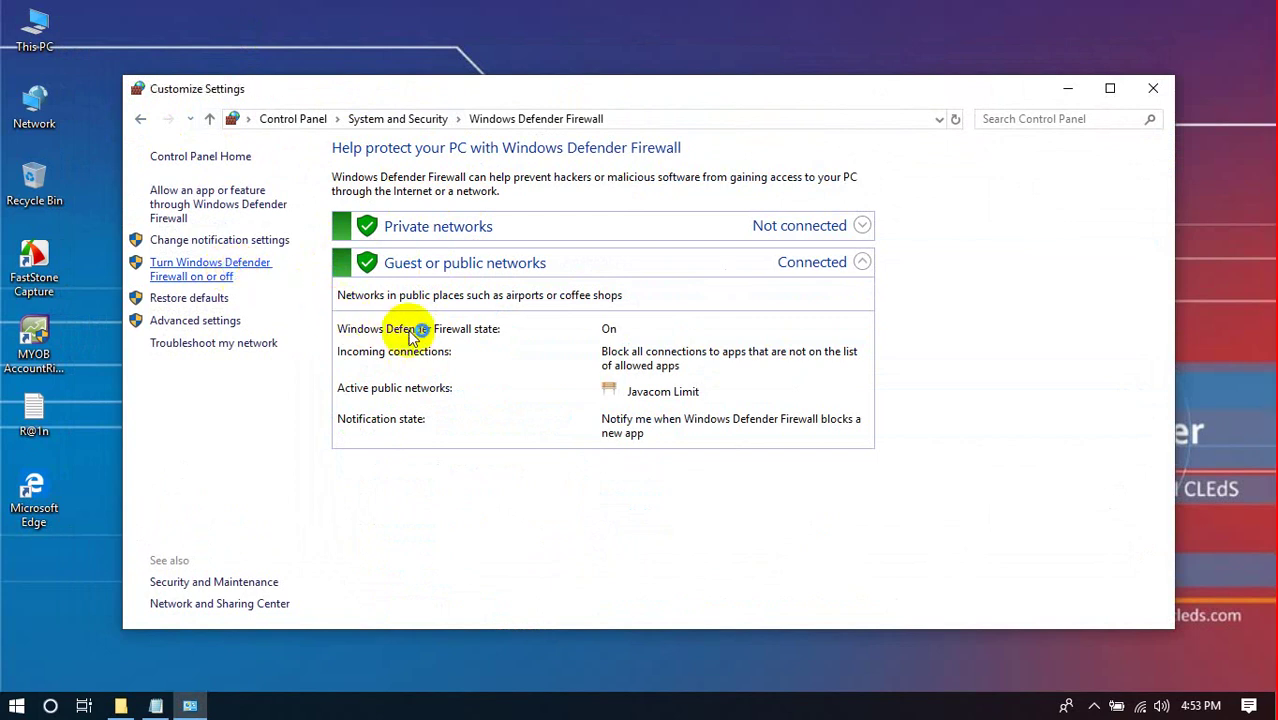
click(465, 295)
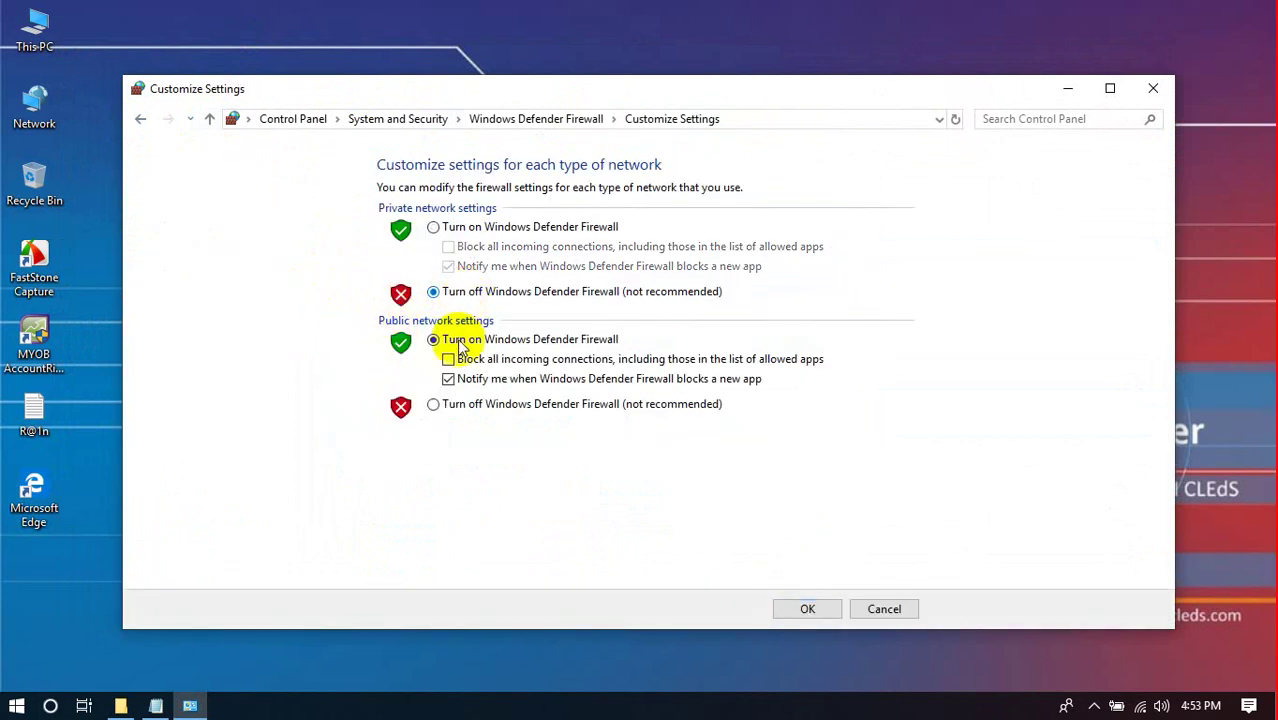
click(445, 405)
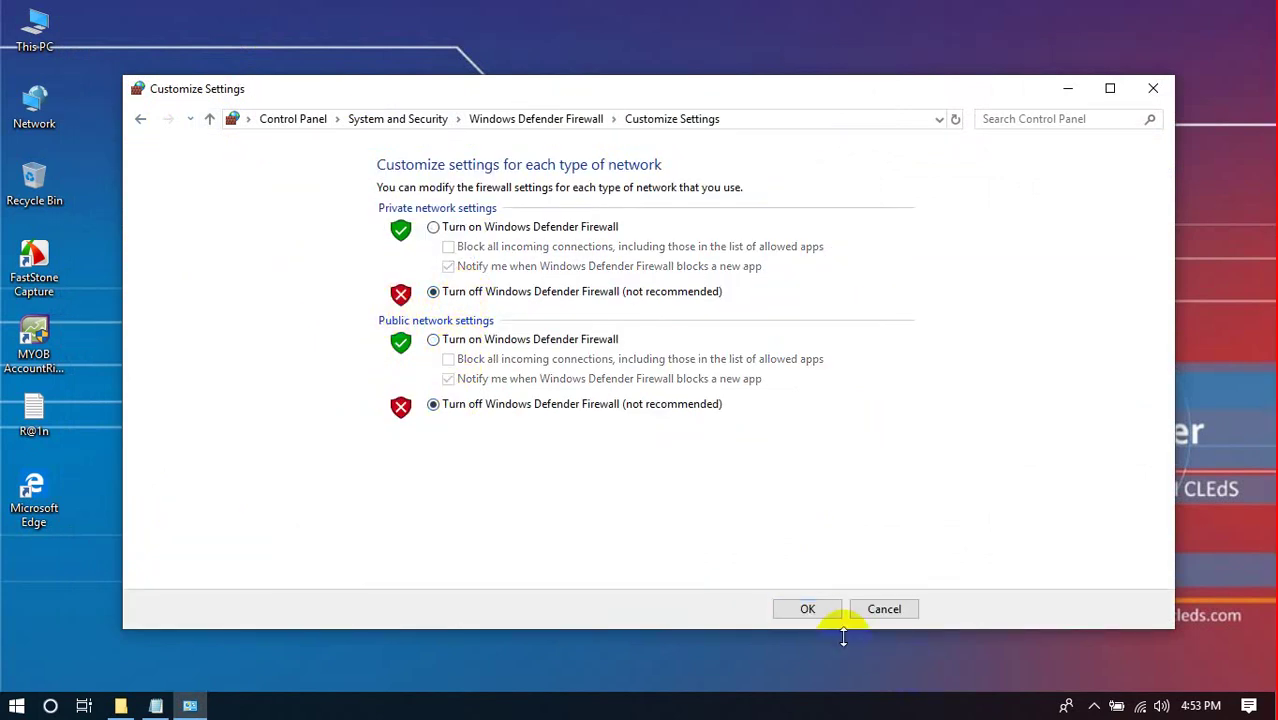
click(809, 612)
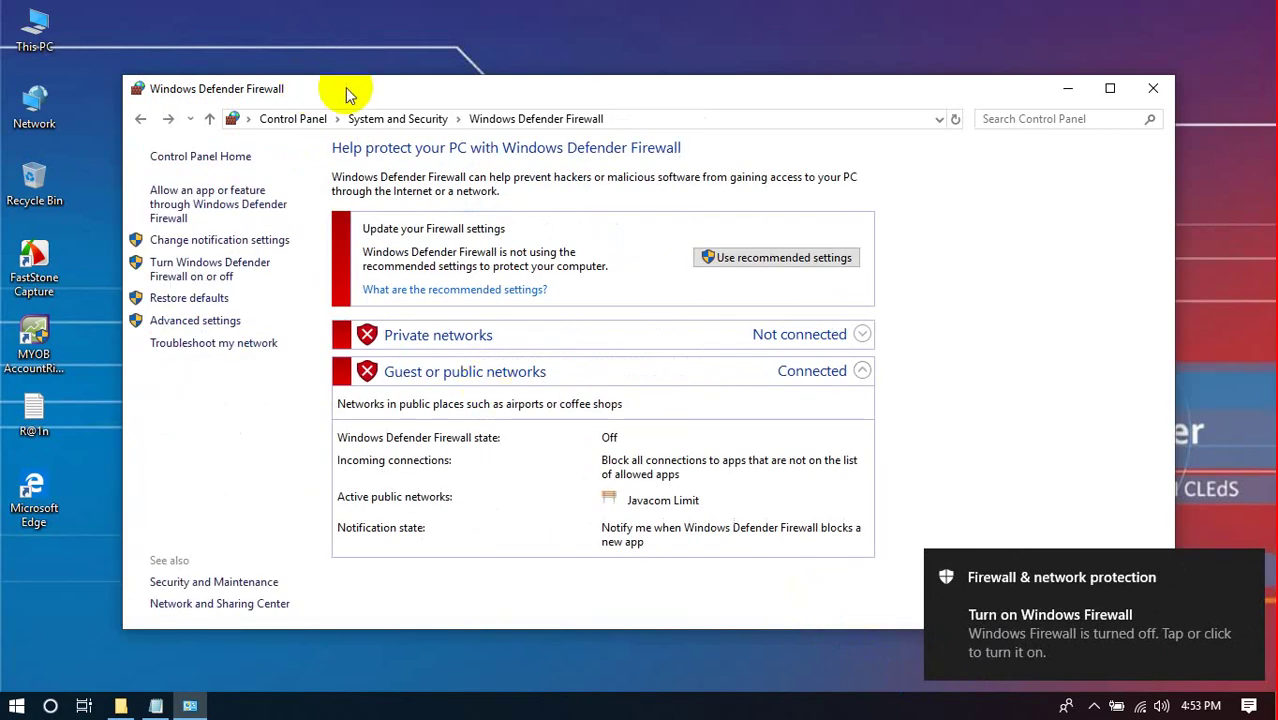
drag(343, 90, 556, 248)
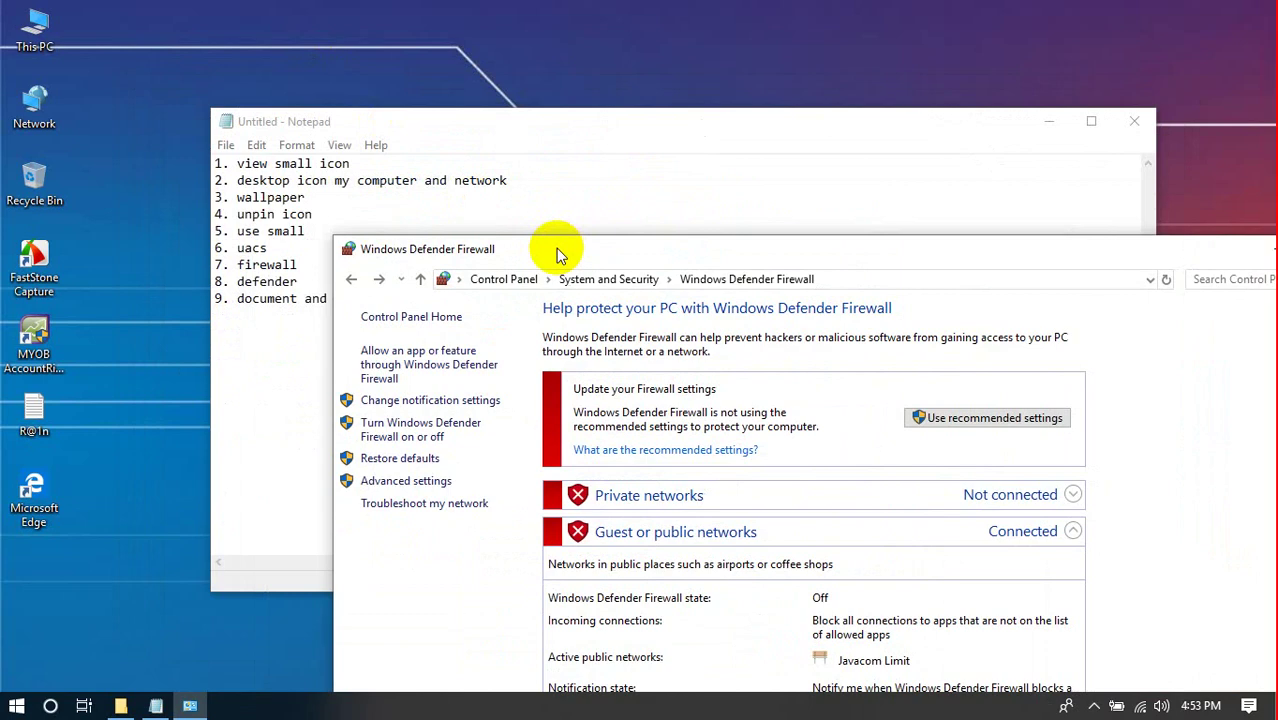
drag(556, 248, 401, 171)
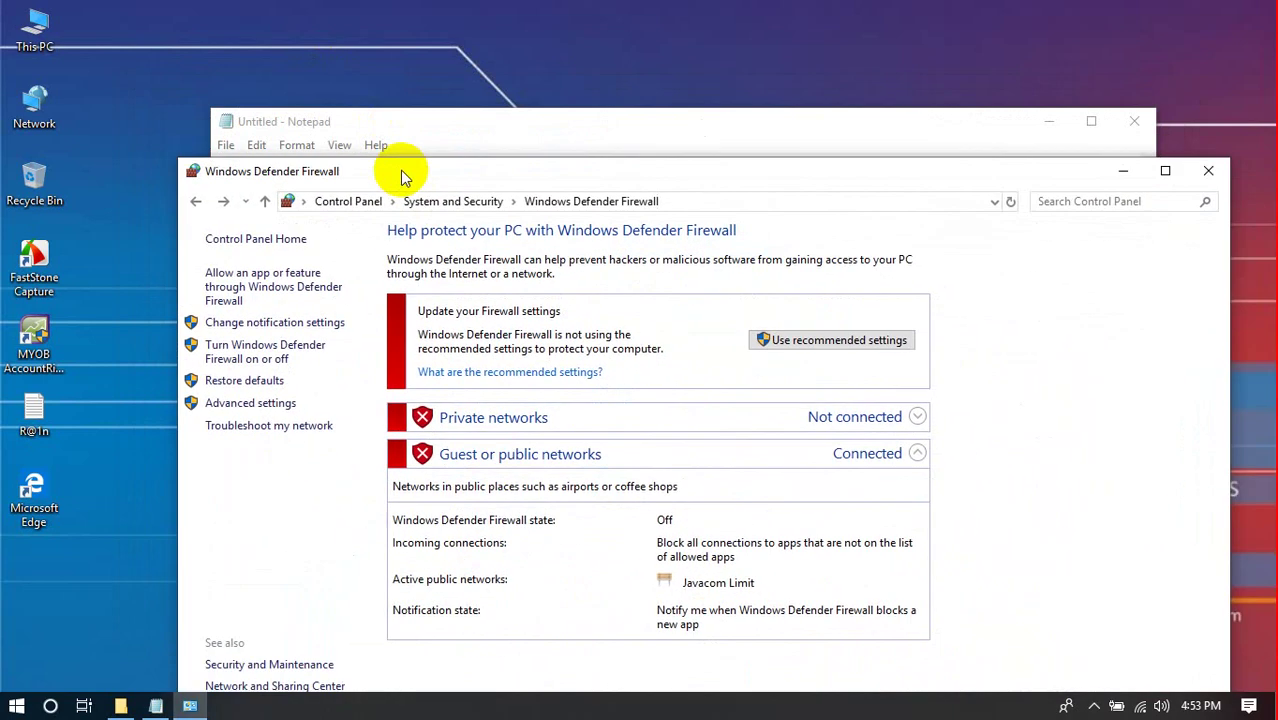
click(1207, 174)
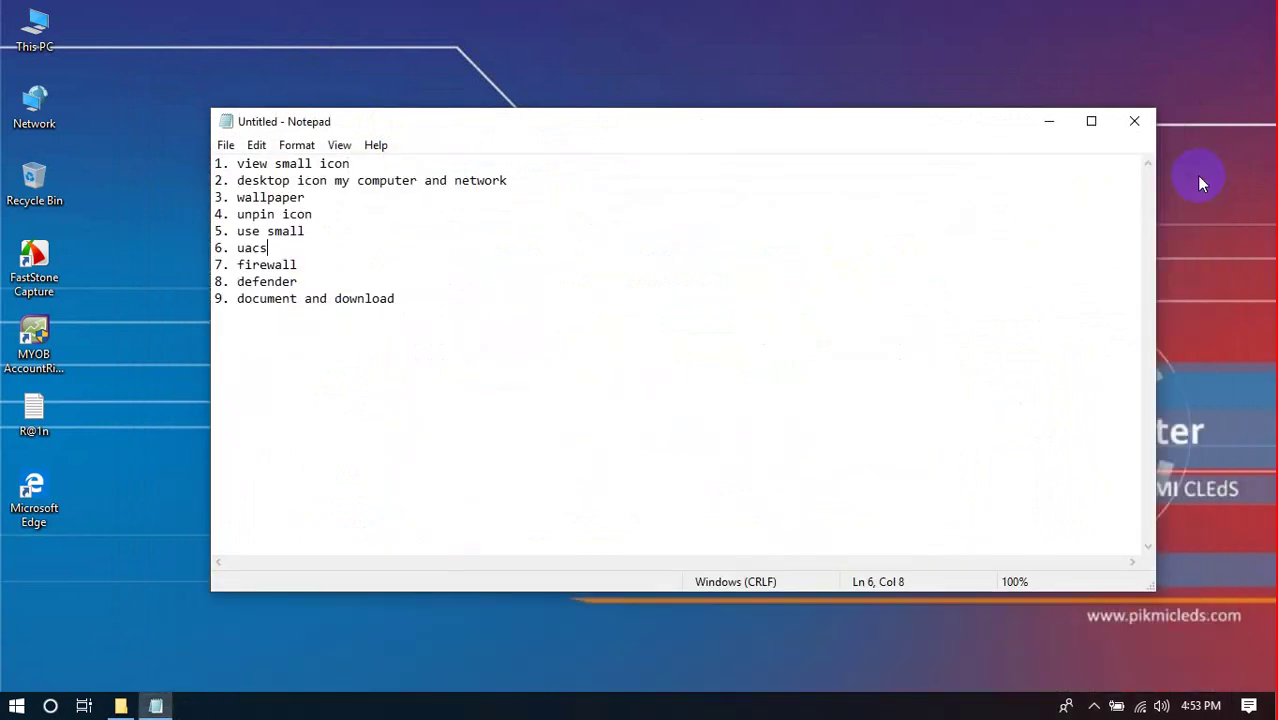
Open the Windows Defender folder inside Program Files on Local Disk (C:).
click(24, 30)
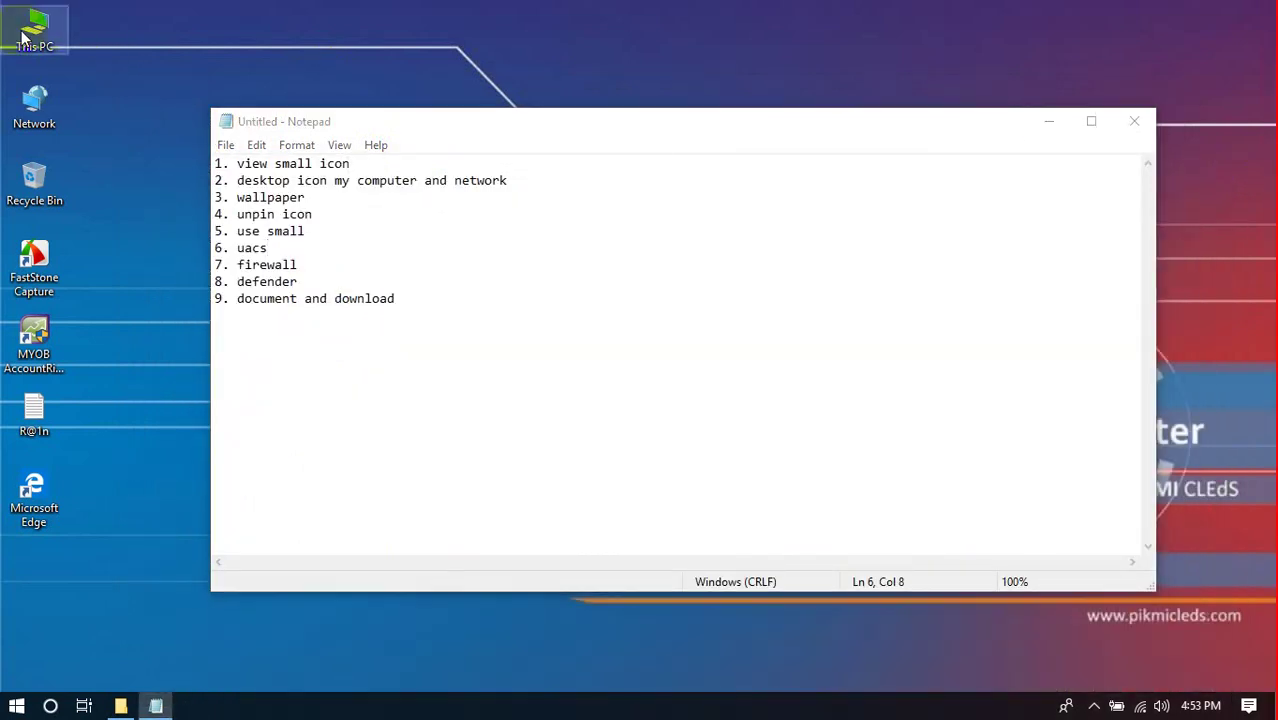
double_click(24, 30)
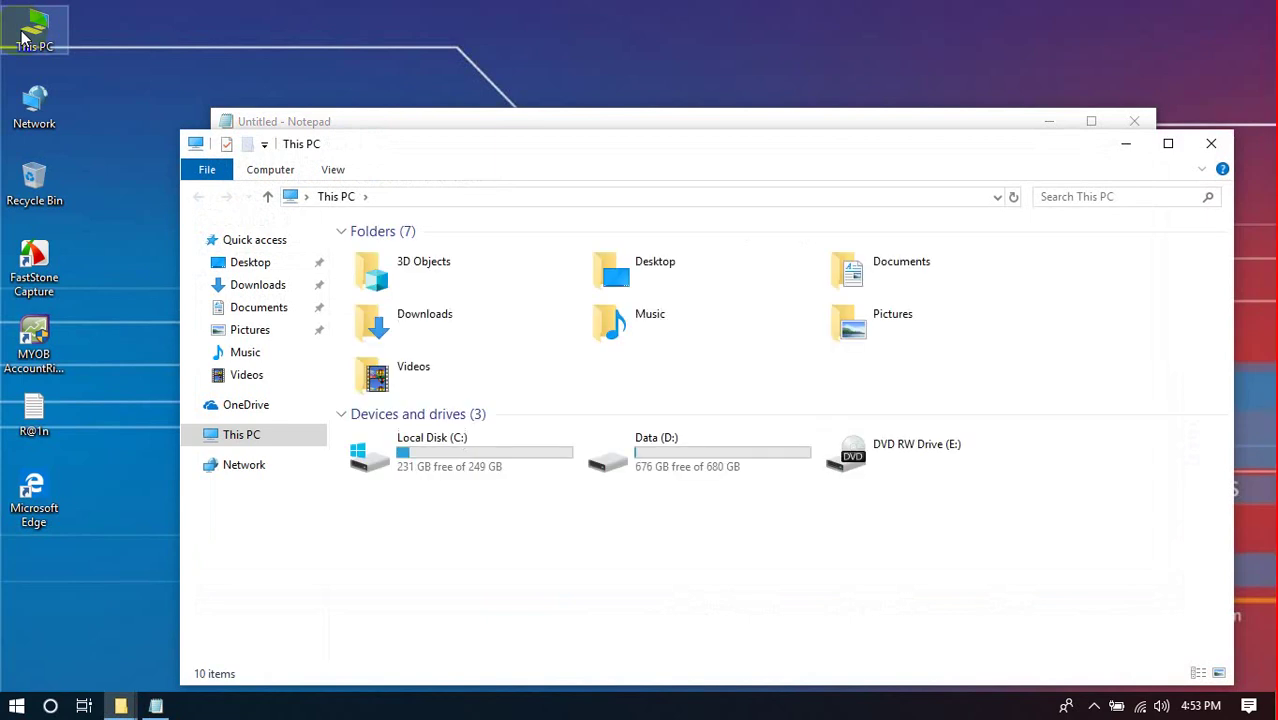
double_click(476, 449)
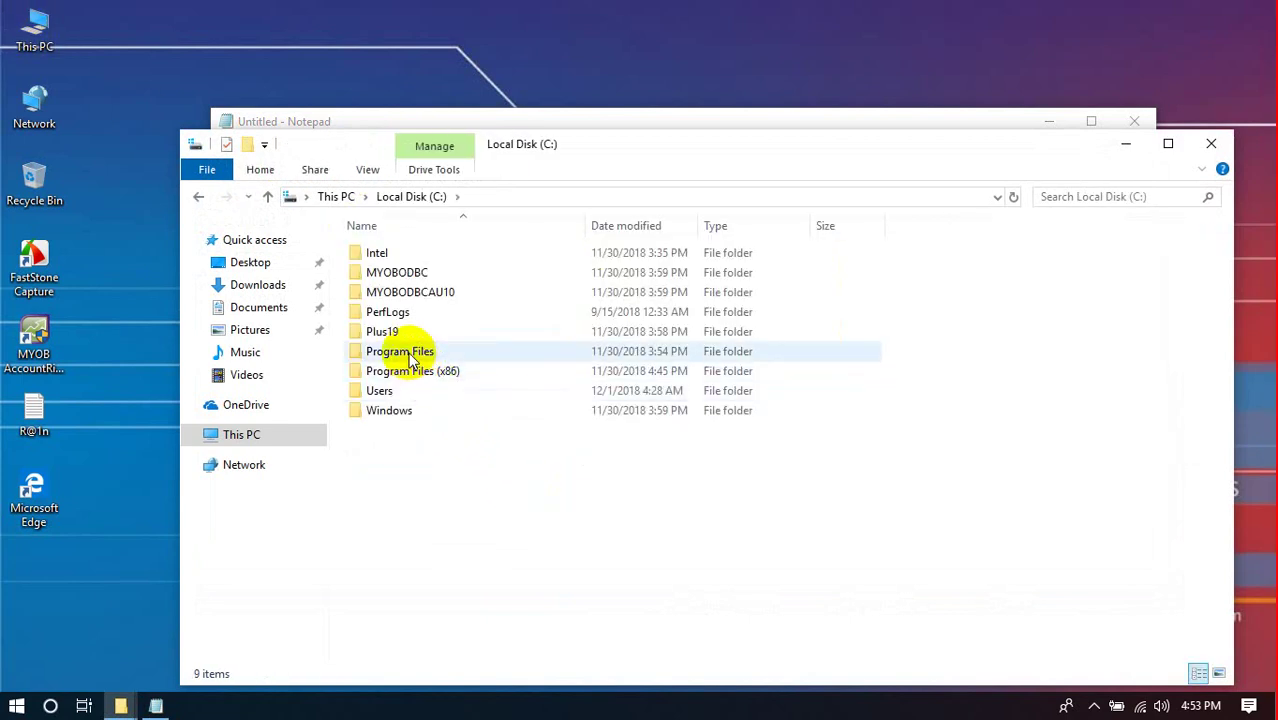
double_click(412, 357)
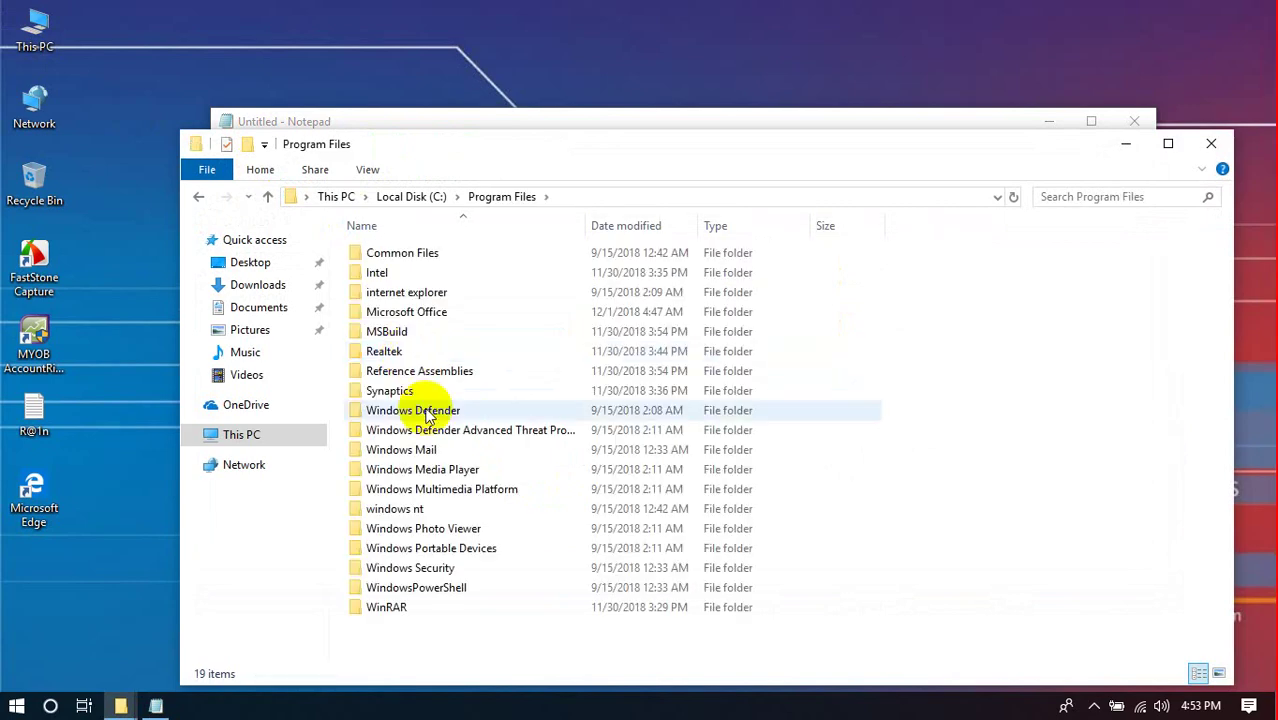
double_click(417, 420)
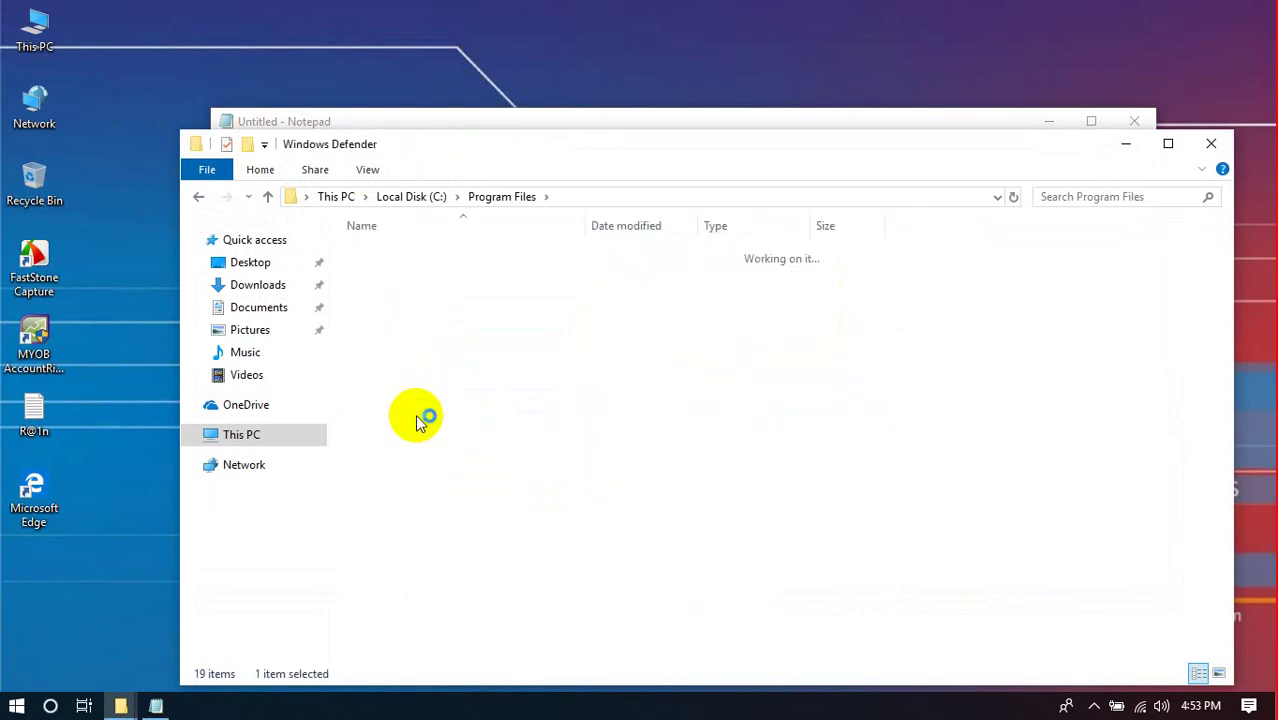
Look through all the files in the maximized Windows Defender folder and return to Program Files.
click(400, 508)
key(Down)
key(Down)
key(Down)
key(Down)
key(Down)
key(Down)
key(Down)
key(Down)
key(Down)
key(Down)
key(Down)
key(Down)
key(Down)
key(Down)
key(Down)
key(Down)
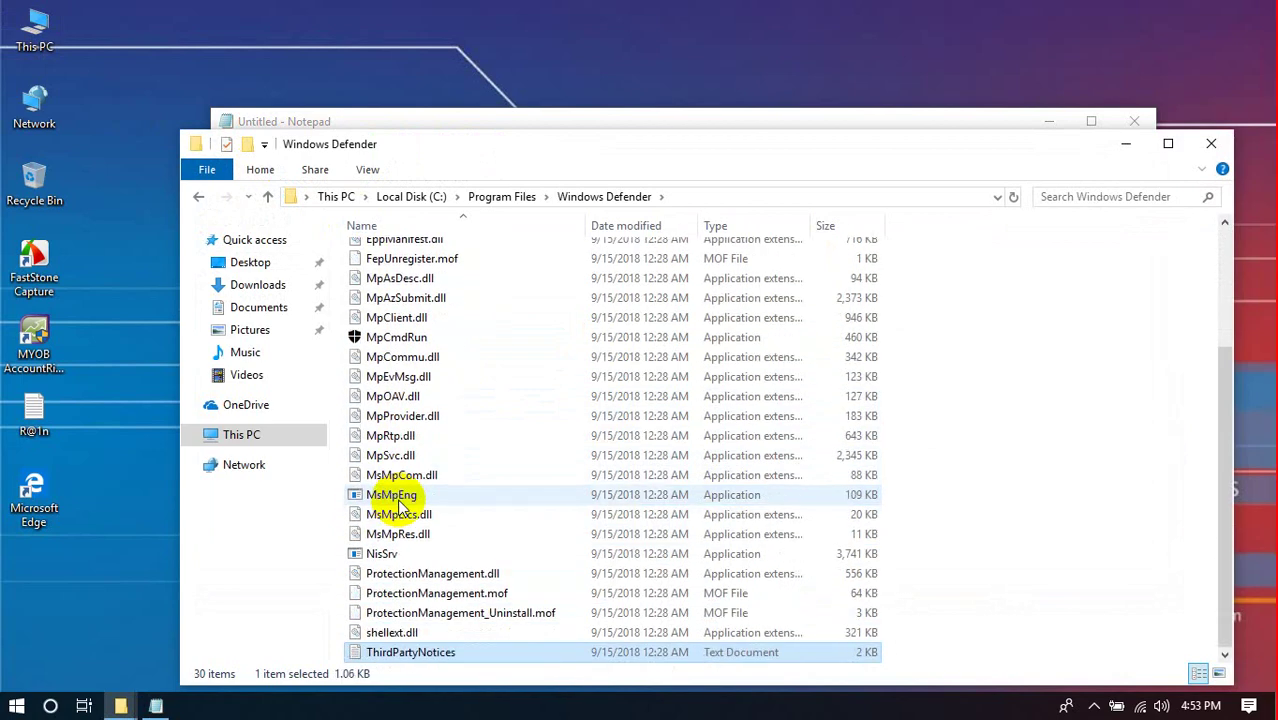
key(Up)
key(Up)
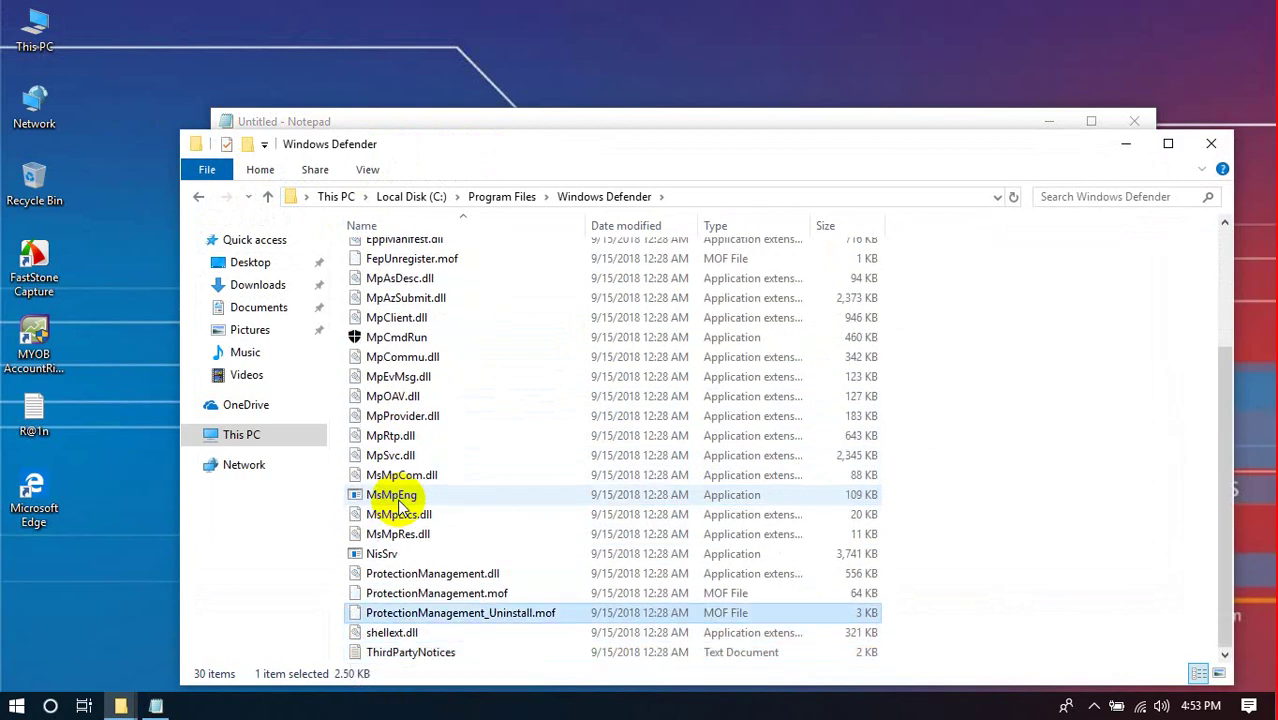
double_click(562, 143)
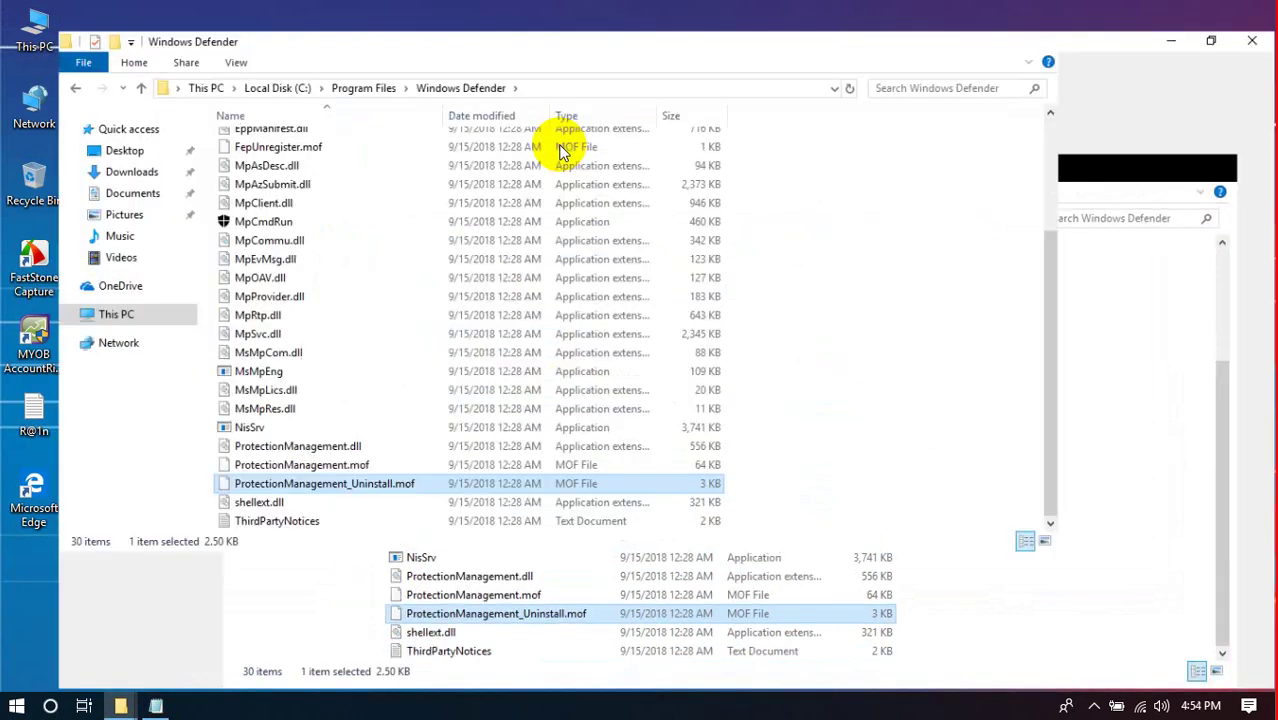
click(237, 368)
key(Up)
key(Up)
key(Up)
key(Up)
key(Up)
key(Up)
key(Up)
key(Up)
key(Up)
key(Up)
key(Up)
key(Up)
key(Up)
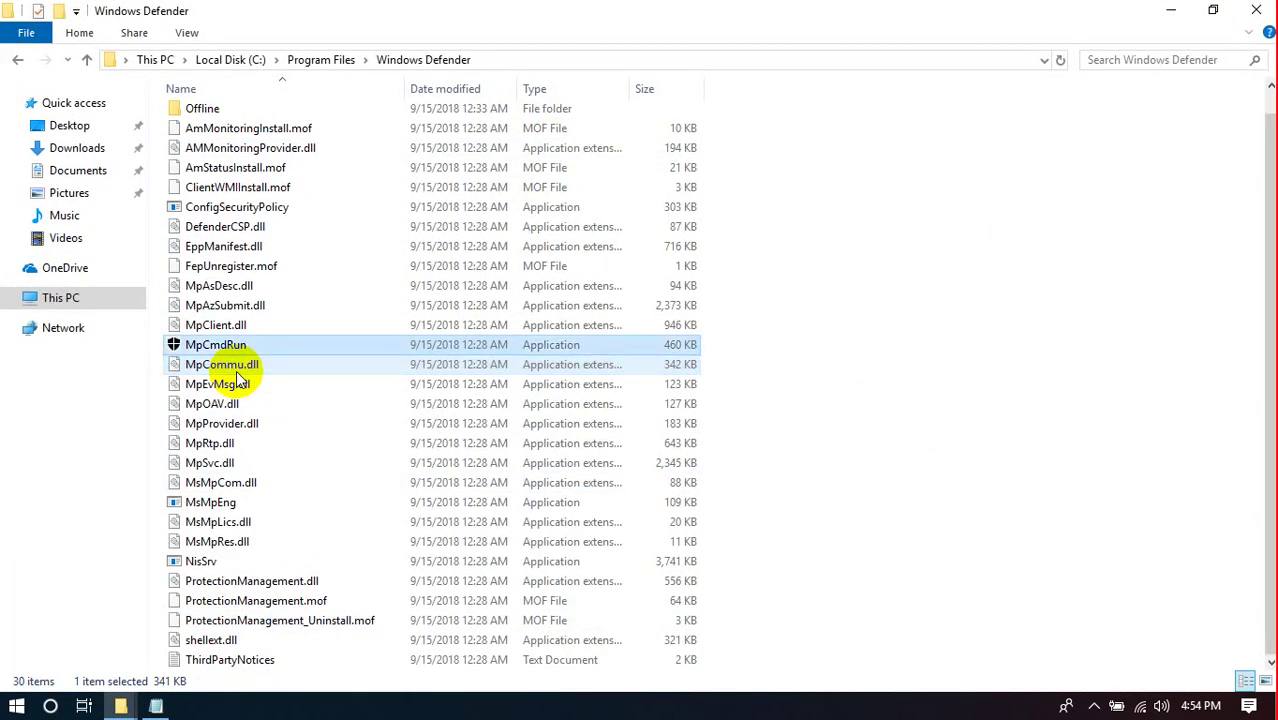
key(Up)
key(Down)
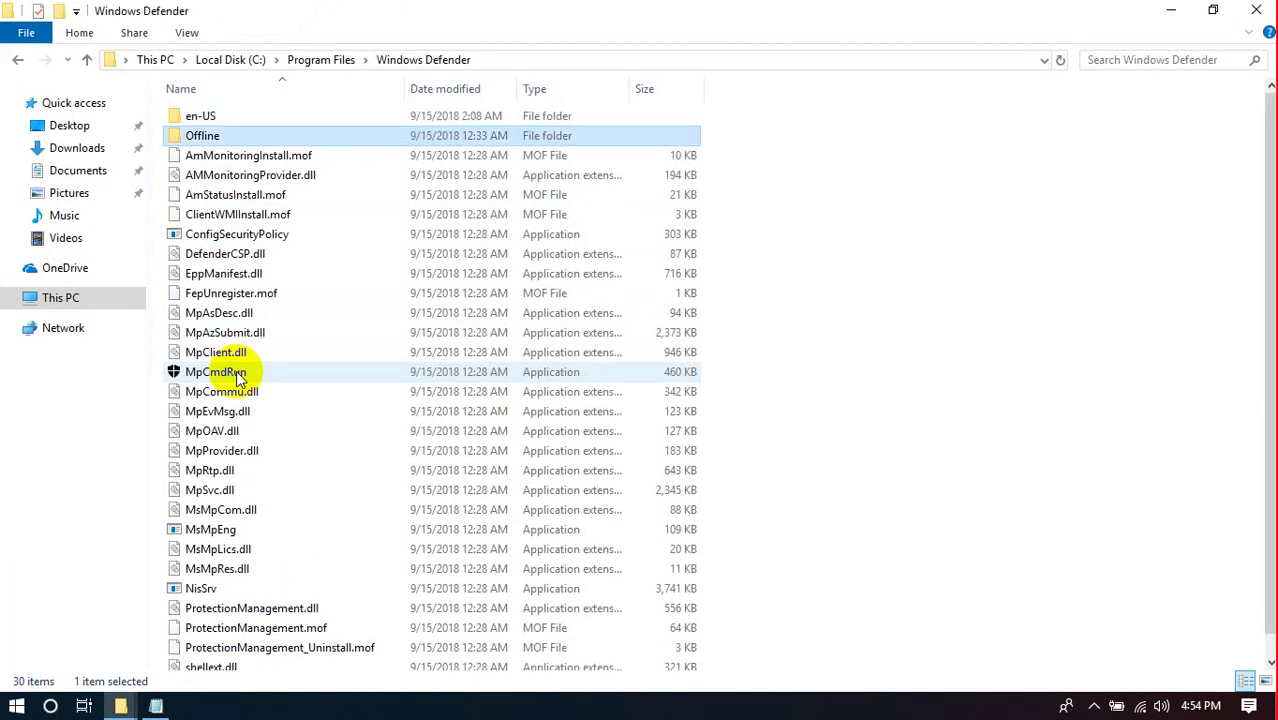
key(Down)
key(Down)
key(Down)
key(Down)
key(Down)
key(Down)
key(Down)
key(Down)
key(Down)
key(Down)
key(Down)
key(Down)
key(Down)
key(Down)
key(Down)
key(Down)
key(Down)
key(Down)
key(Down)
key(Down)
key(Down)
key(Down)
key(Down)
key(Down)
key(Down)
key(Down)
key(Down)
key(Down)
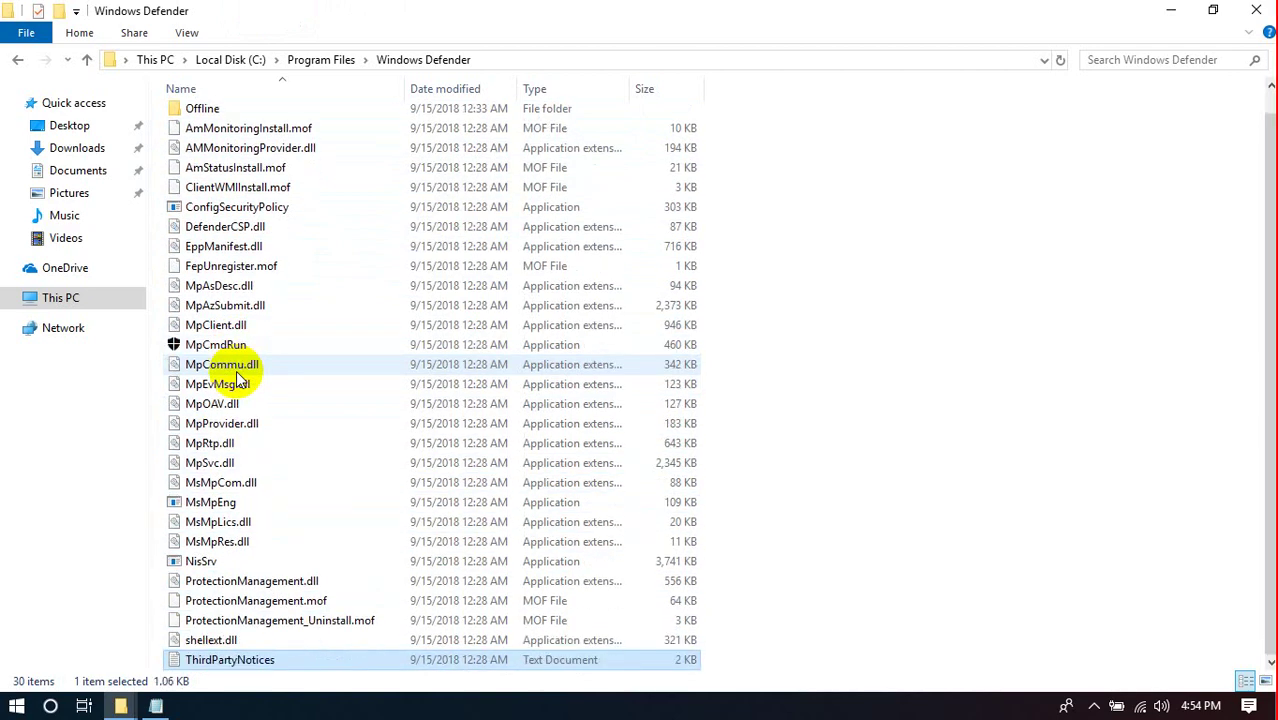
key(Up)
key(Up)
key(Up)
key(Up)
key(Up)
key(Up)
key(Up)
key(Up)
key(Up)
key(Up)
key(Up)
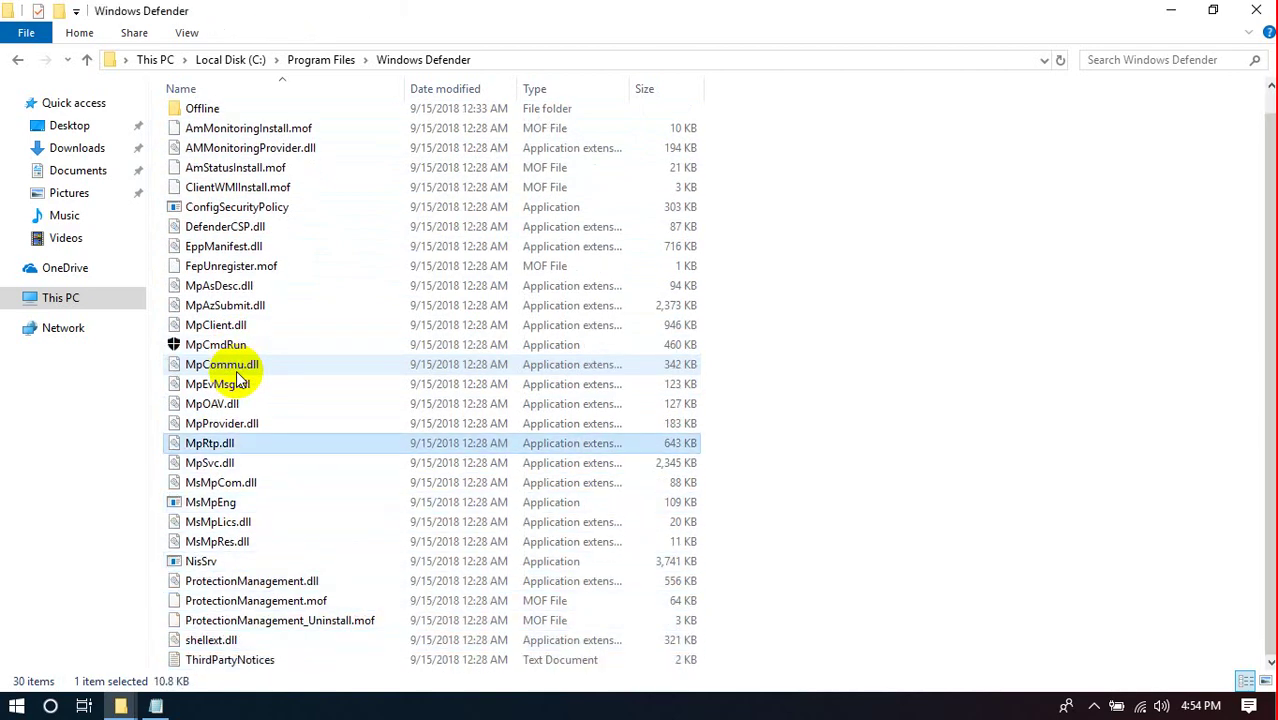
key(Up)
key(Up)
key(Up)
key(Up)
key(Up)
key(Up)
key(Up)
key(Up)
key(Up)
key(Up)
key(Up)
key(Up)
key(Up)
key(Up)
key(Up)
key(Up)
key(Up)
key(Up)
key(Down)
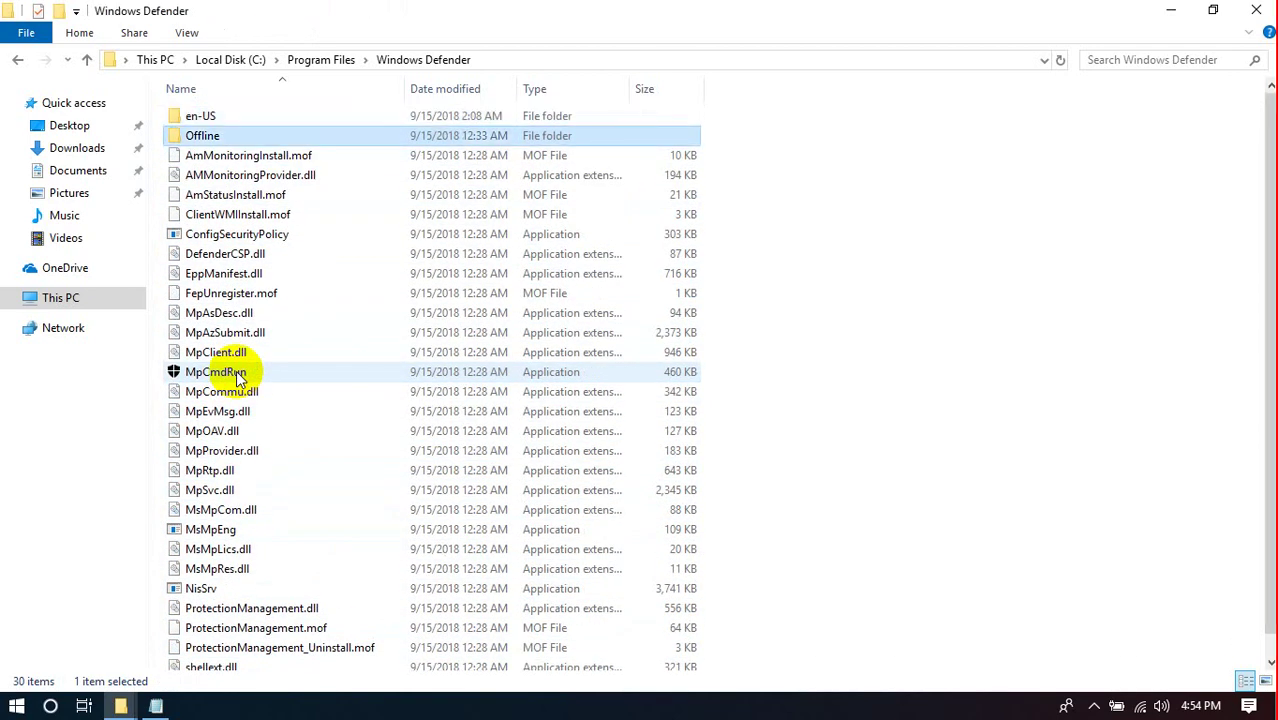
key(Down)
key(Down)
key(Down)
key(Down)
key(Down)
key(Down)
key(Down)
key(Down)
key(Down)
key(Down)
key(Down)
key(Down)
key(Down)
key(Down)
key(Down)
key(Down)
key(Down)
key(Down)
key(Down)
key(Down)
key(Up)
key(Up)
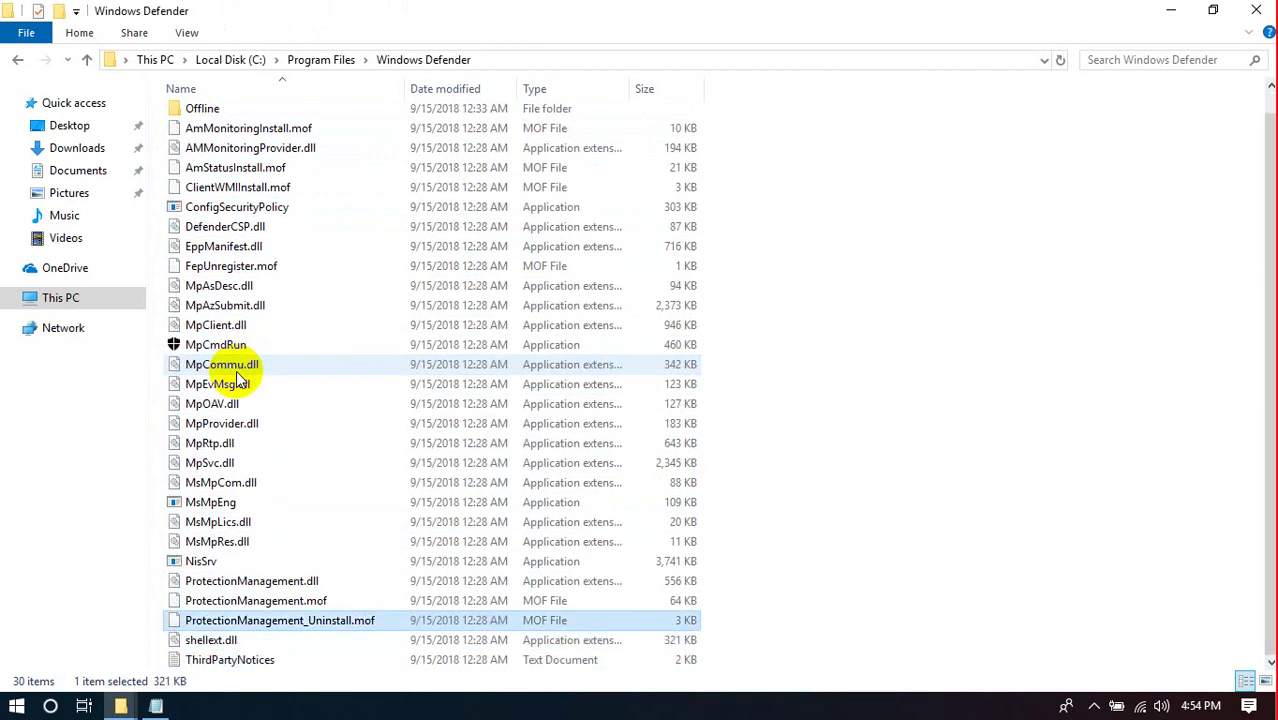
key(Up)
key(Up)
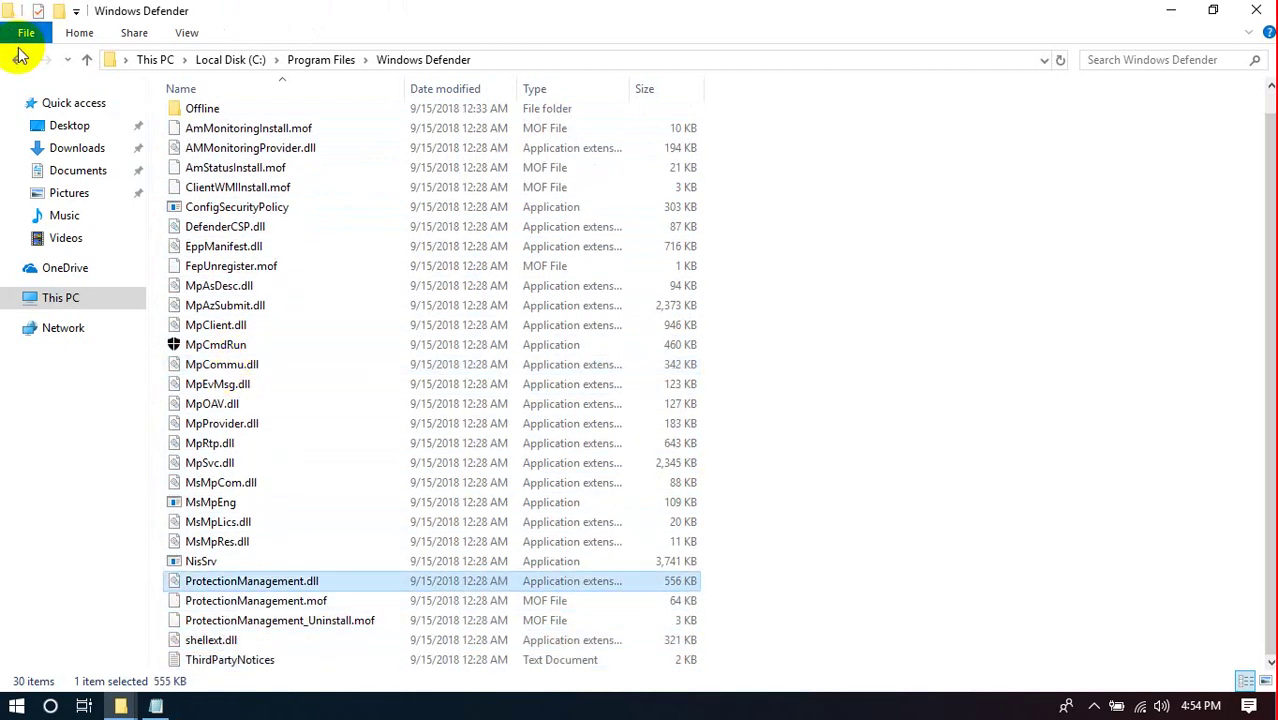
click(19, 61)
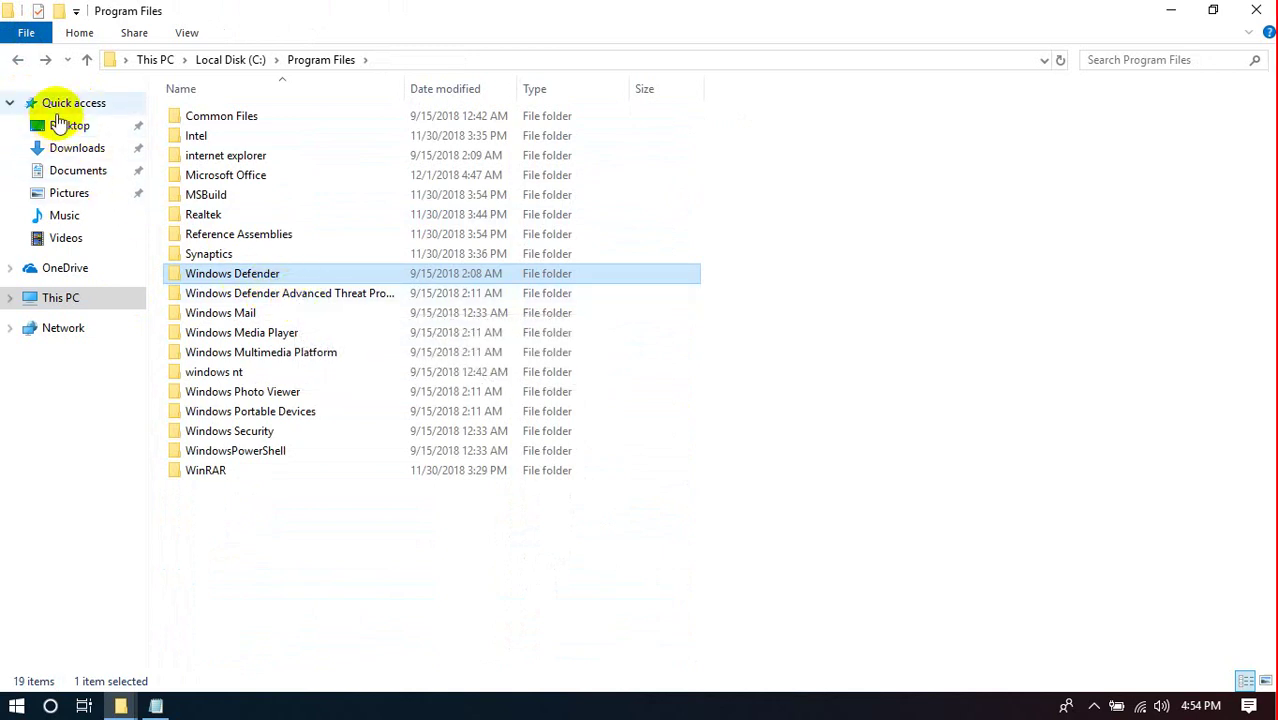
Look at the Windows Defender folder inside Program Files (x86) and return to Local Disk (C:).
click(19, 63)
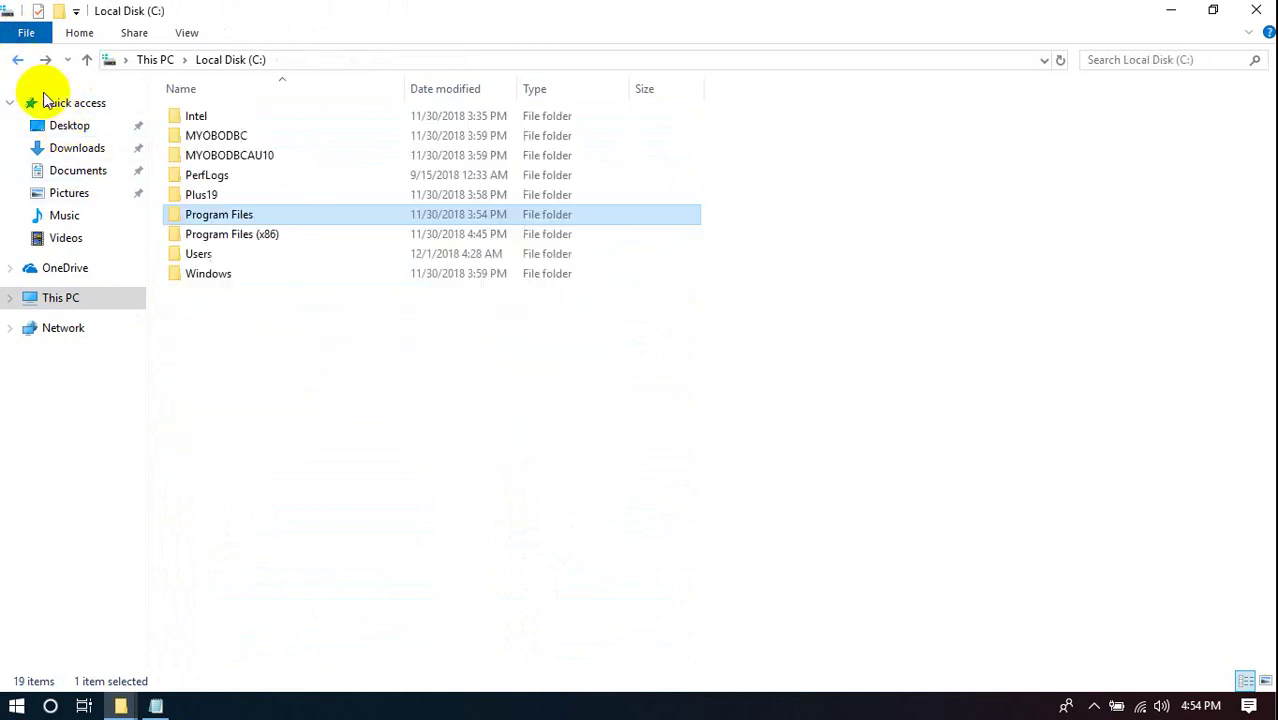
click(239, 245)
double_click(239, 245)
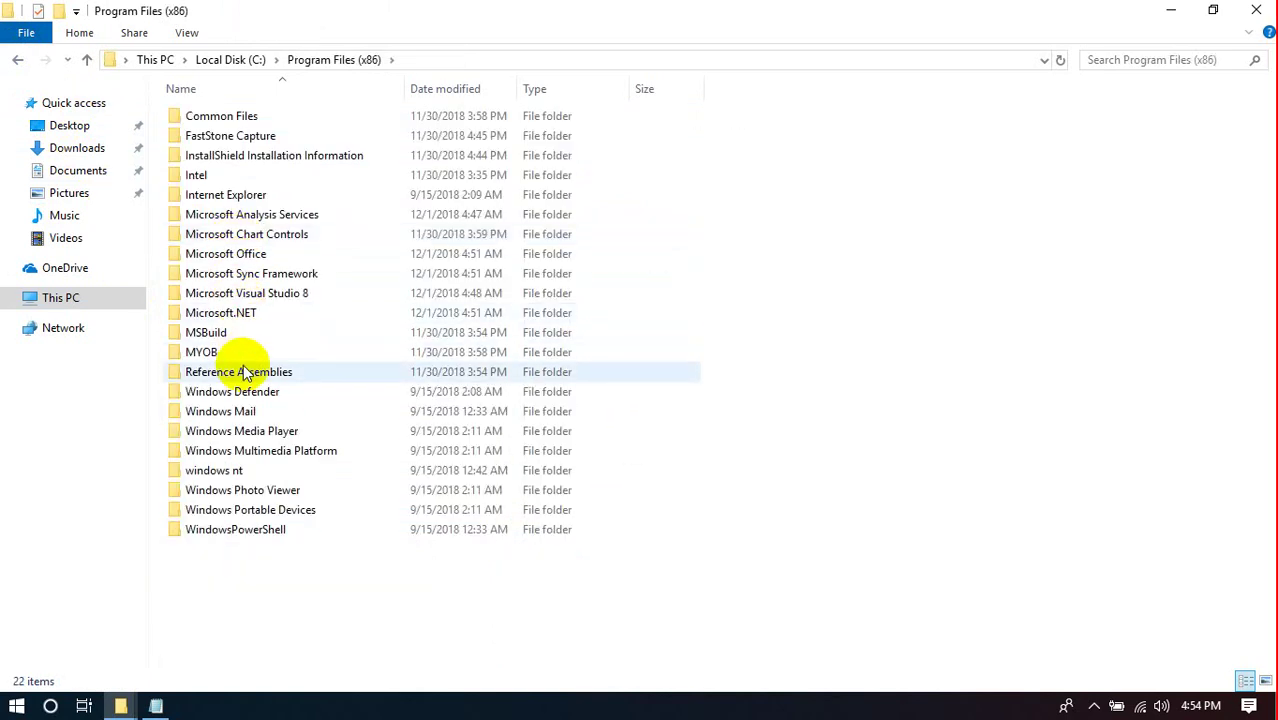
click(265, 398)
double_click(265, 394)
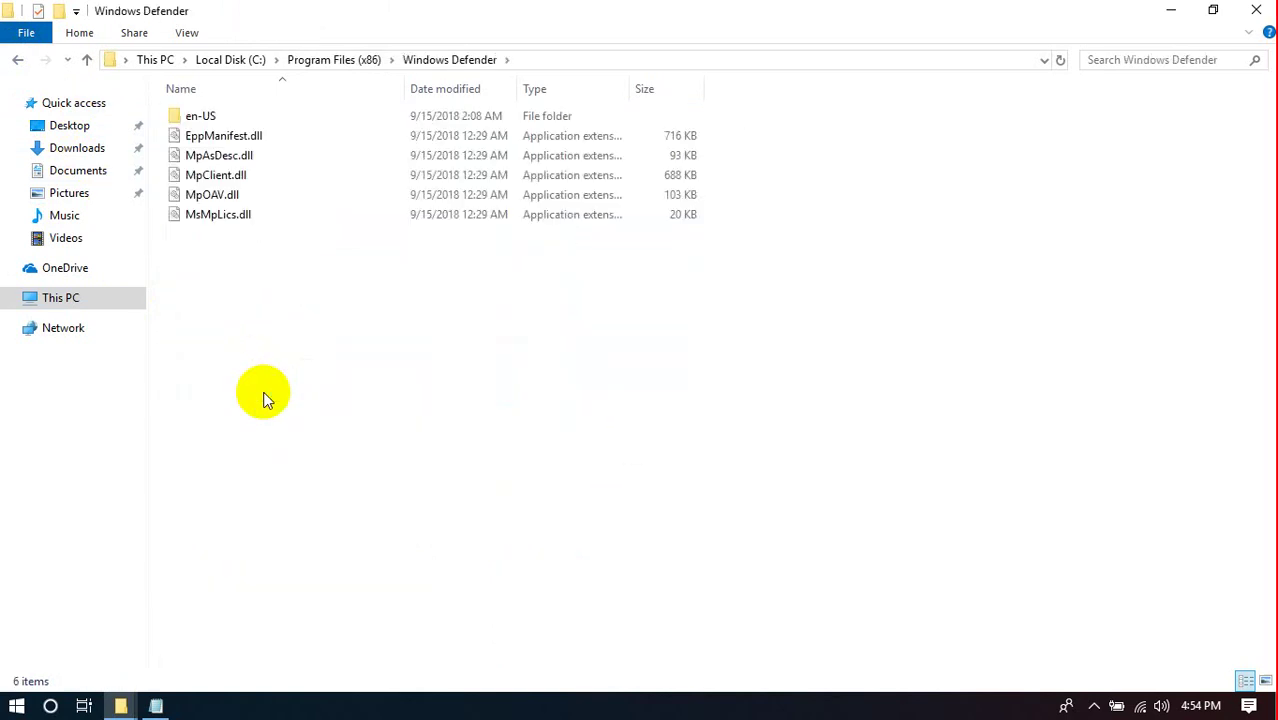
click(16, 62)
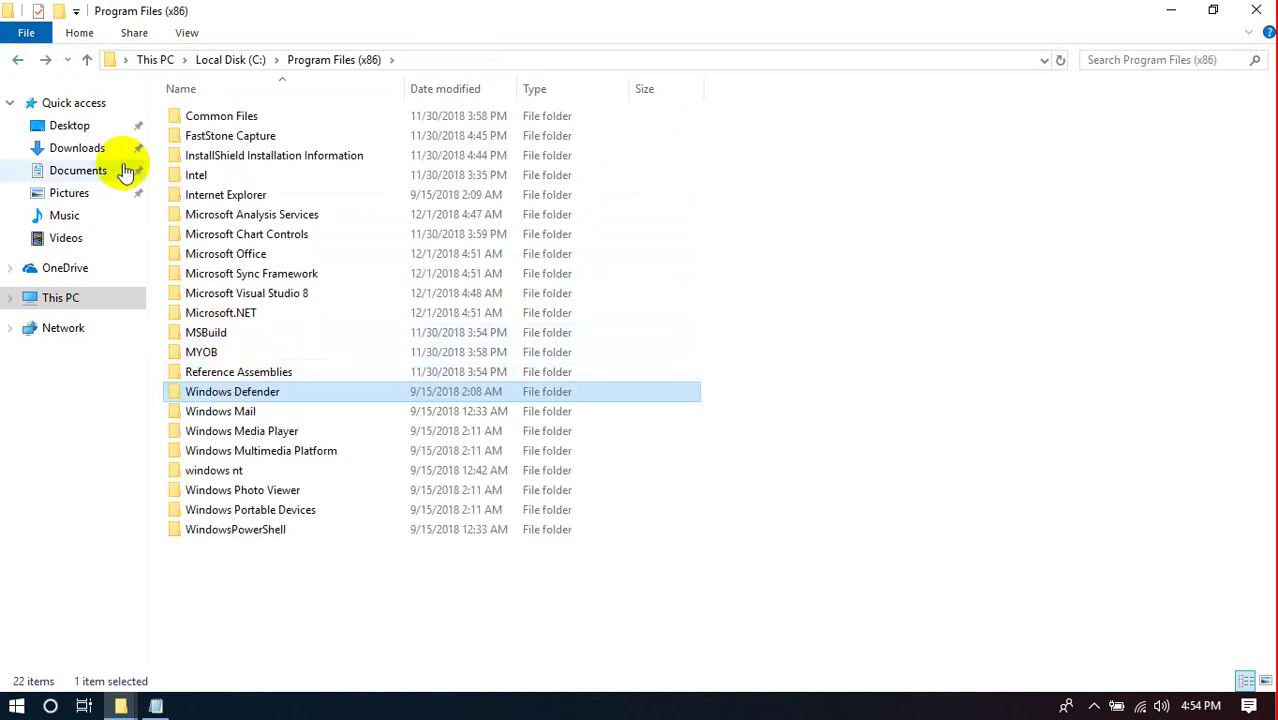
click(17, 62)
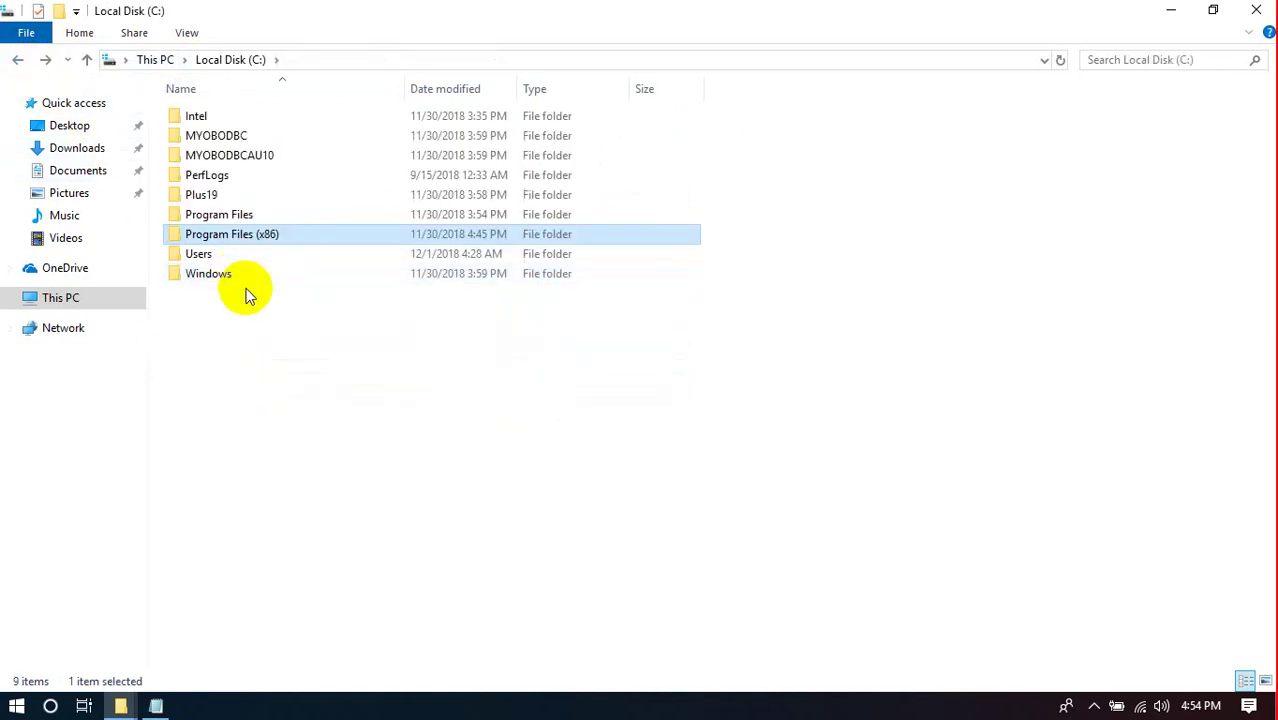
Look at the Windows Defender Advanced Threat Protection folder inside Program Files and return to Program Files.
double_click(224, 216)
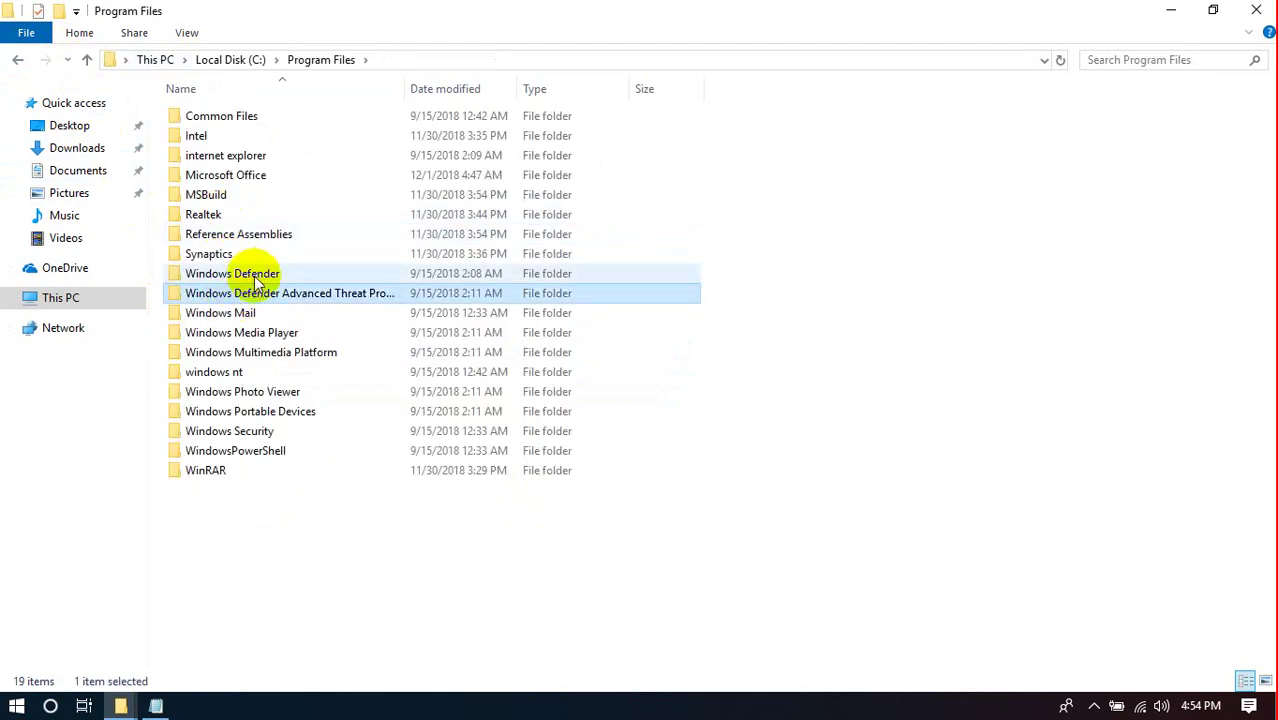
double_click(253, 301)
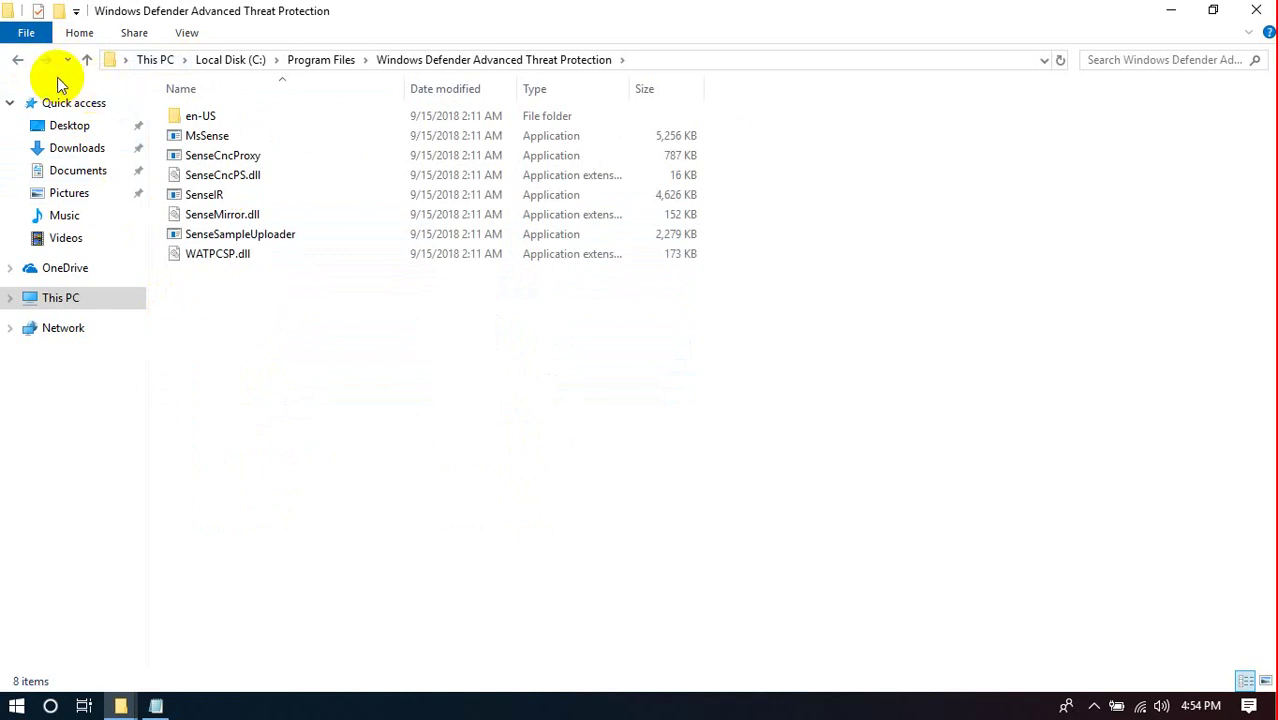
click(18, 60)
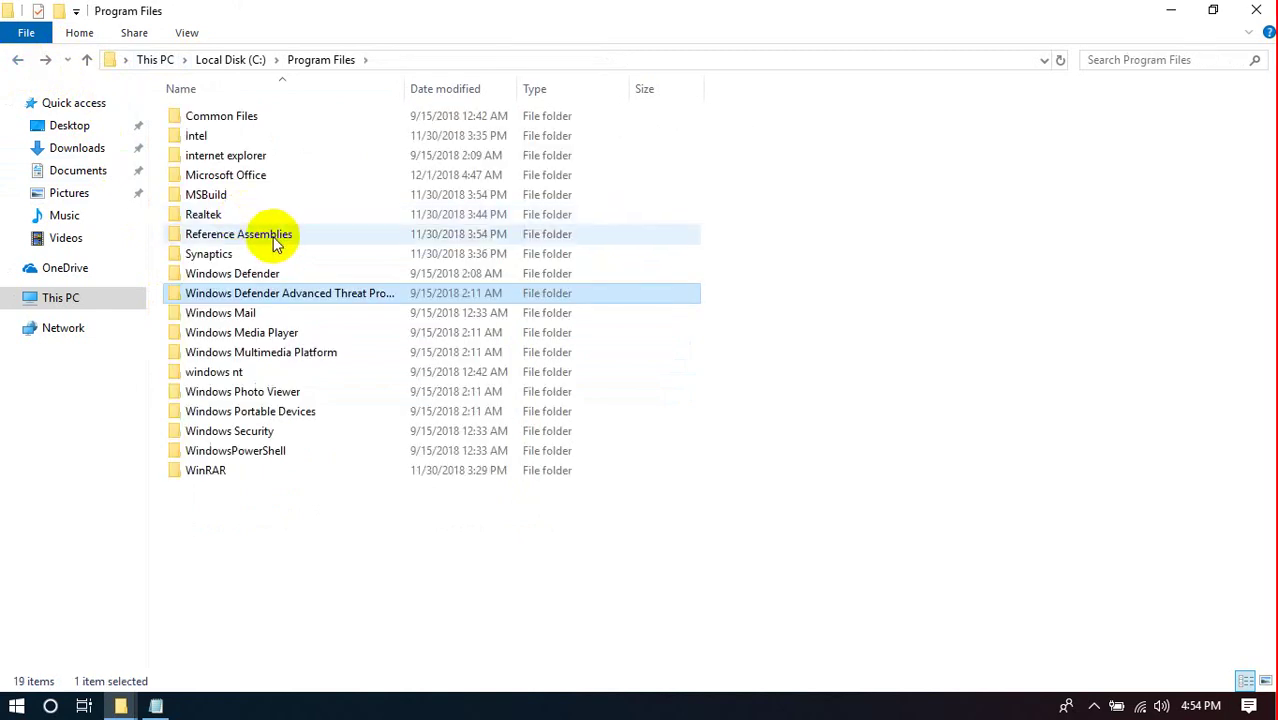
Create a desktop shortcut to MpCmdRun from the Windows Defender folder in Program Files, and close the window.
click(250, 278)
double_click(250, 283)
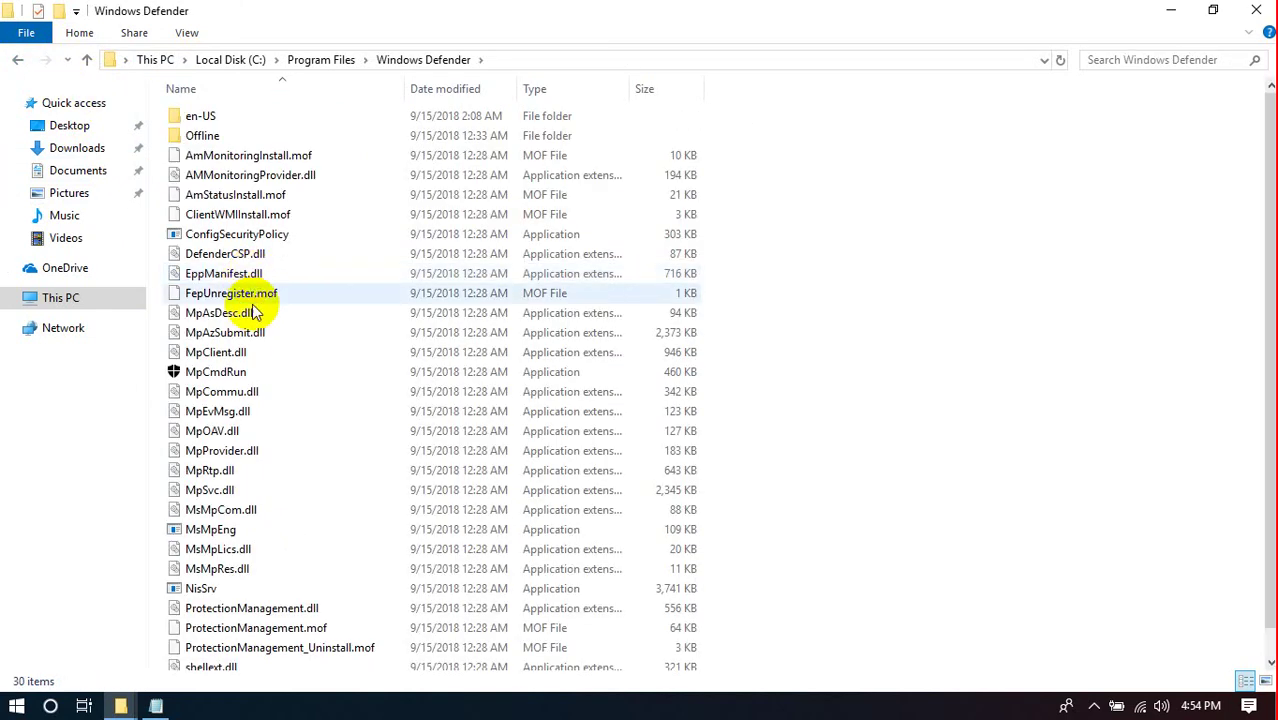
click(222, 381)
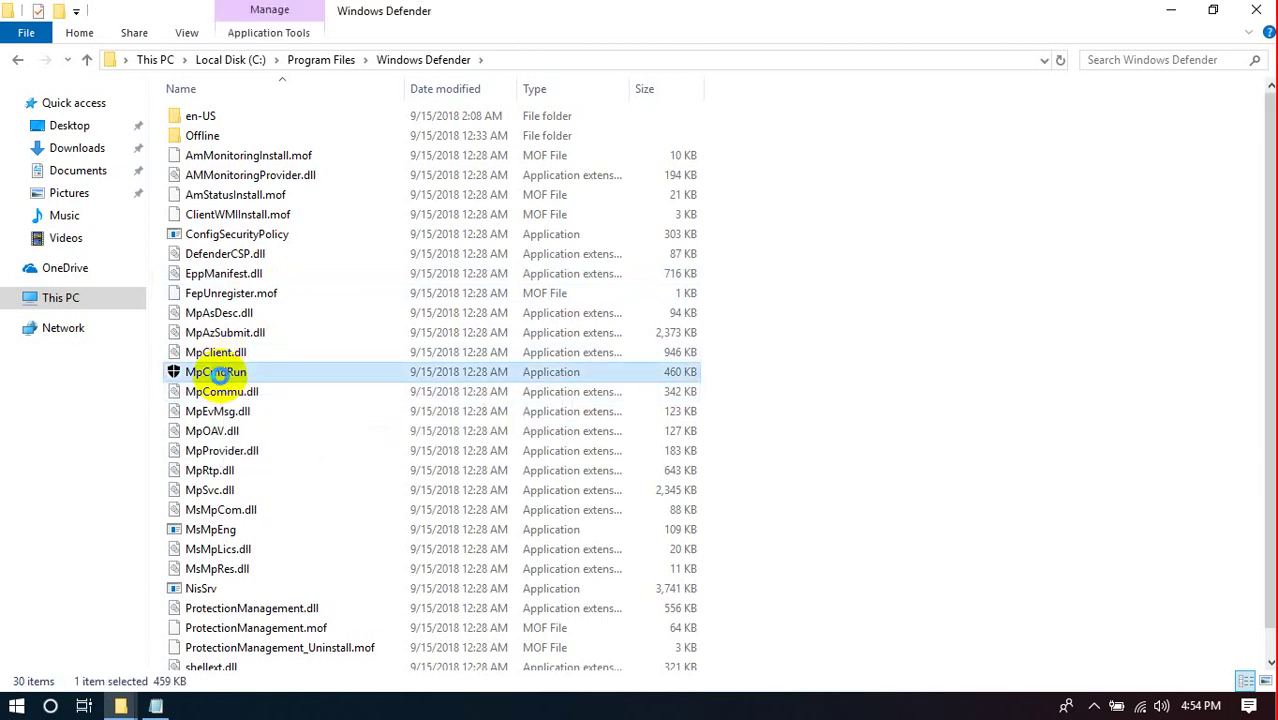
right_click(219, 375)
mouse_move(474, 534)
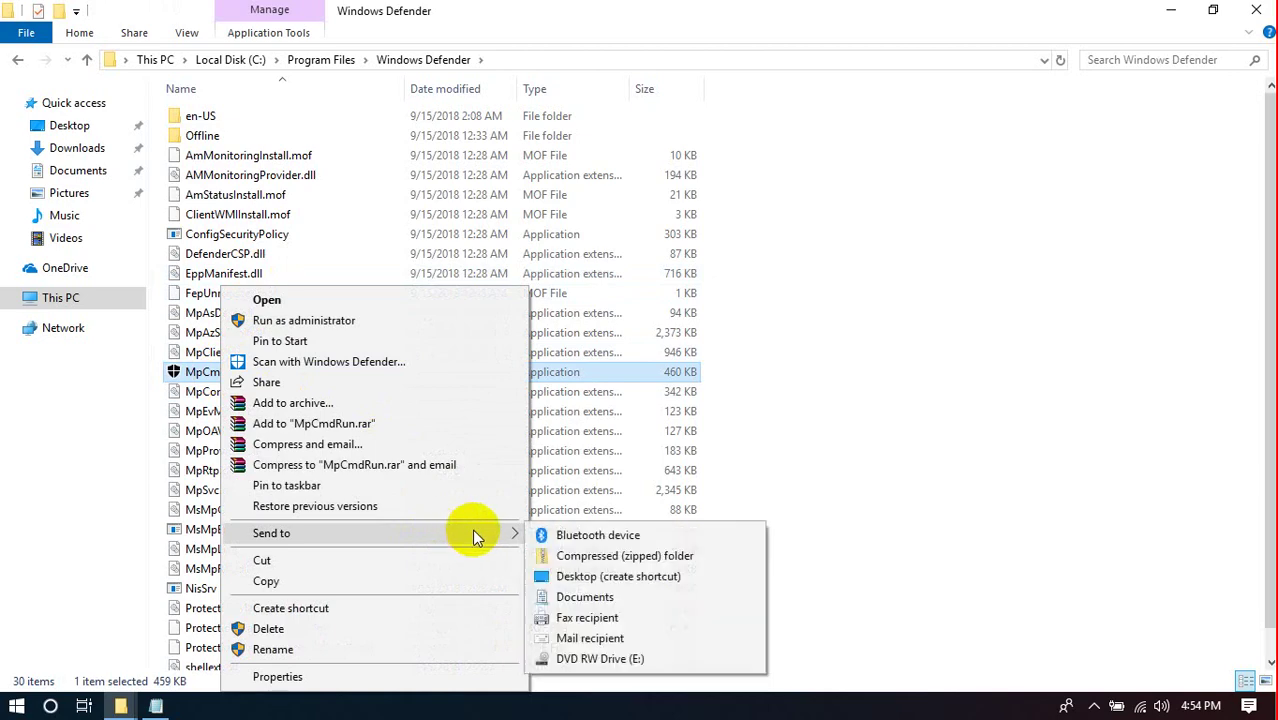
click(611, 578)
click(1255, 10)
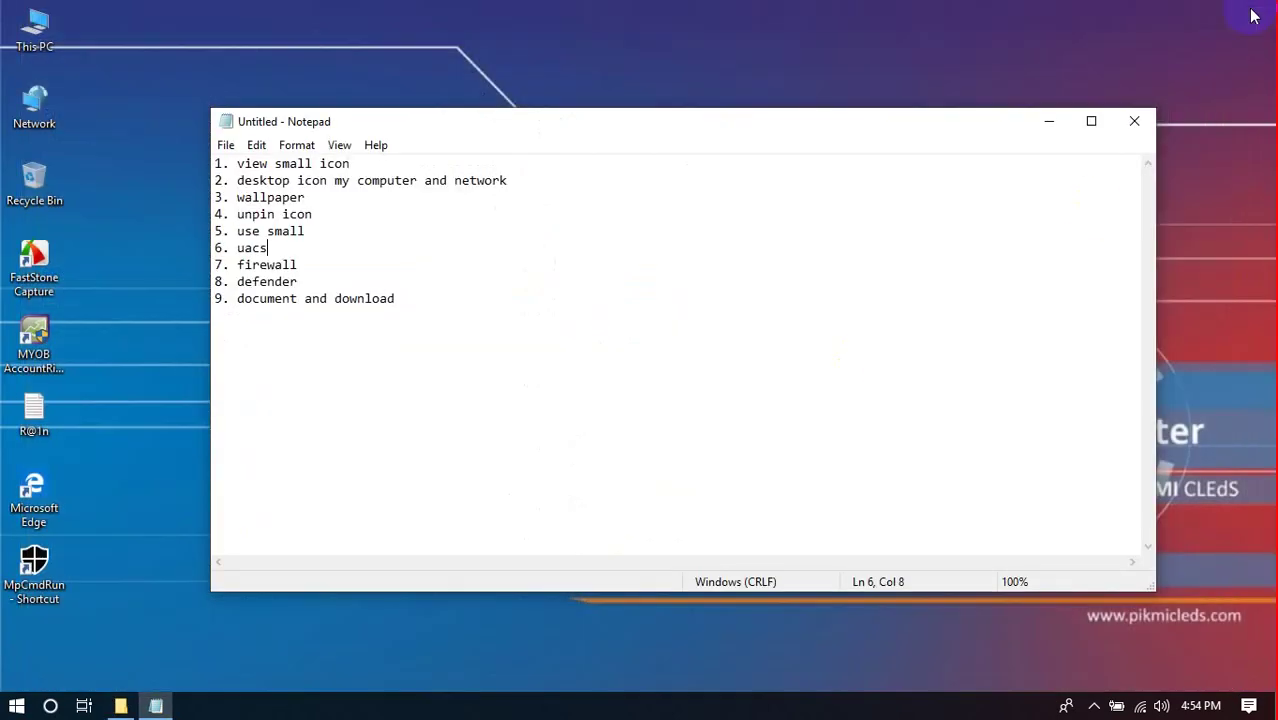
Run the MpCmdRun desktop shortcut, and delete it together with the R@1n file.
click(46, 588)
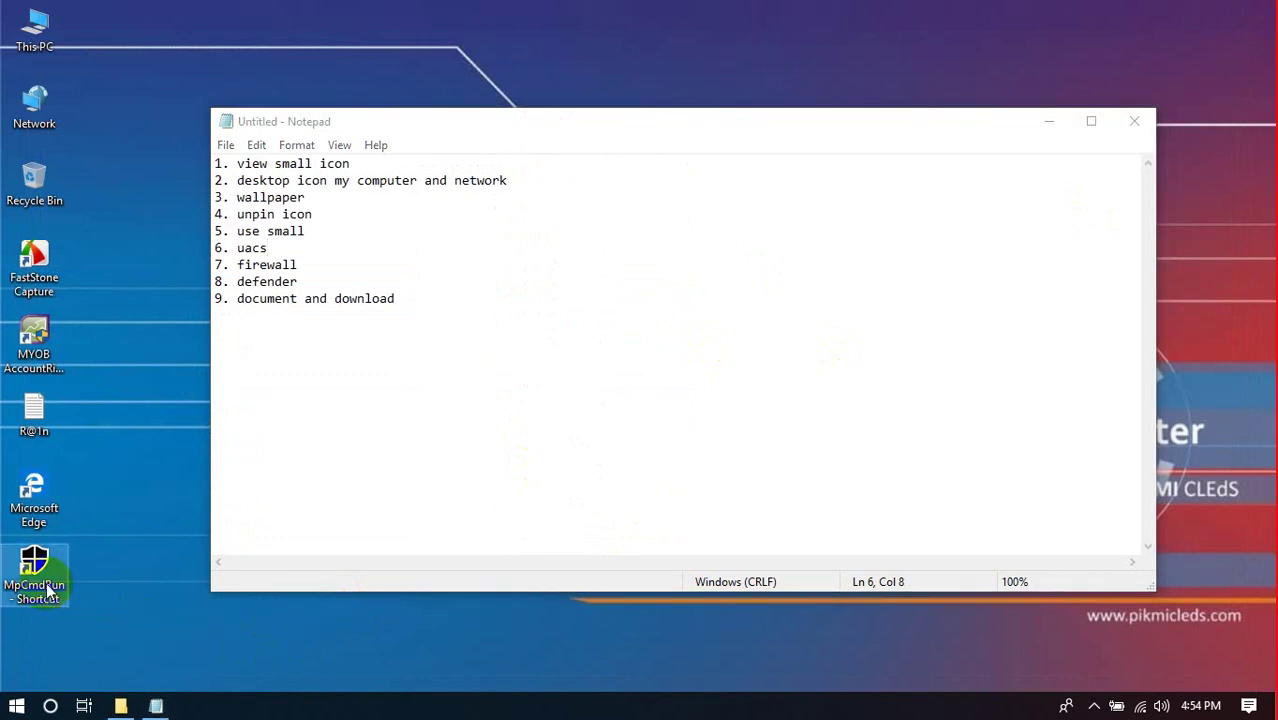
double_click(46, 588)
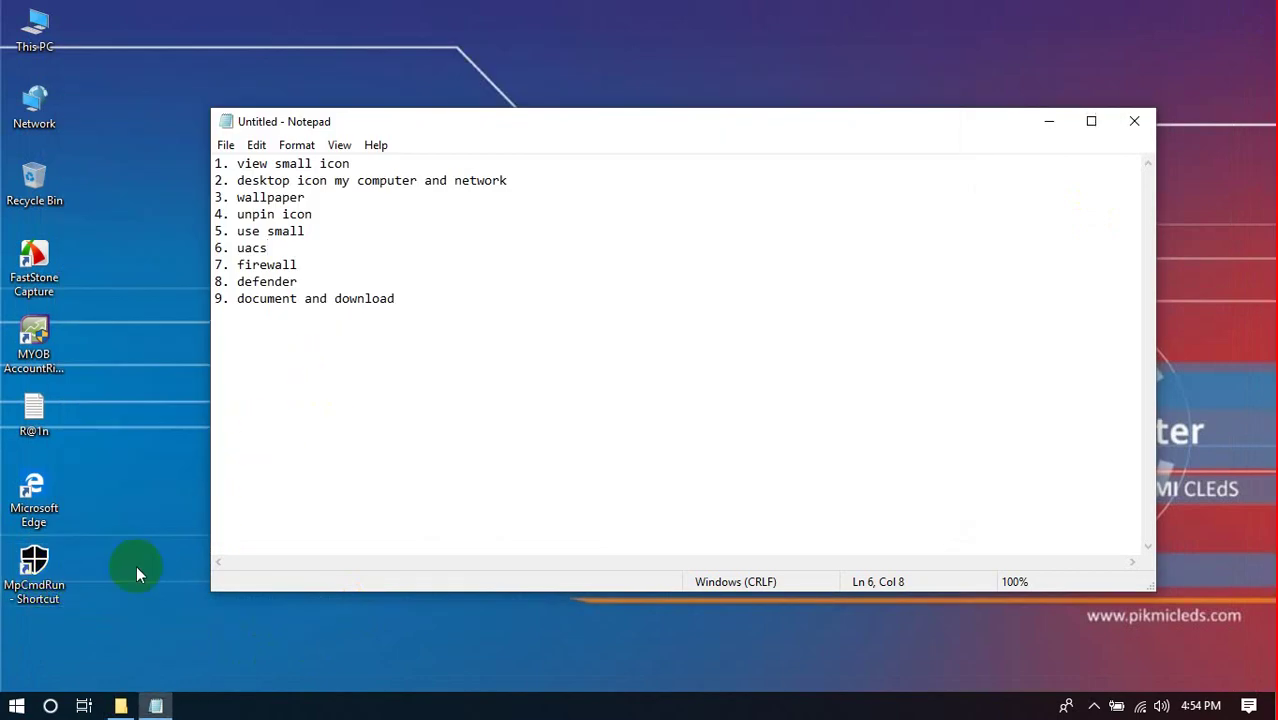
click(43, 579)
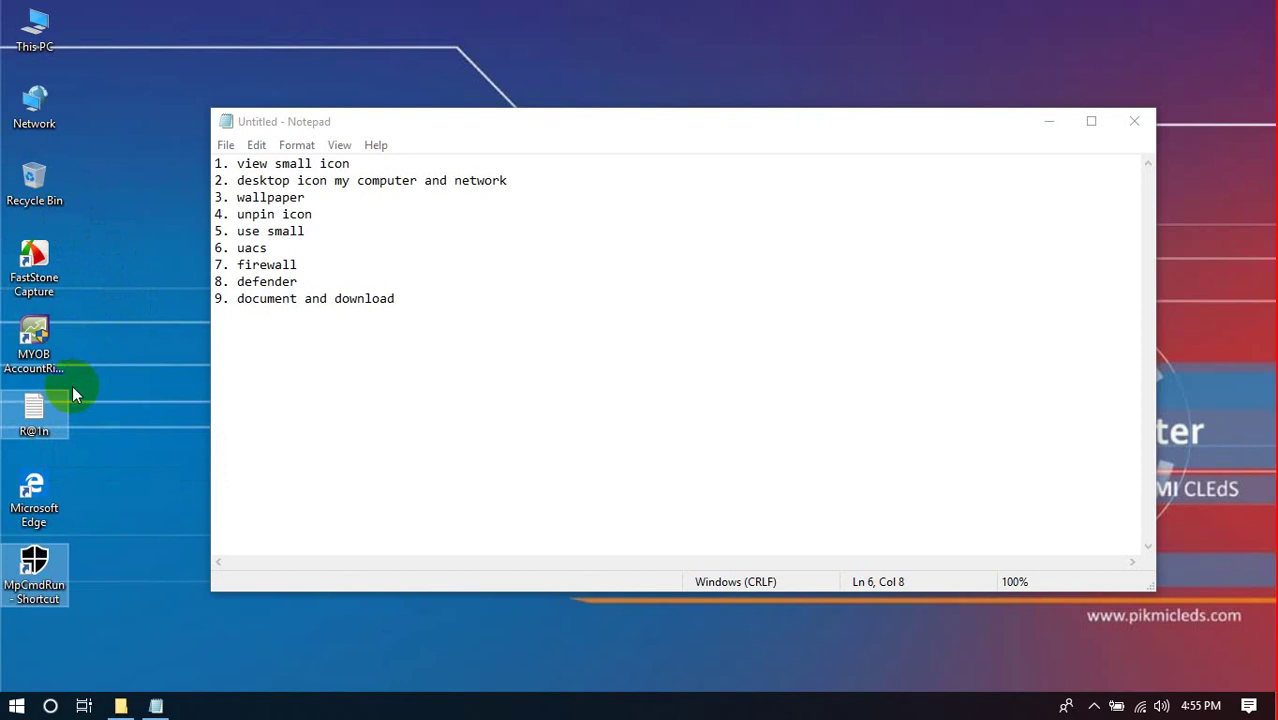
key(Delete)
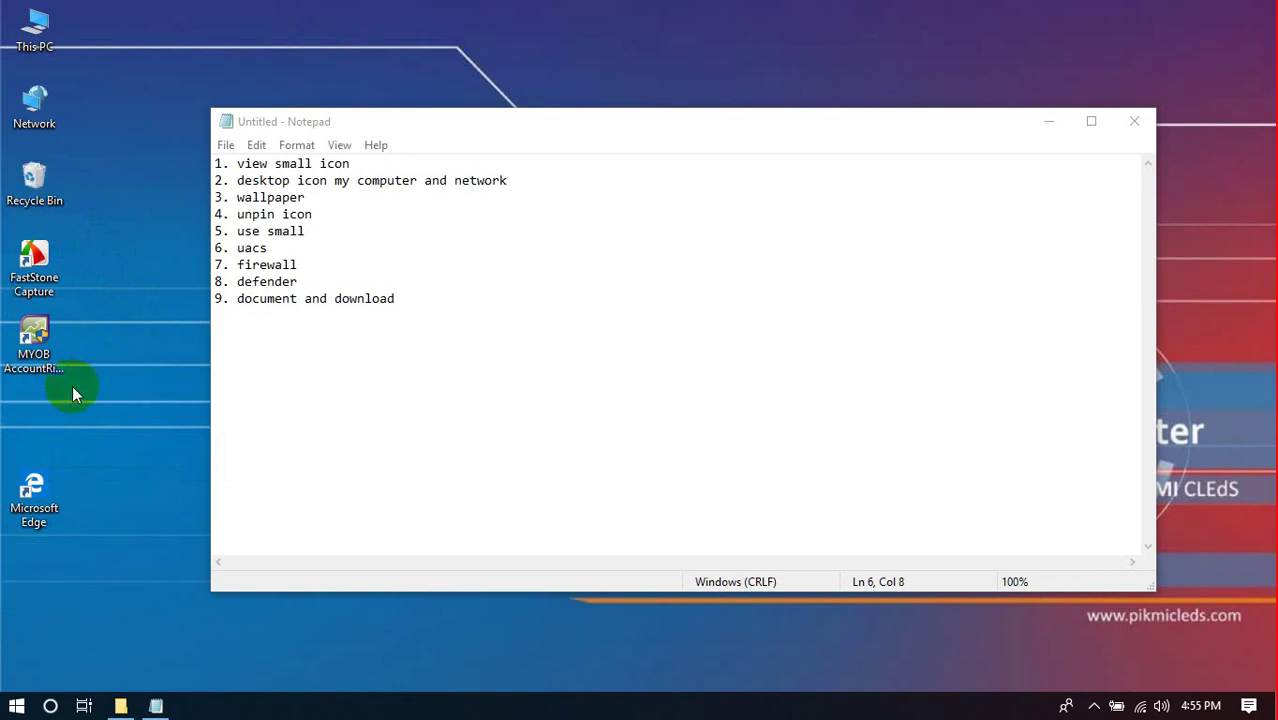
Try to move the Microsoft Edge desktop icon up into the empty slot below the MYOB AccountRight icon.
drag(34, 492, 32, 416)
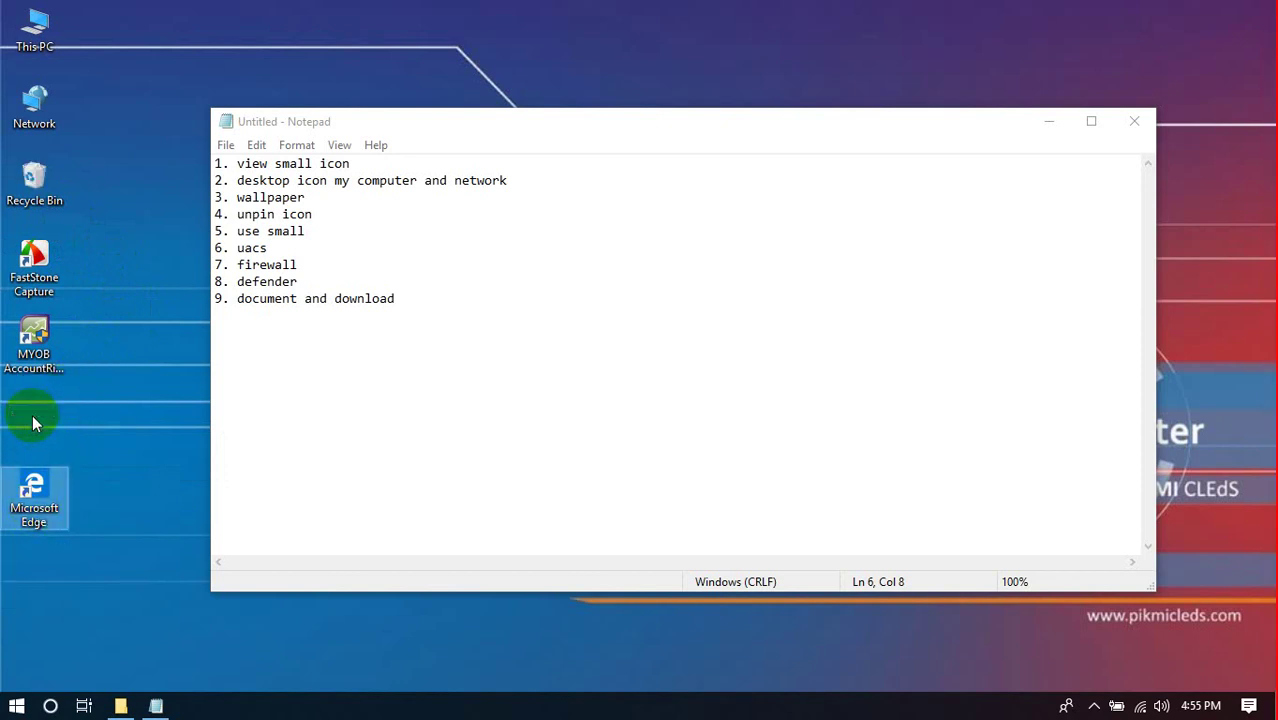
drag(53, 517, 32, 418)
click(355, 390)
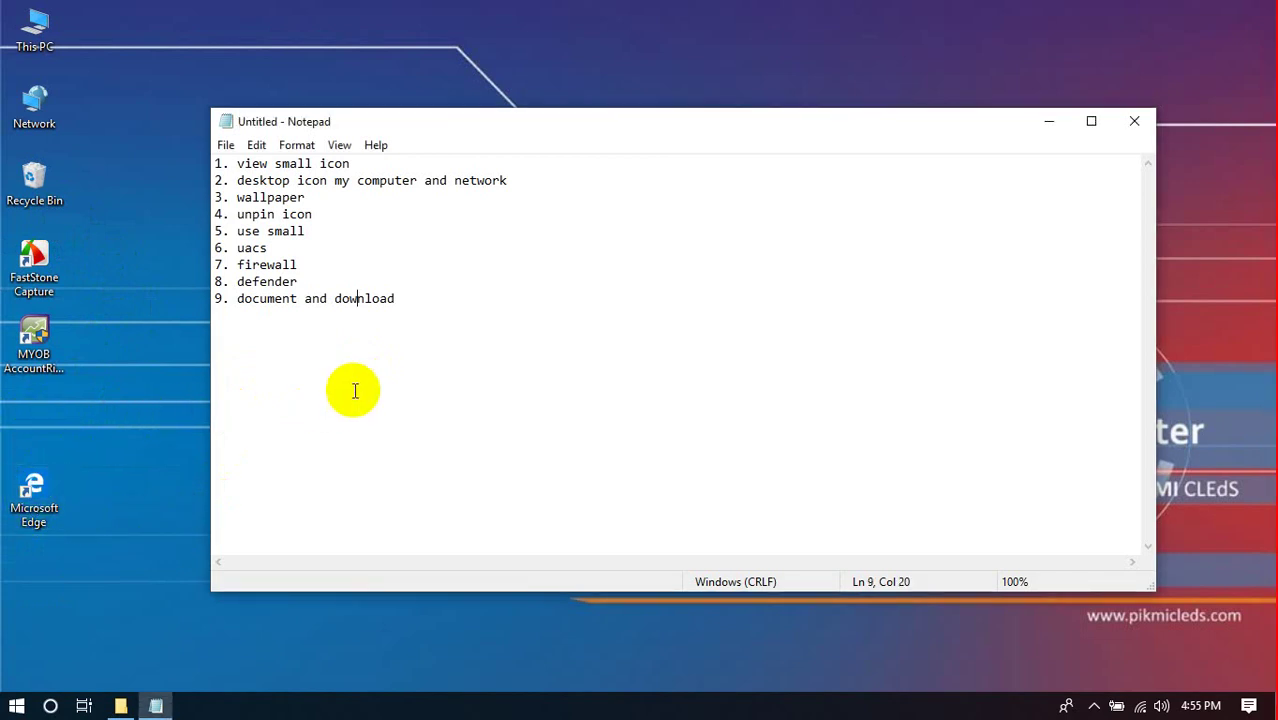
Create a folder named My Documents on the Data (D:) drive.
click(124, 707)
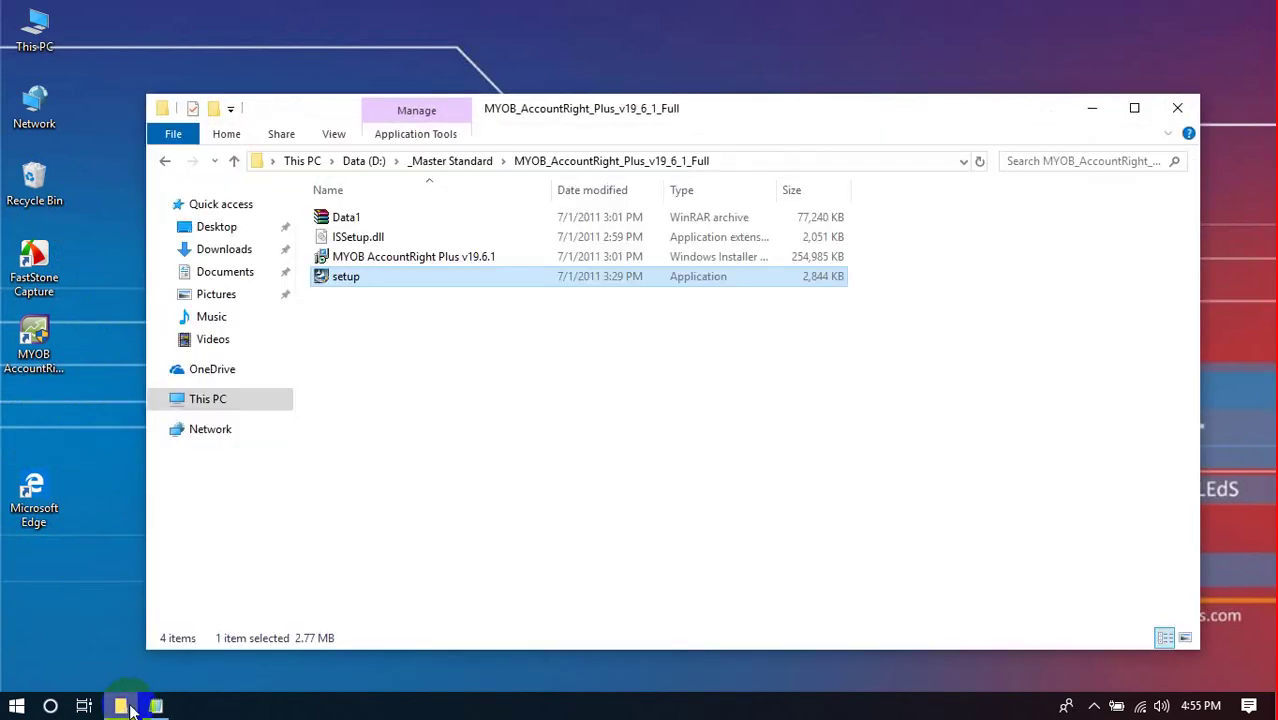
click(242, 398)
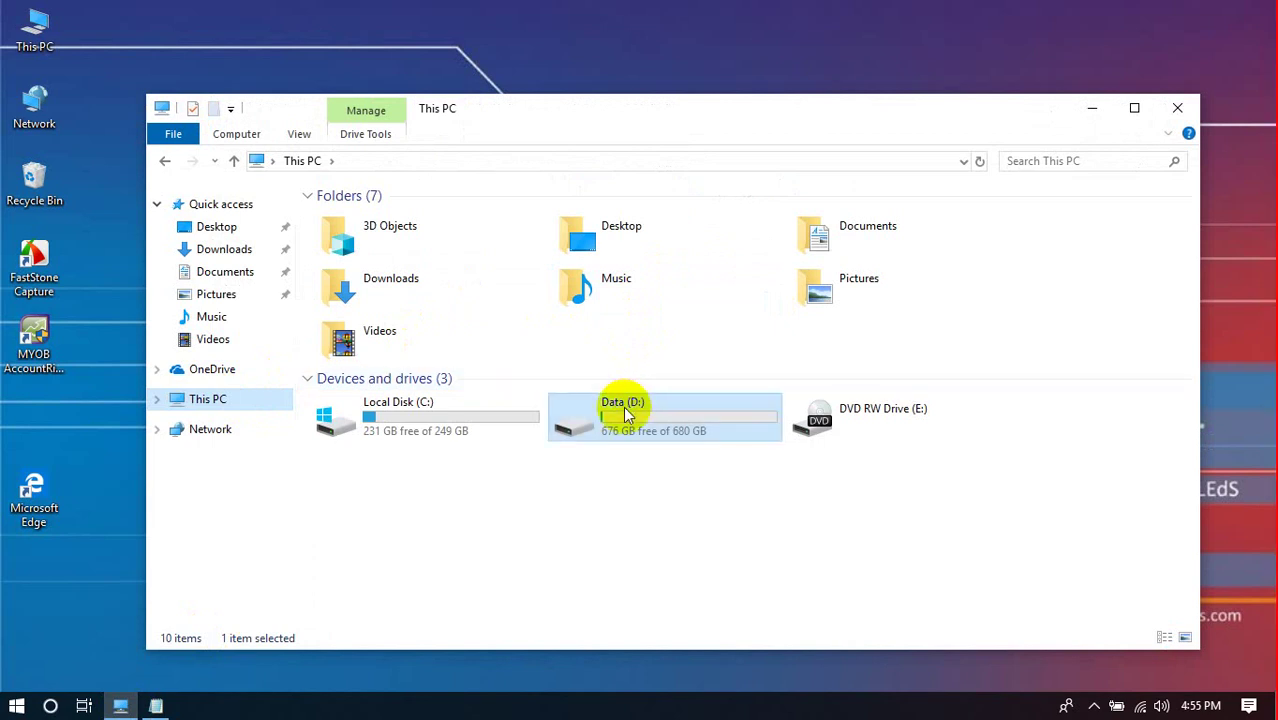
double_click(625, 413)
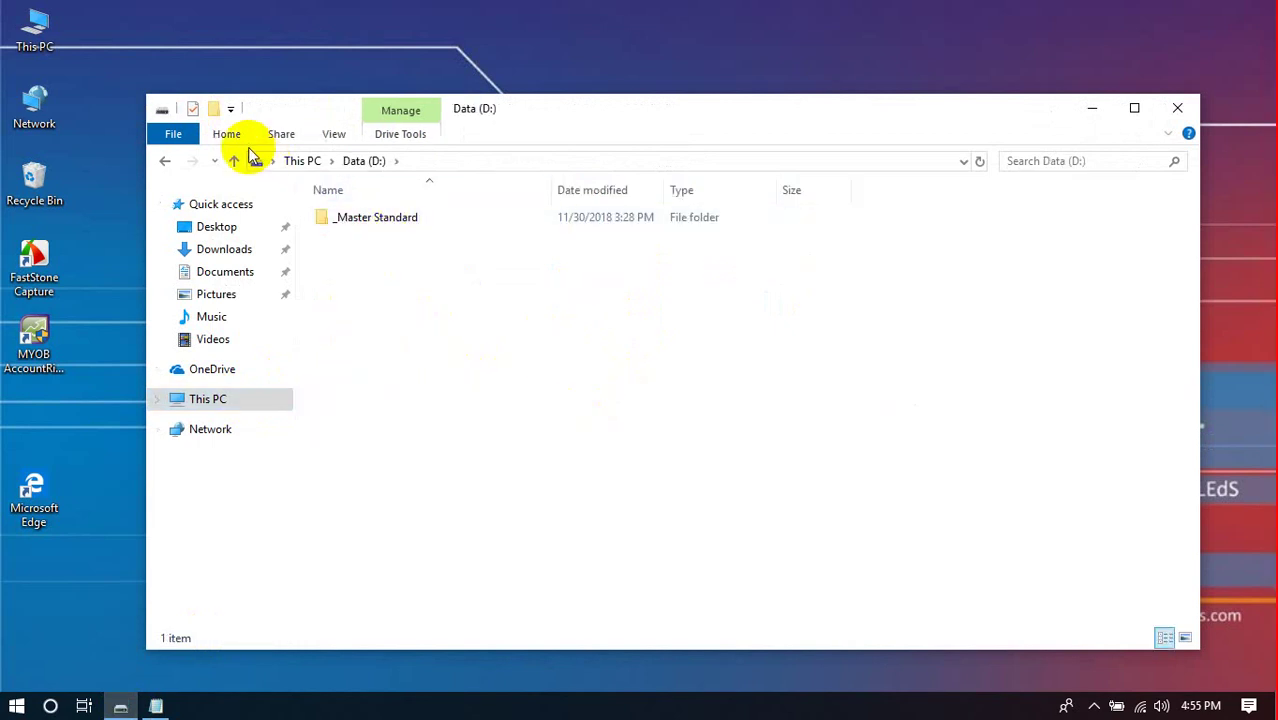
click(215, 112)
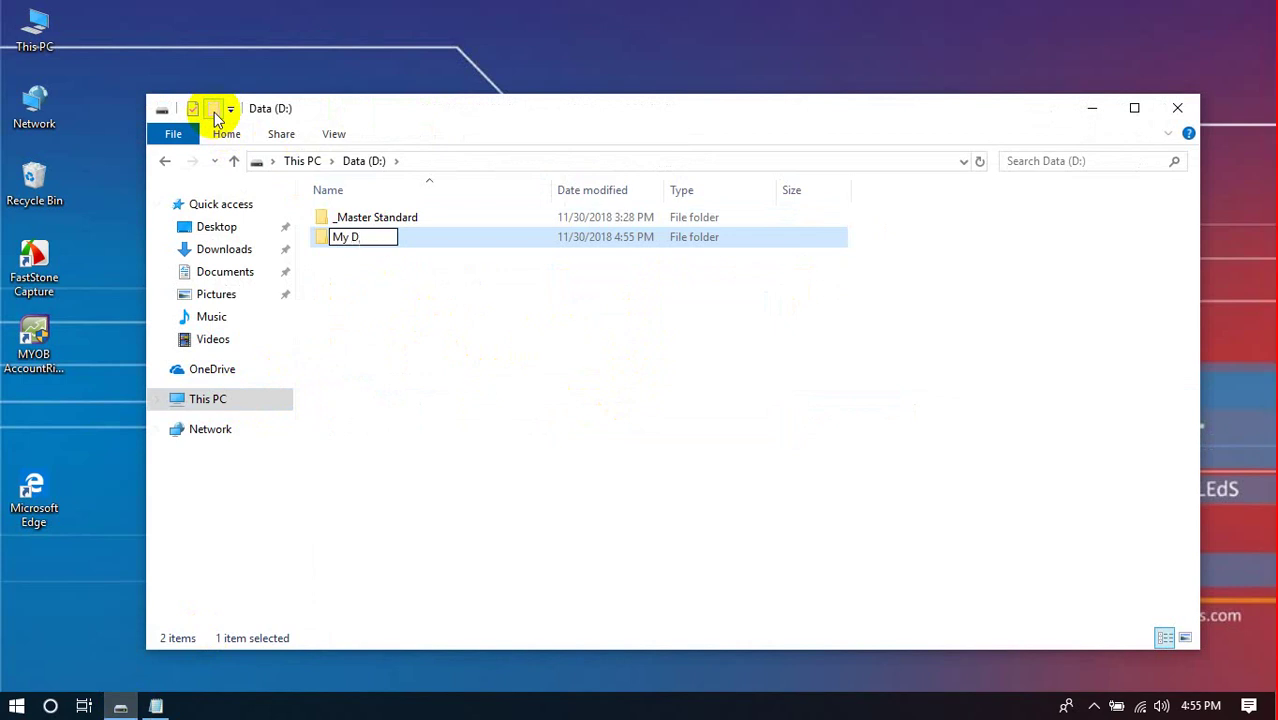
key(Return)
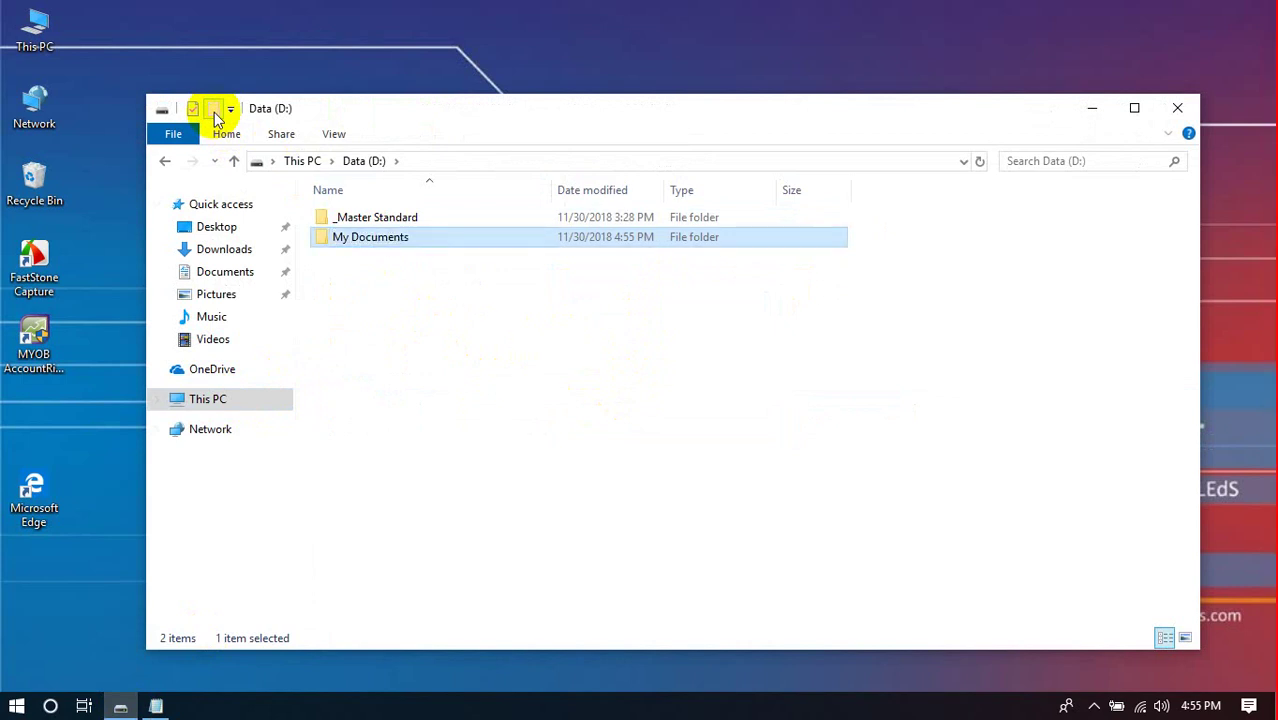
Create a folder named Downloads inside the My Documents folder.
key(Return)
click(214, 110)
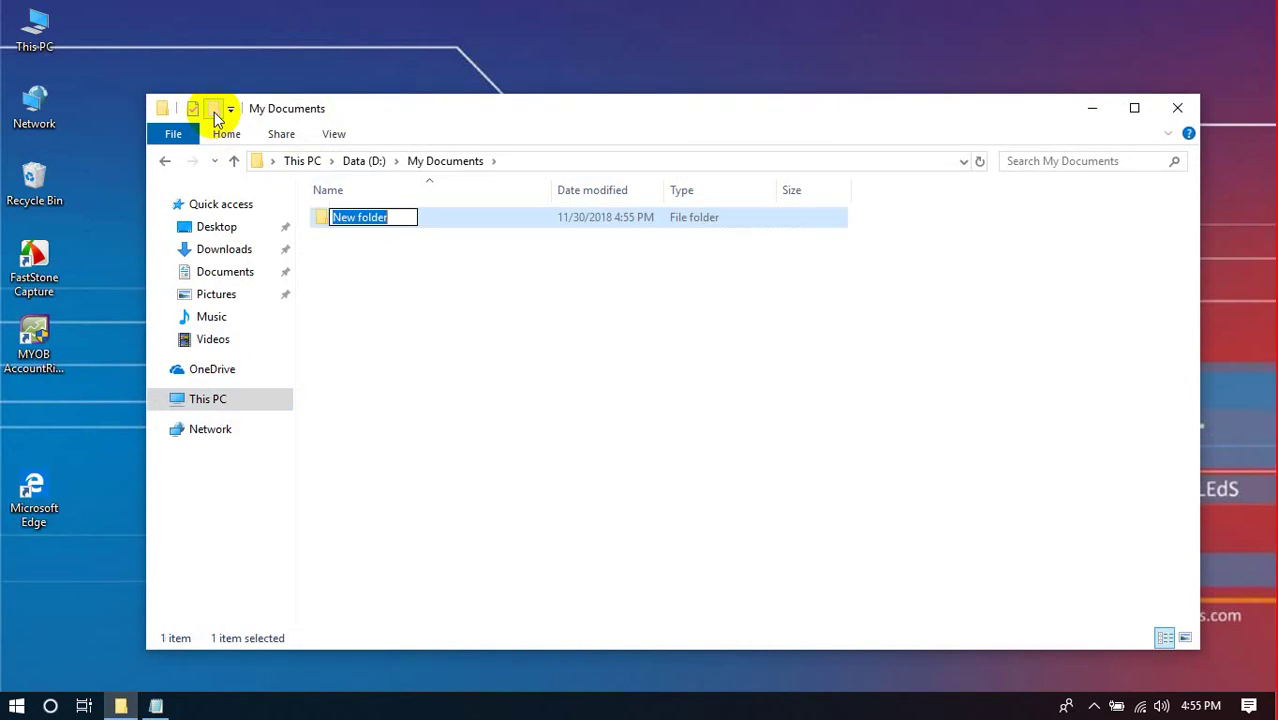
text(Downloads)
key(Return)
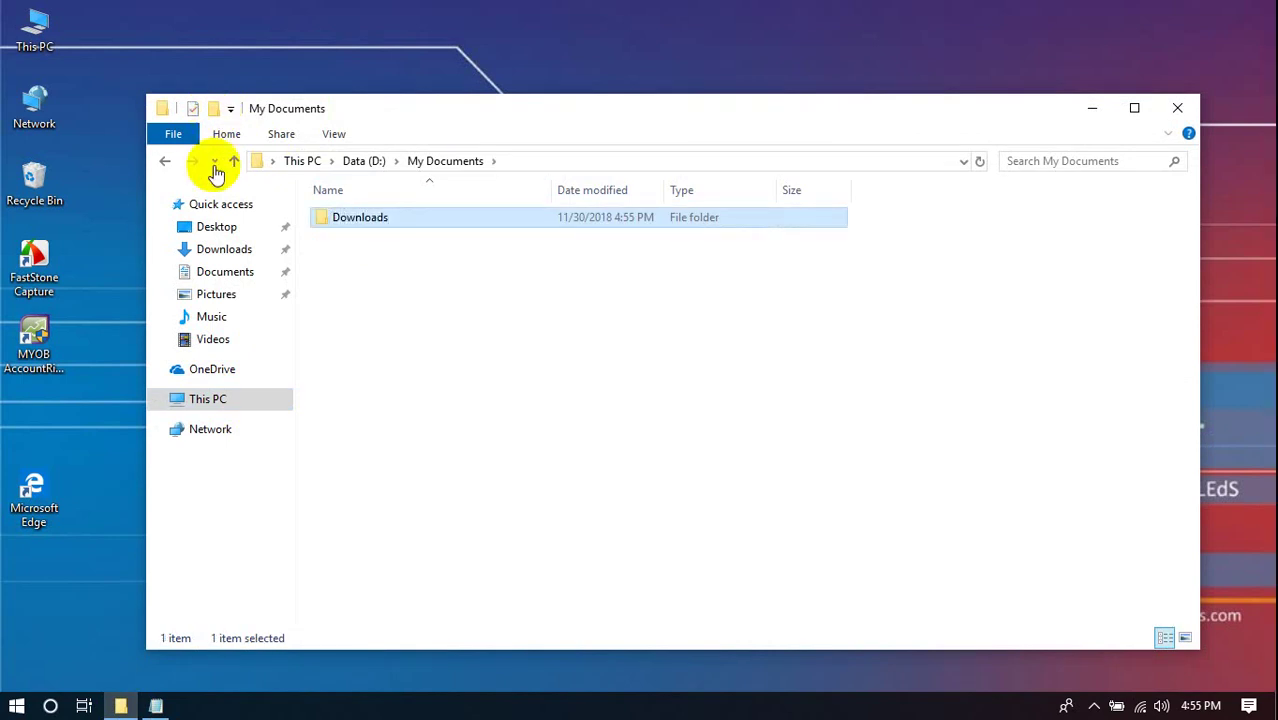
Open the personal user profile folder inside Users on Local Disk (C:).
click(207, 401)
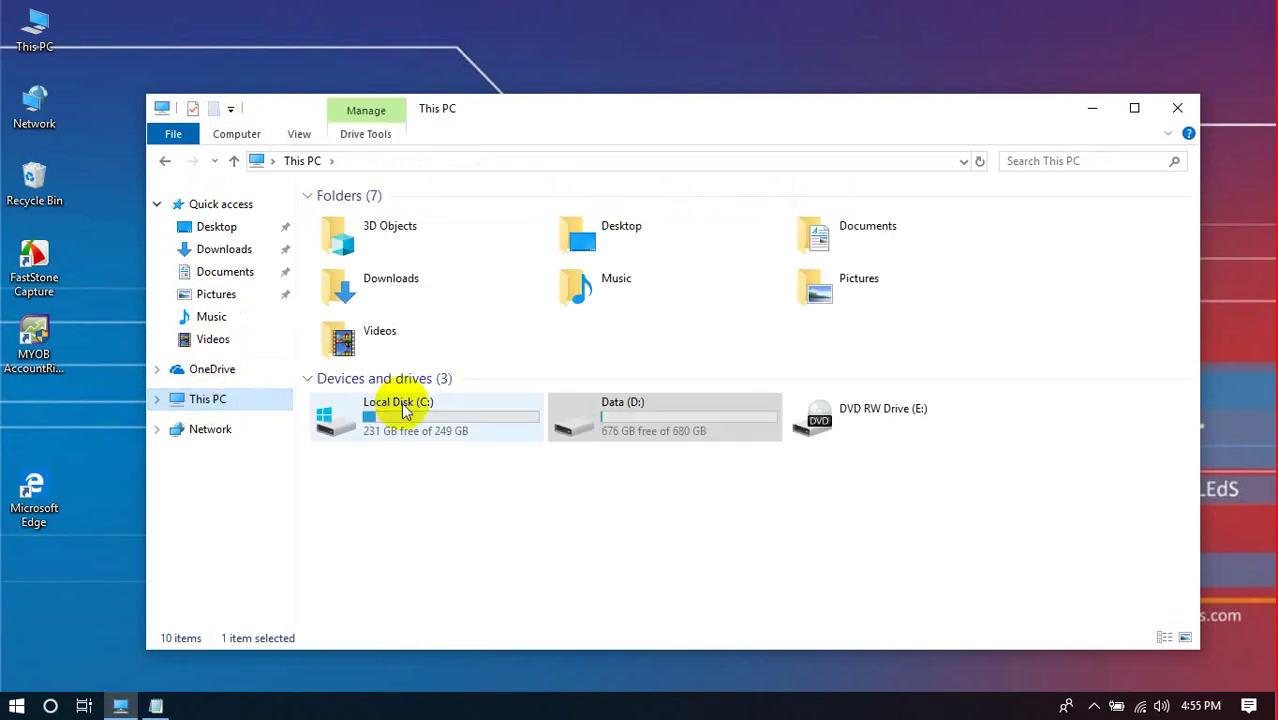
click(405, 410)
double_click(403, 410)
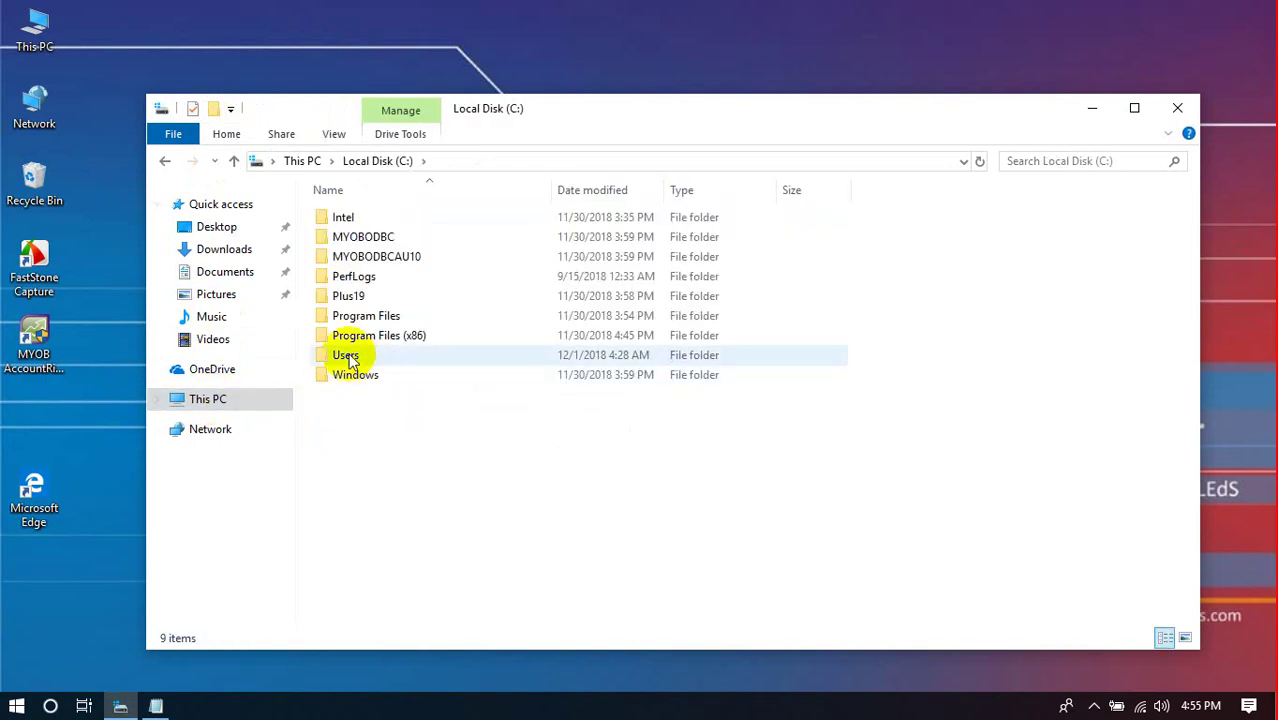
click(349, 358)
double_click(349, 358)
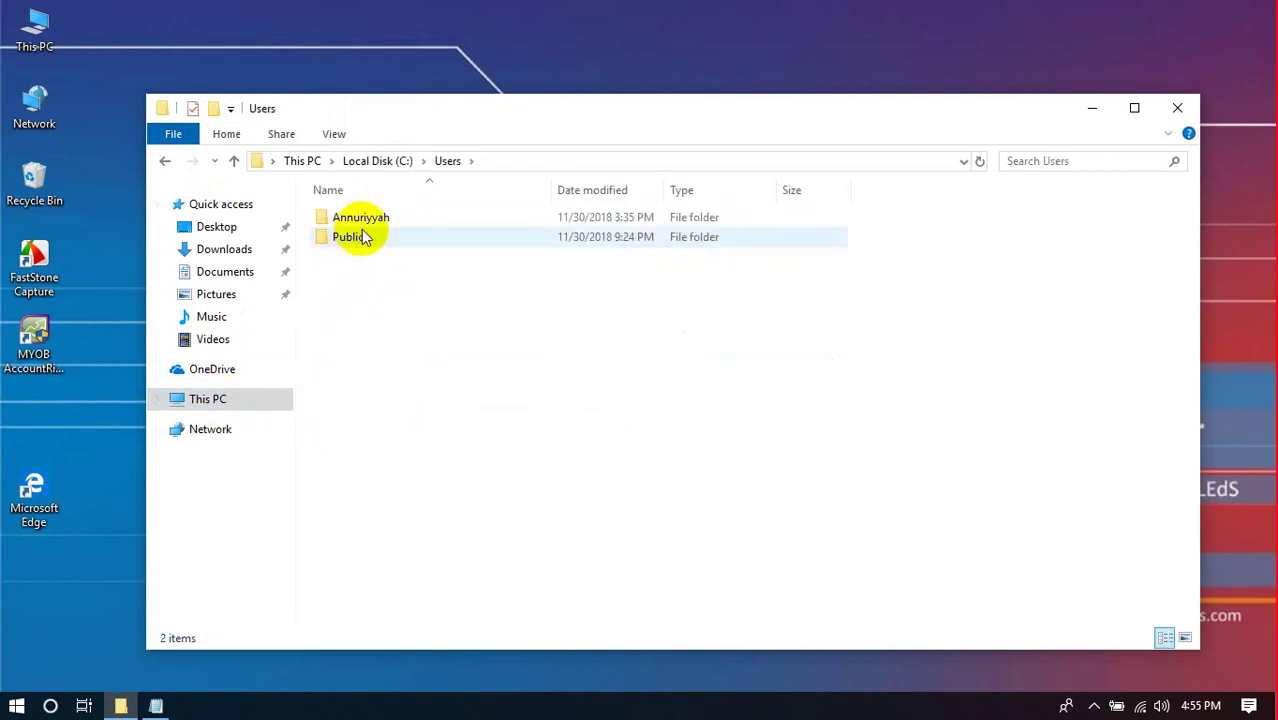
double_click(373, 220)
click(373, 220)
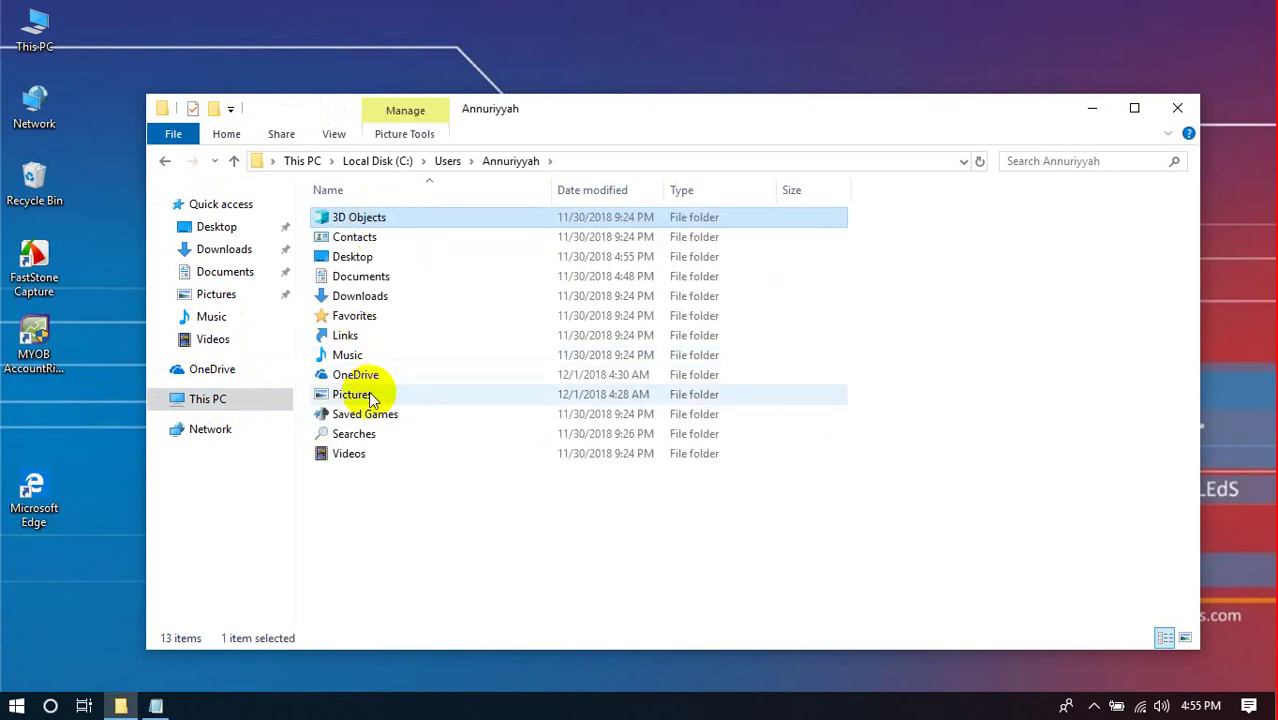
Open the location settings in the Documents folder's properties and start moving it to another target.
click(368, 283)
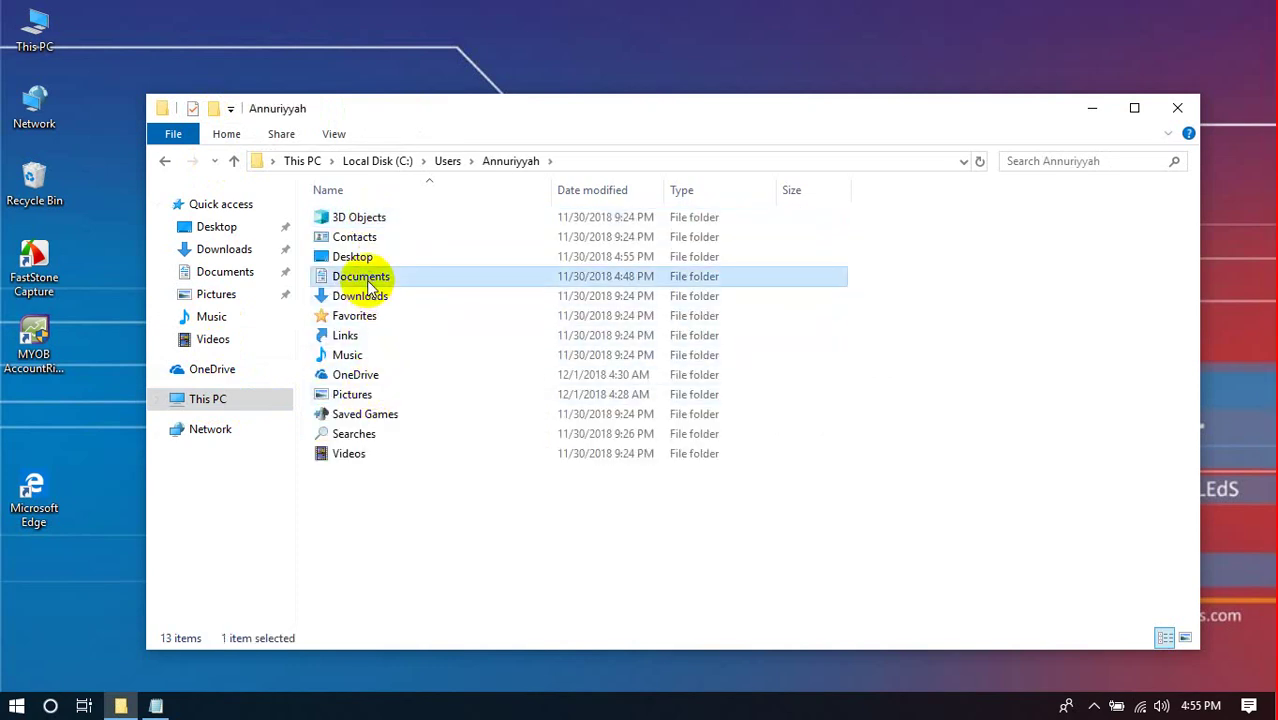
right_click(368, 283)
click(415, 678)
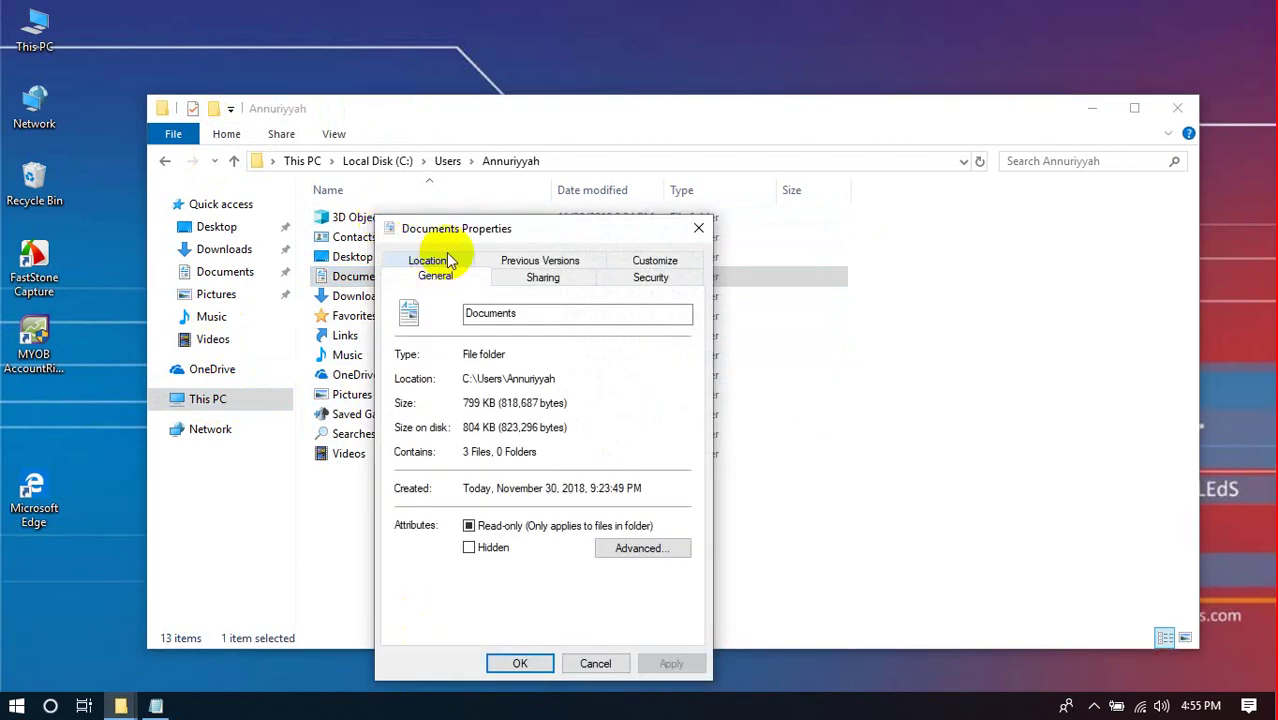
click(449, 260)
click(557, 446)
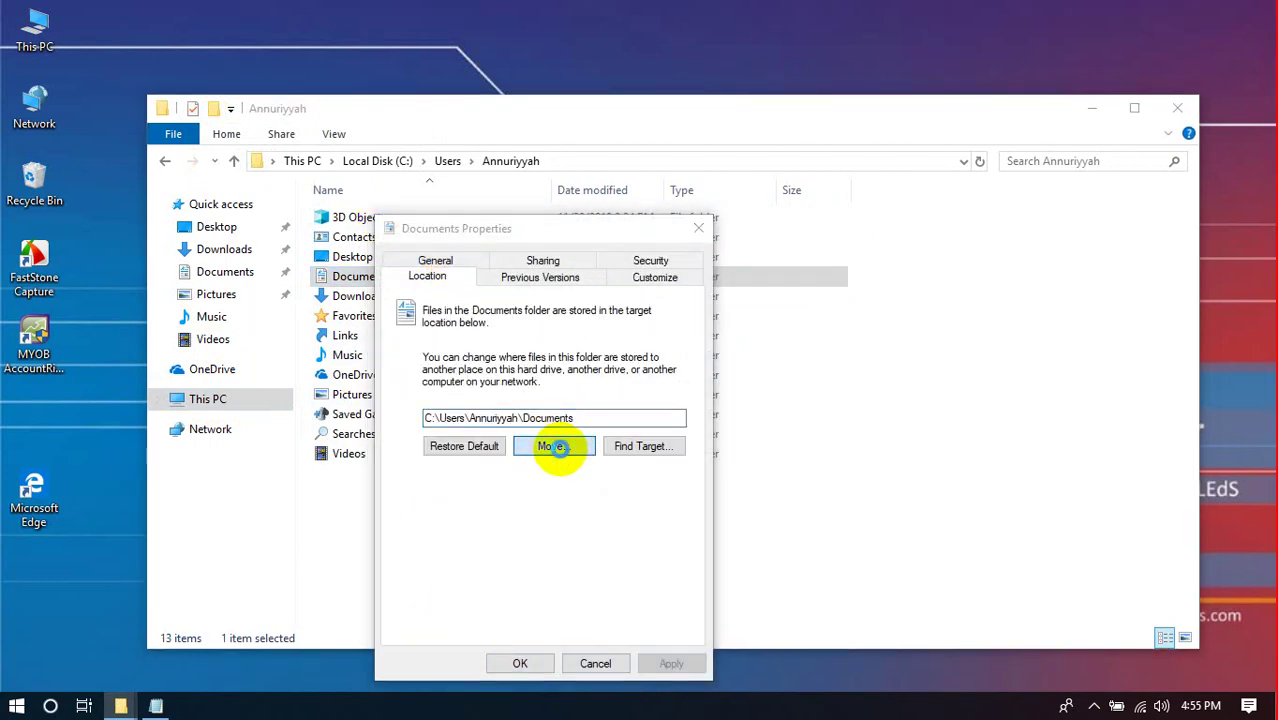
Set the Documents folder's location to the My Documents folder on Data (D:) and confirm the move.
click(617, 449)
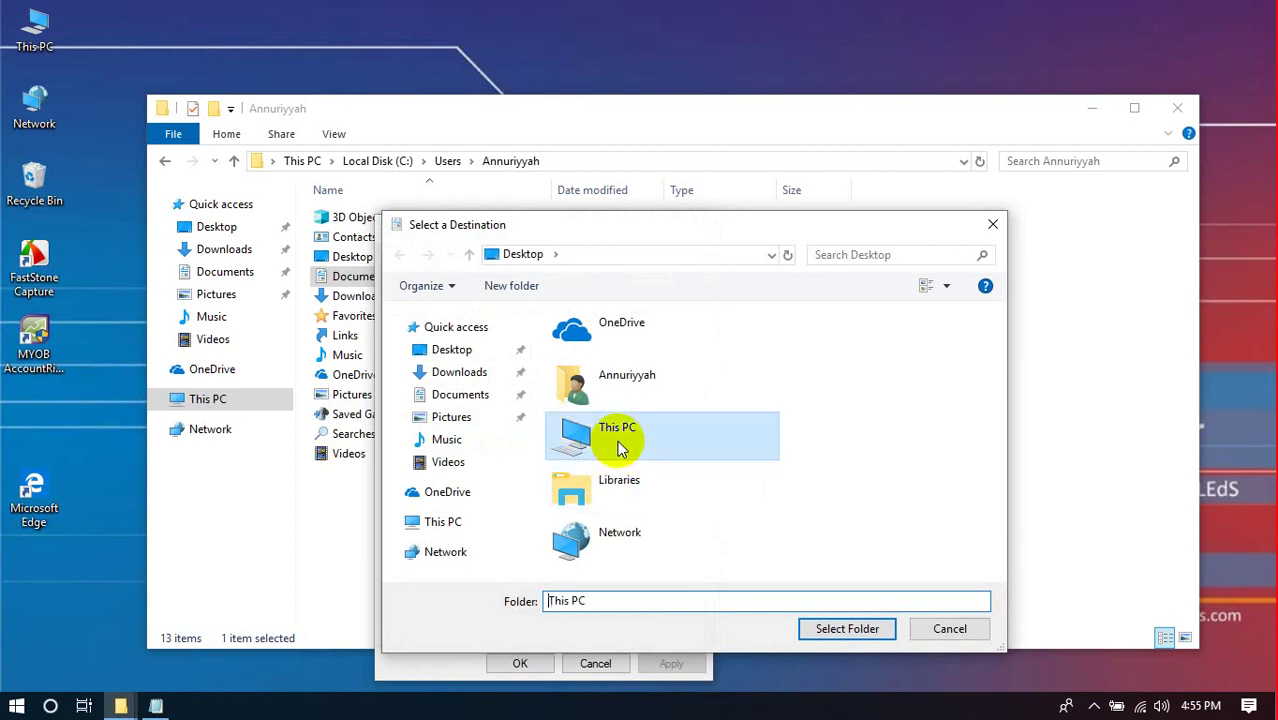
double_click(617, 449)
click(647, 507)
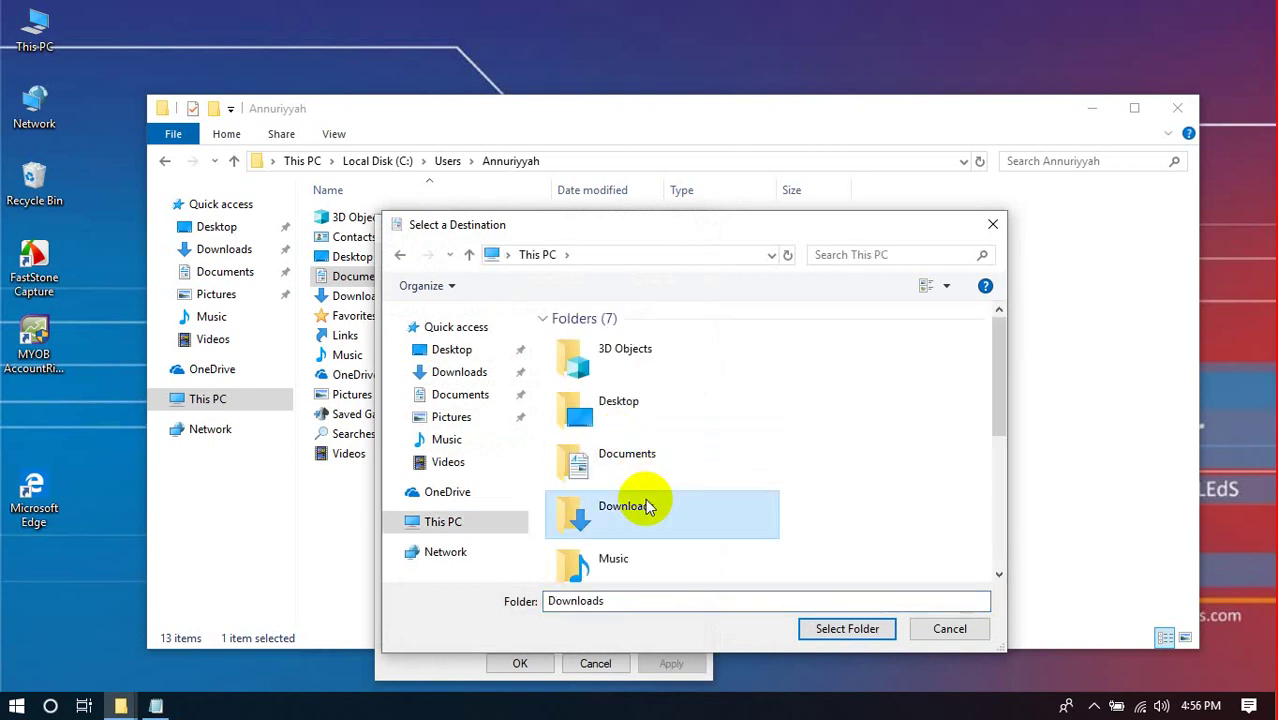
key(Down)
key(Down)
key(Down)
key(Down)
key(Down)
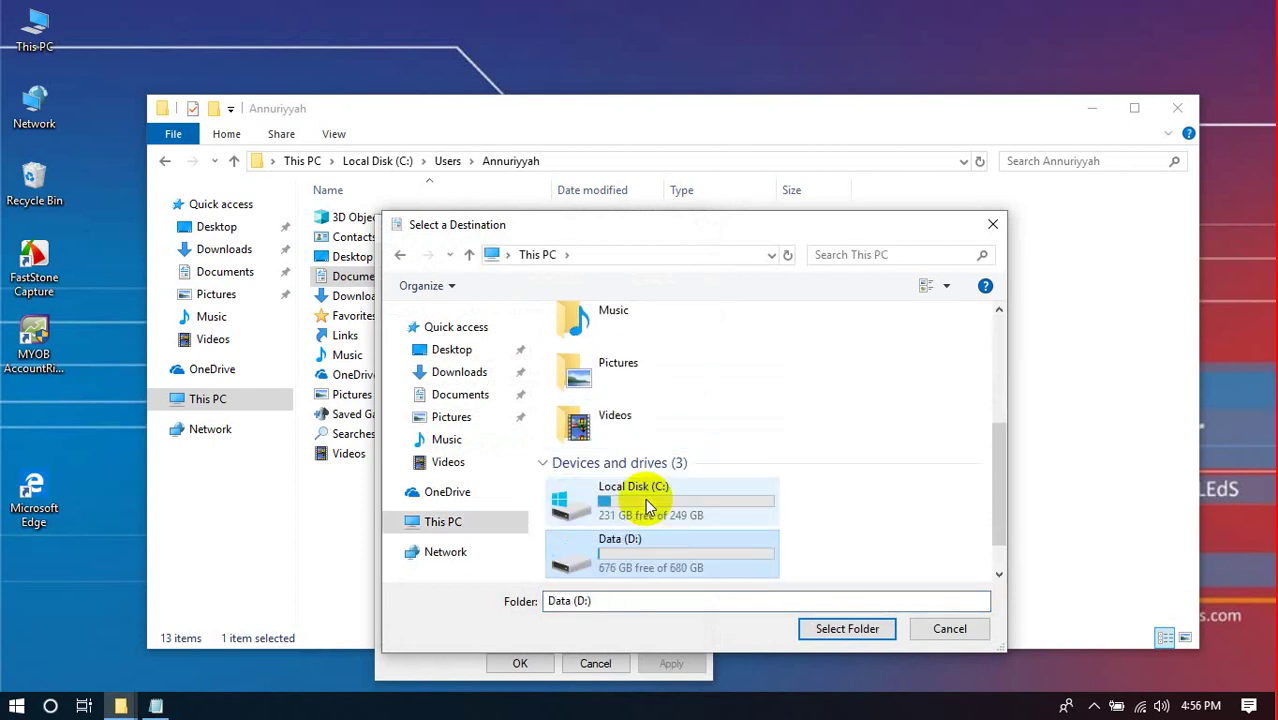
key(Return)
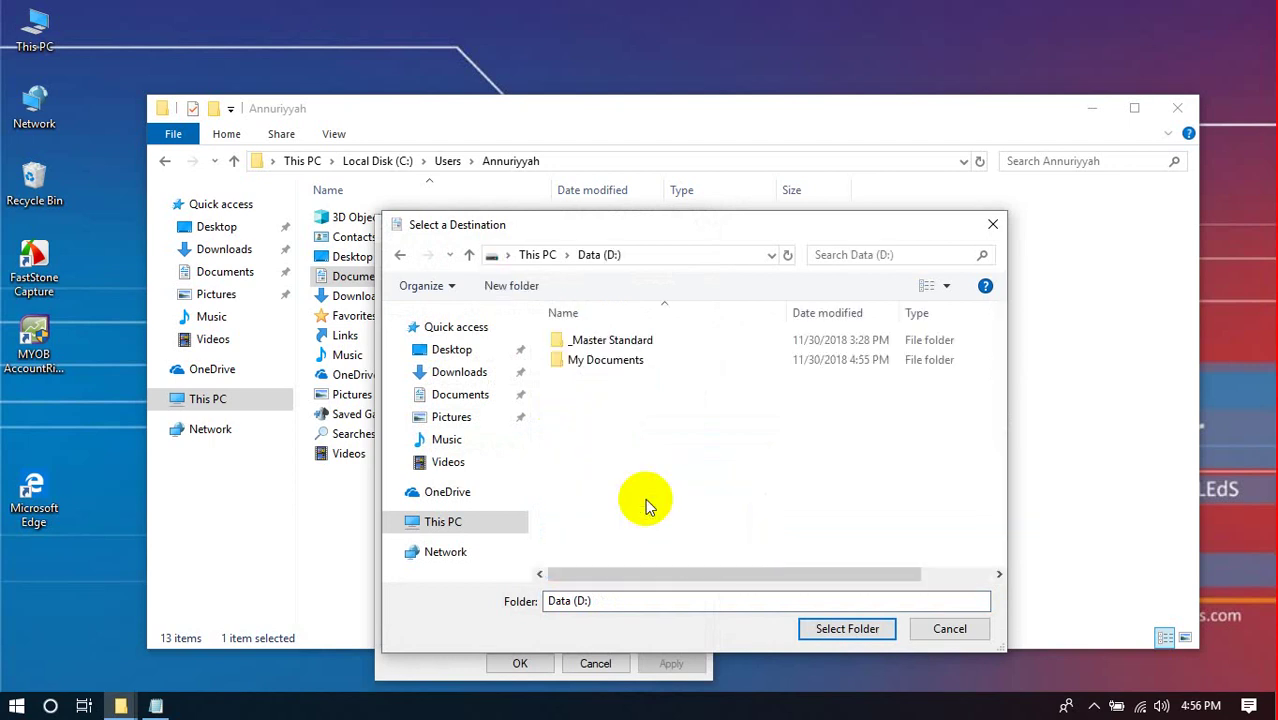
double_click(605, 362)
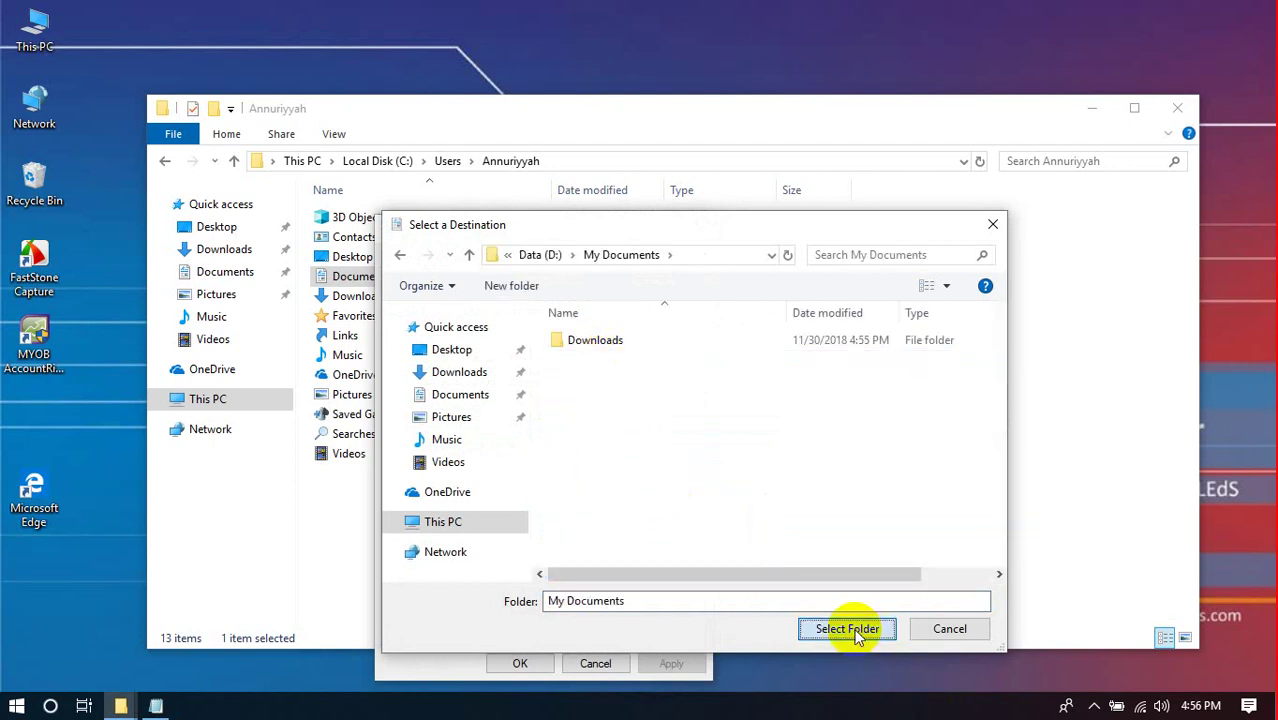
click(857, 637)
click(519, 663)
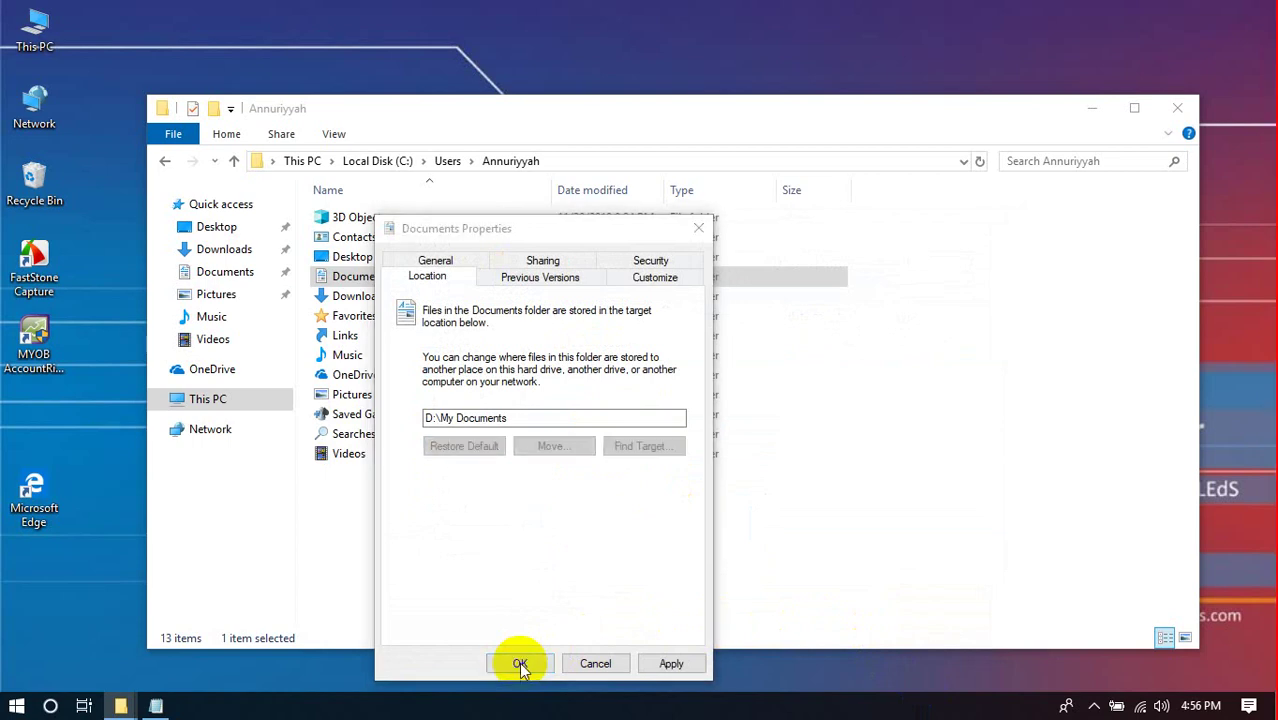
click(702, 392)
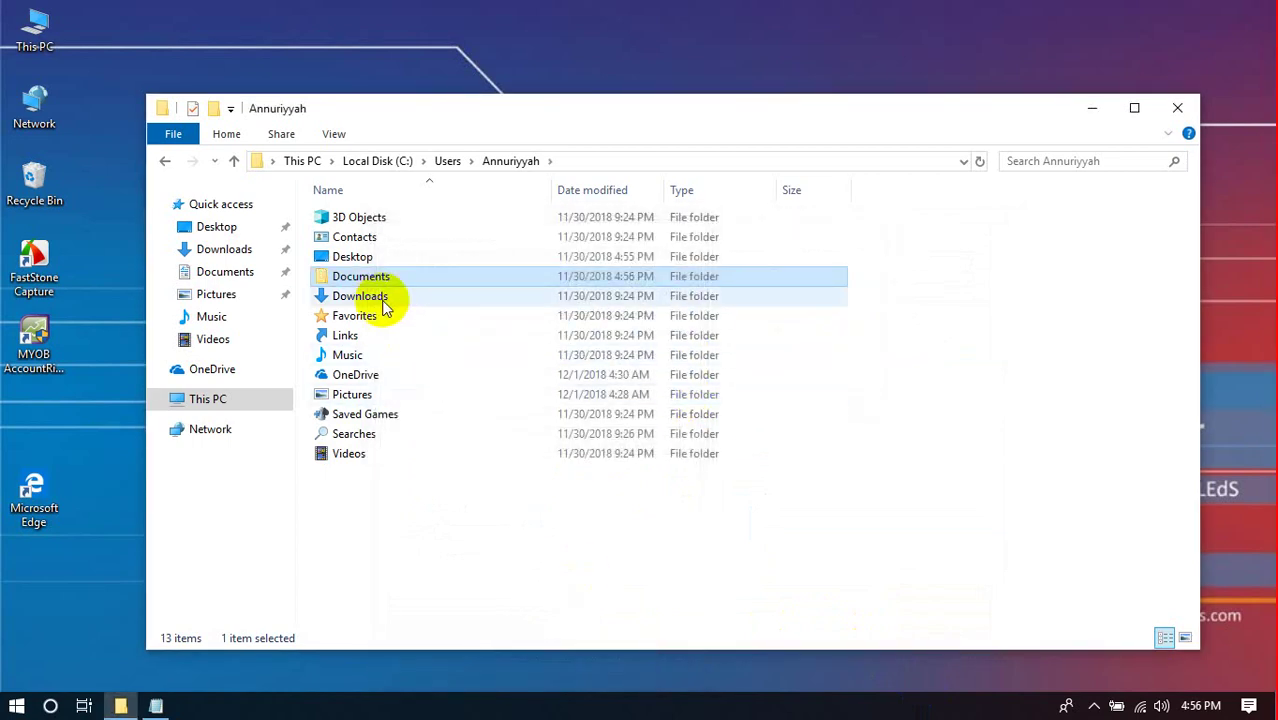
Open the location settings in the Downloads folder's properties and start moving it to another target.
click(366, 297)
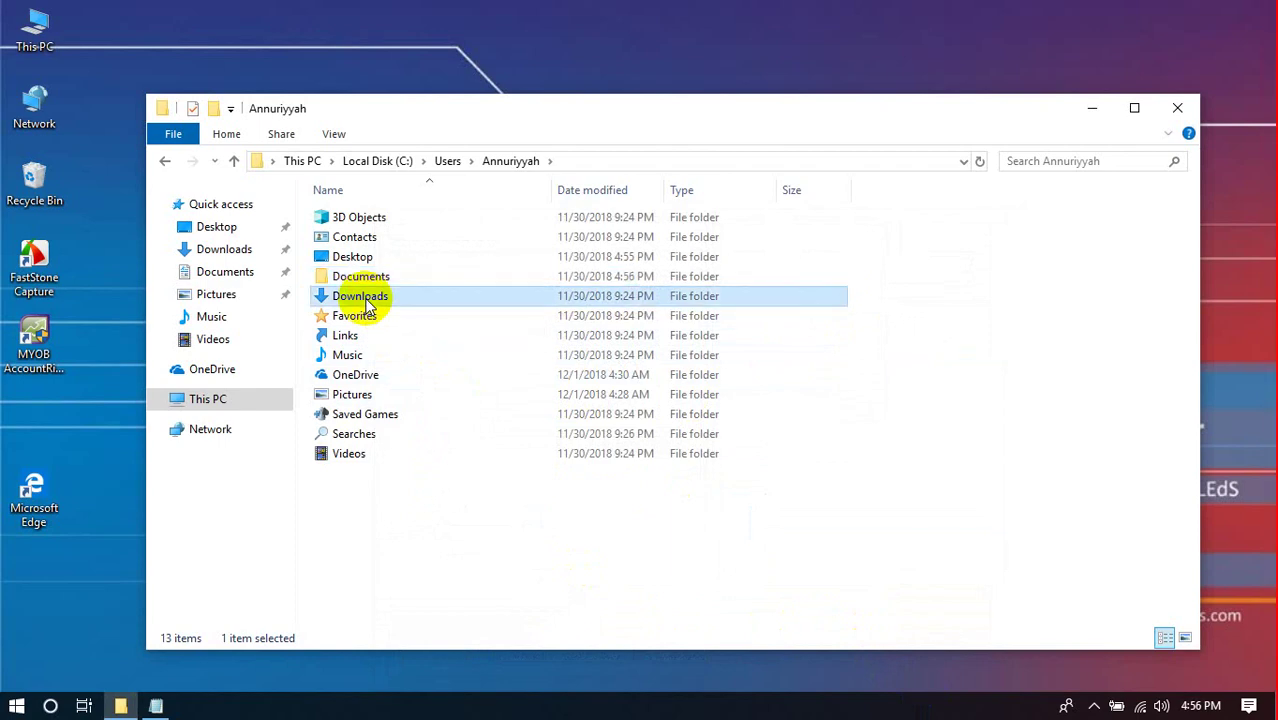
right_click(368, 305)
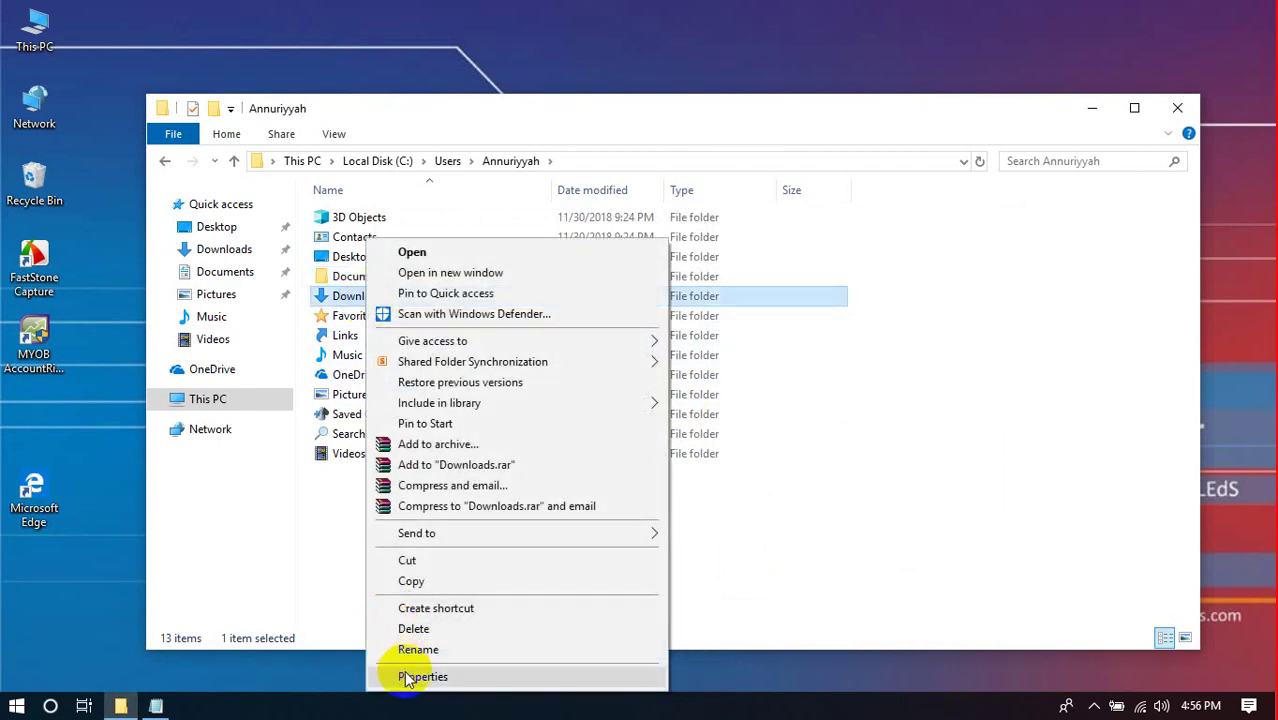
click(420, 677)
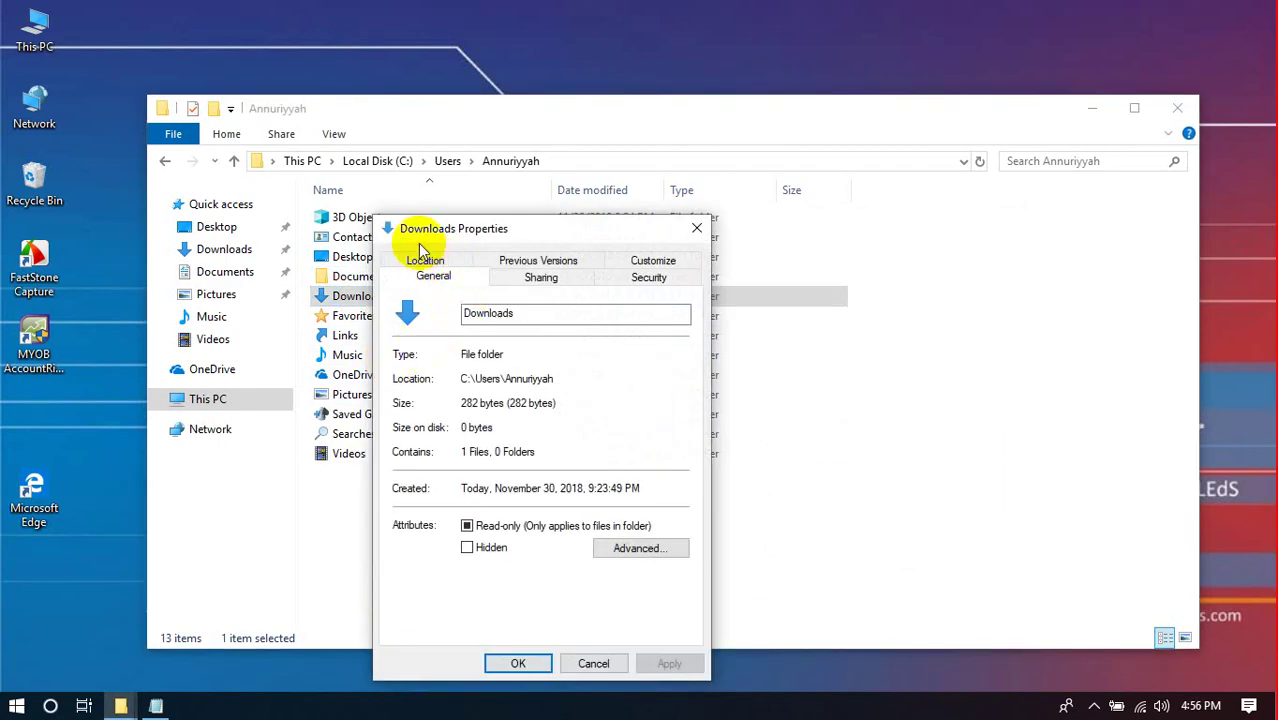
click(424, 259)
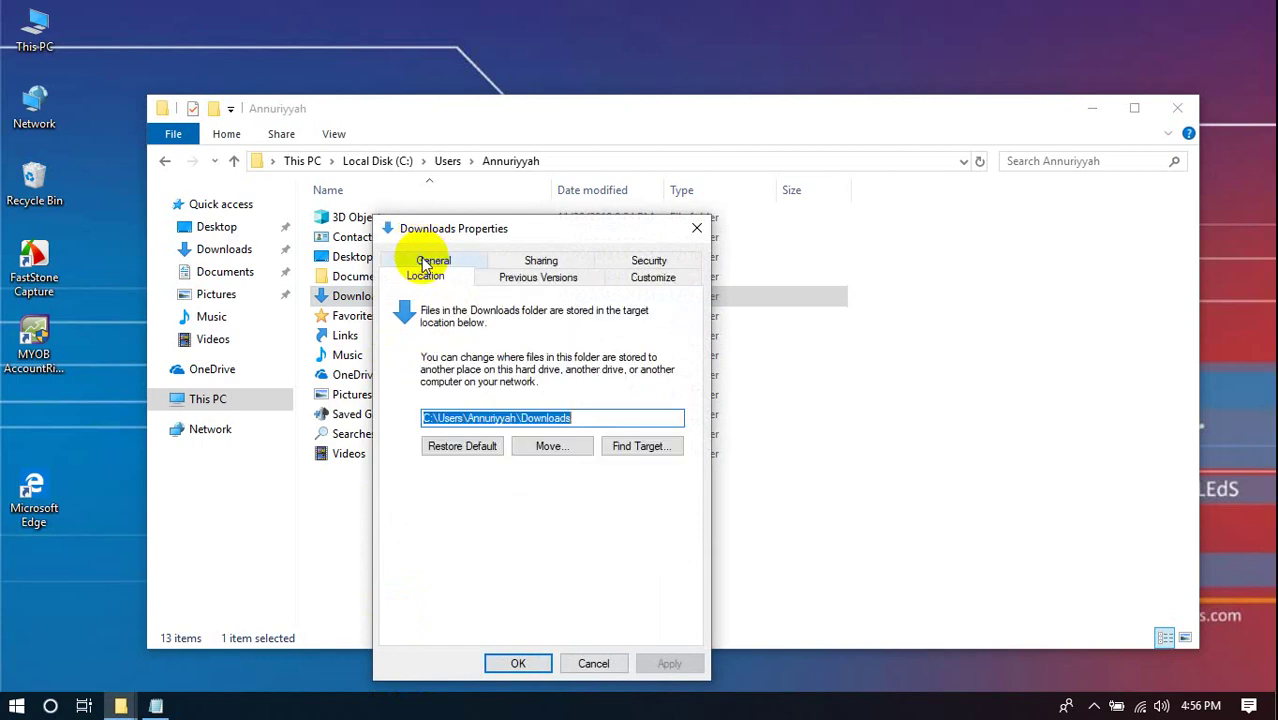
click(540, 445)
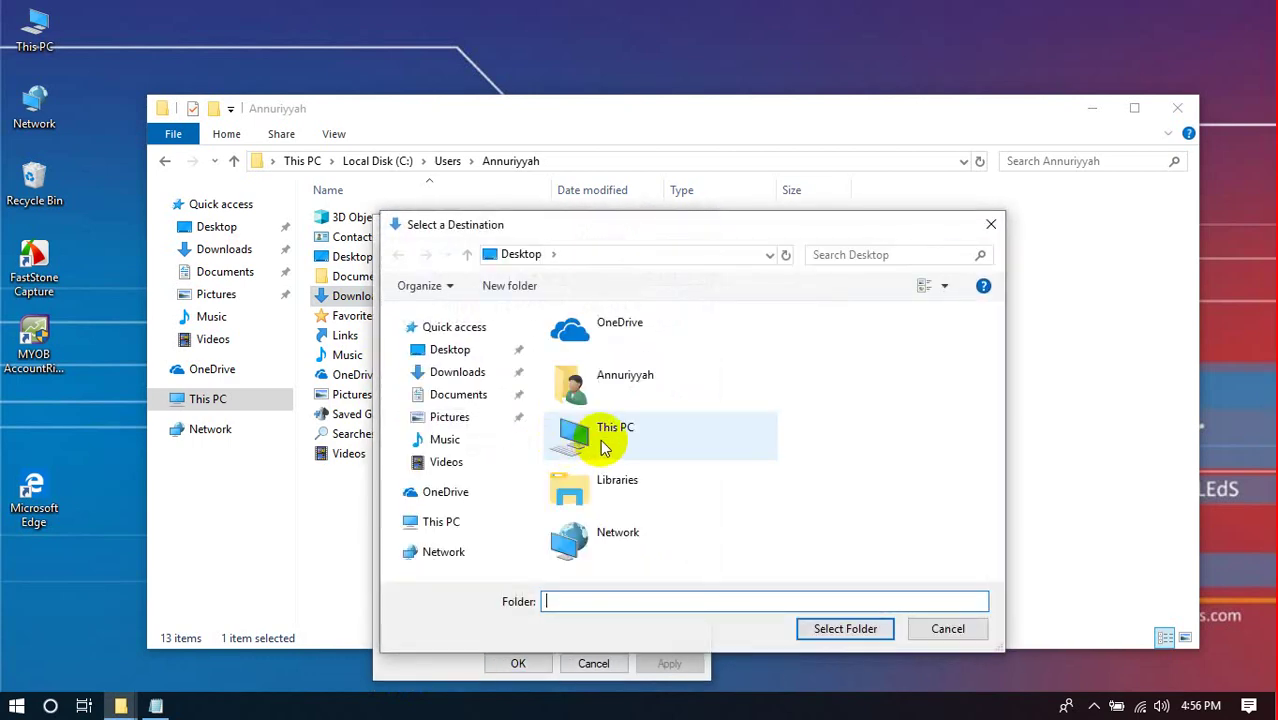
Set the Downloads folder's location to D:\My Documents\Downloads and confirm the move.
double_click(612, 440)
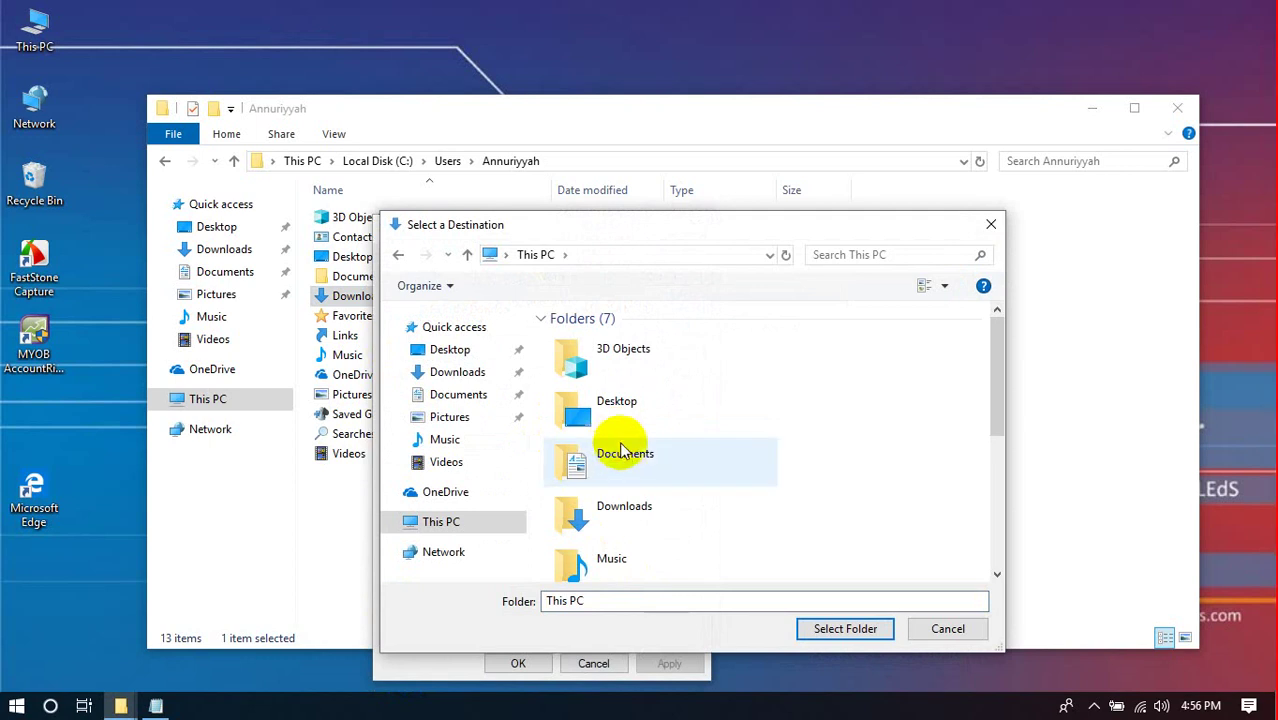
click(620, 450)
key(Down)
key(Down)
key(Down)
key(Down)
key(Down)
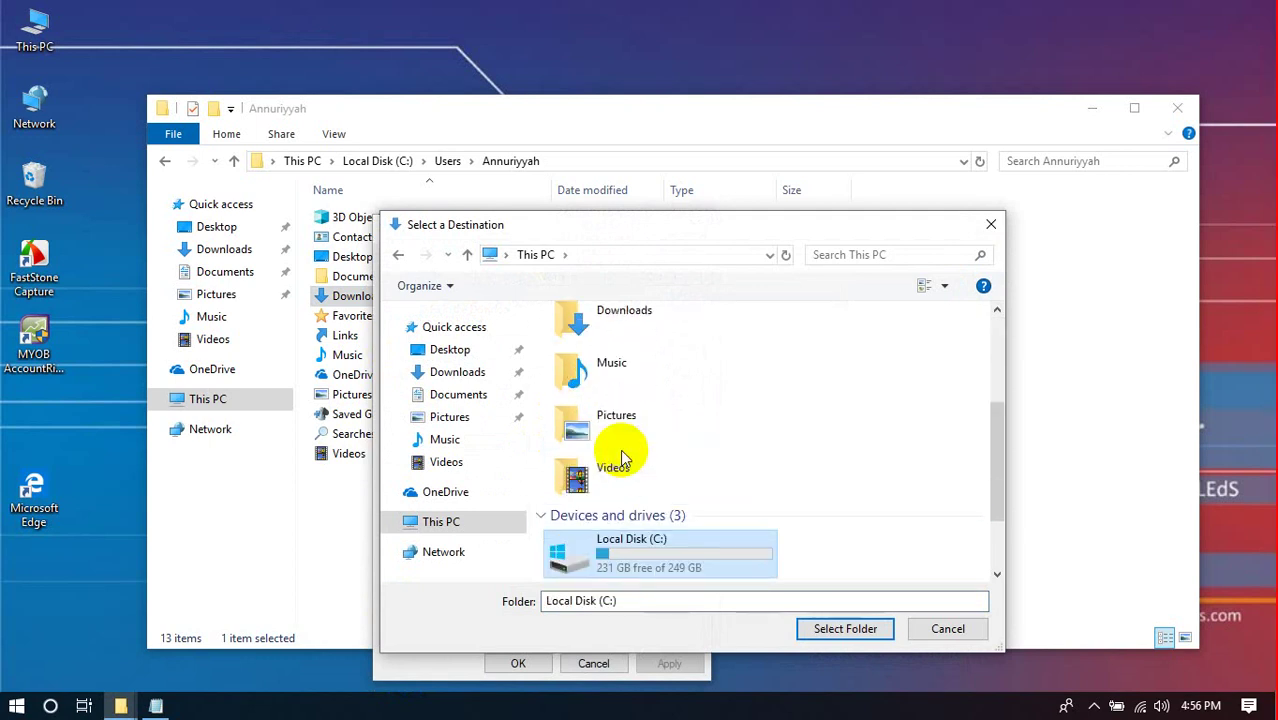
key(Down)
key(Return)
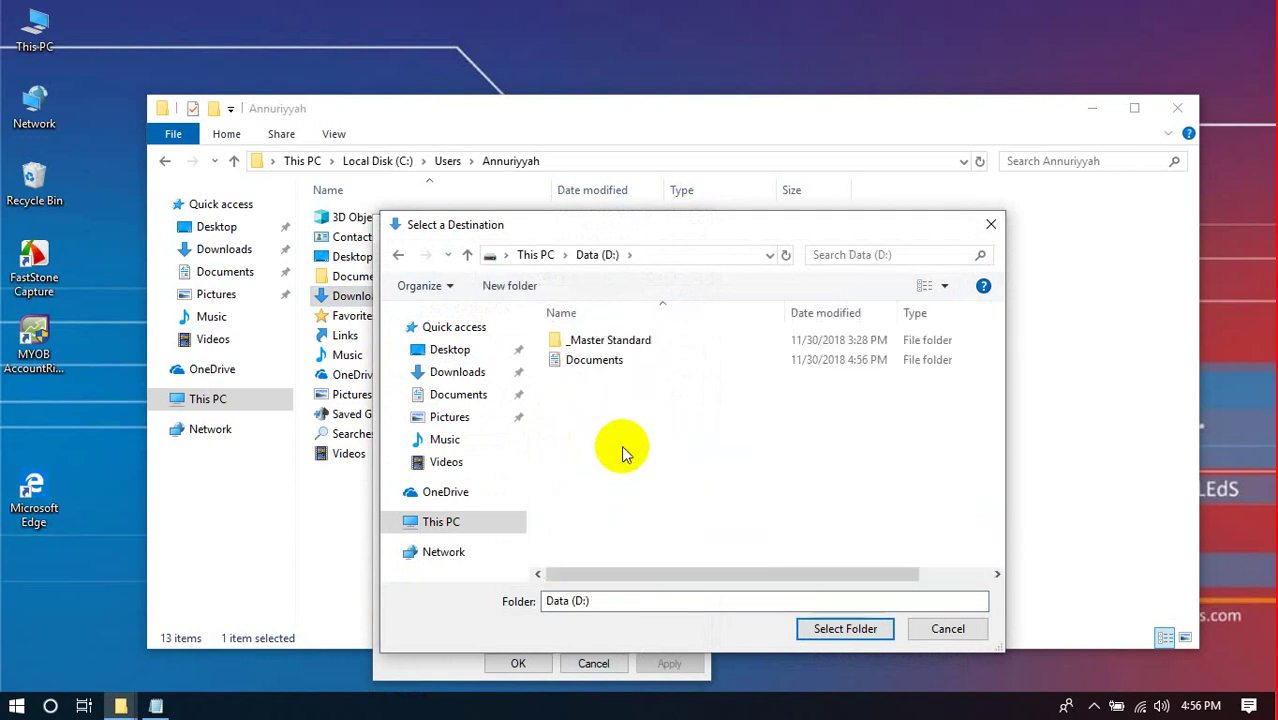
double_click(605, 362)
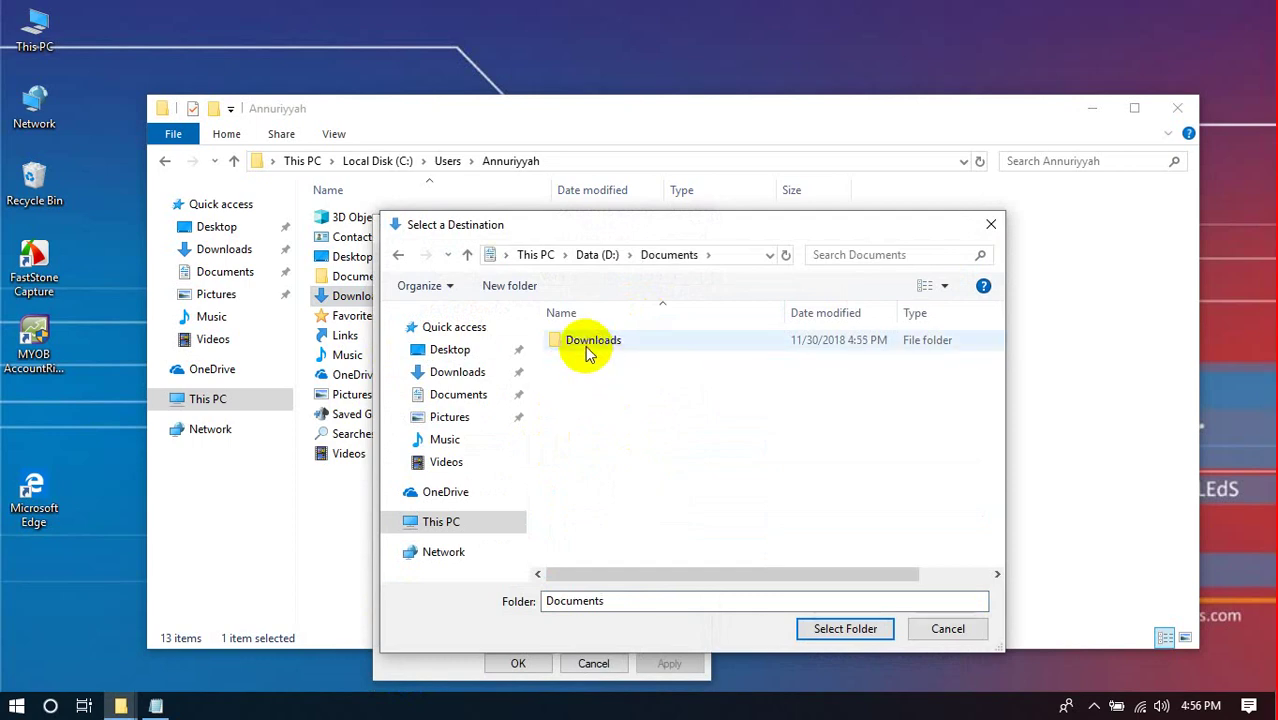
double_click(588, 346)
click(838, 629)
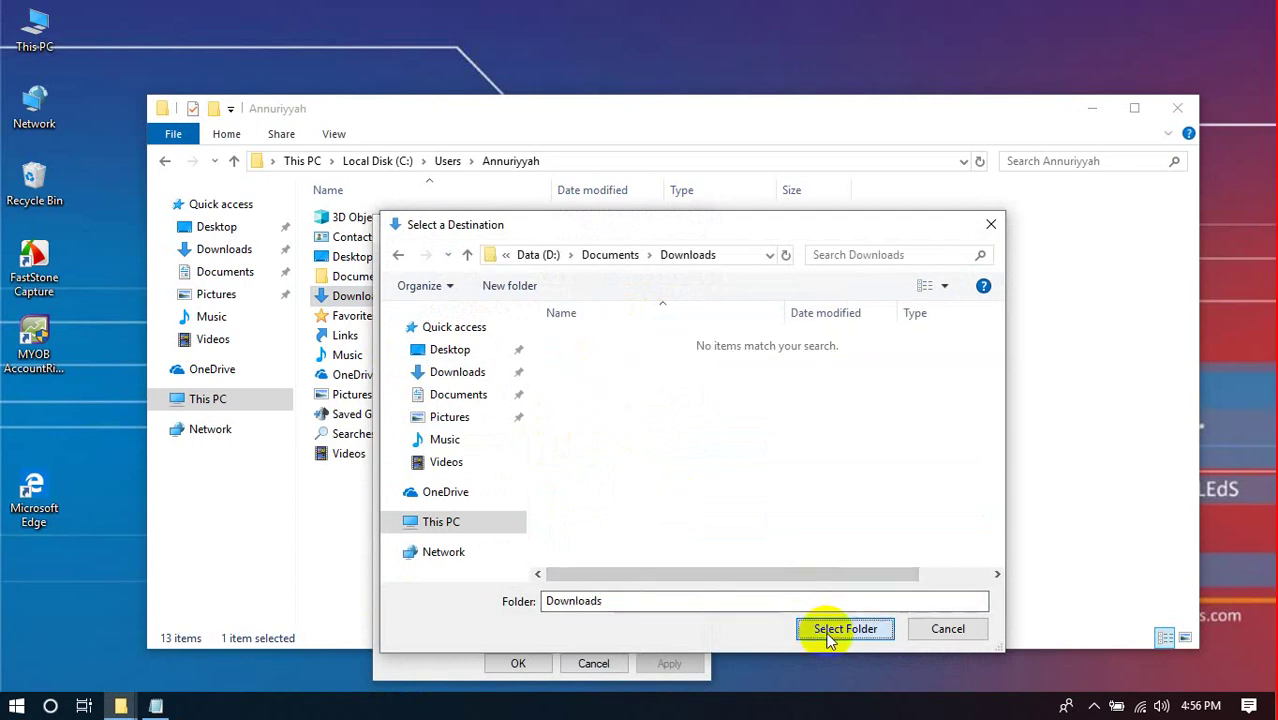
click(506, 664)
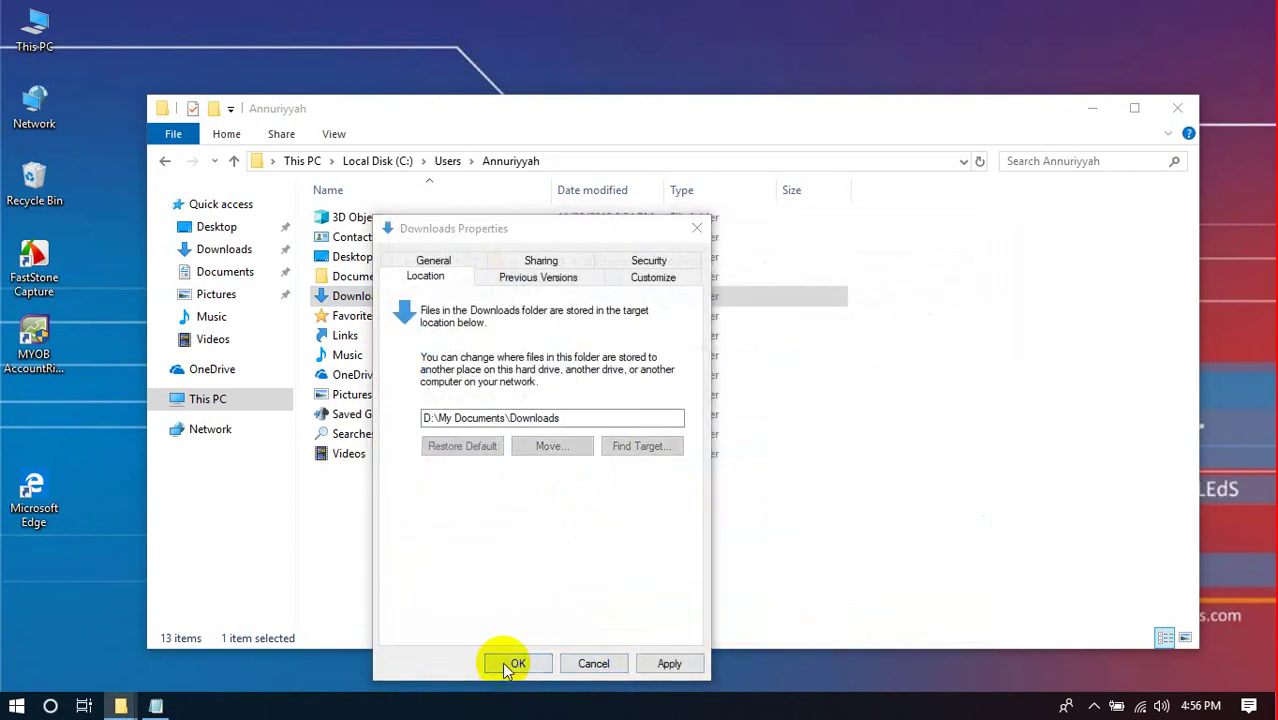
click(702, 391)
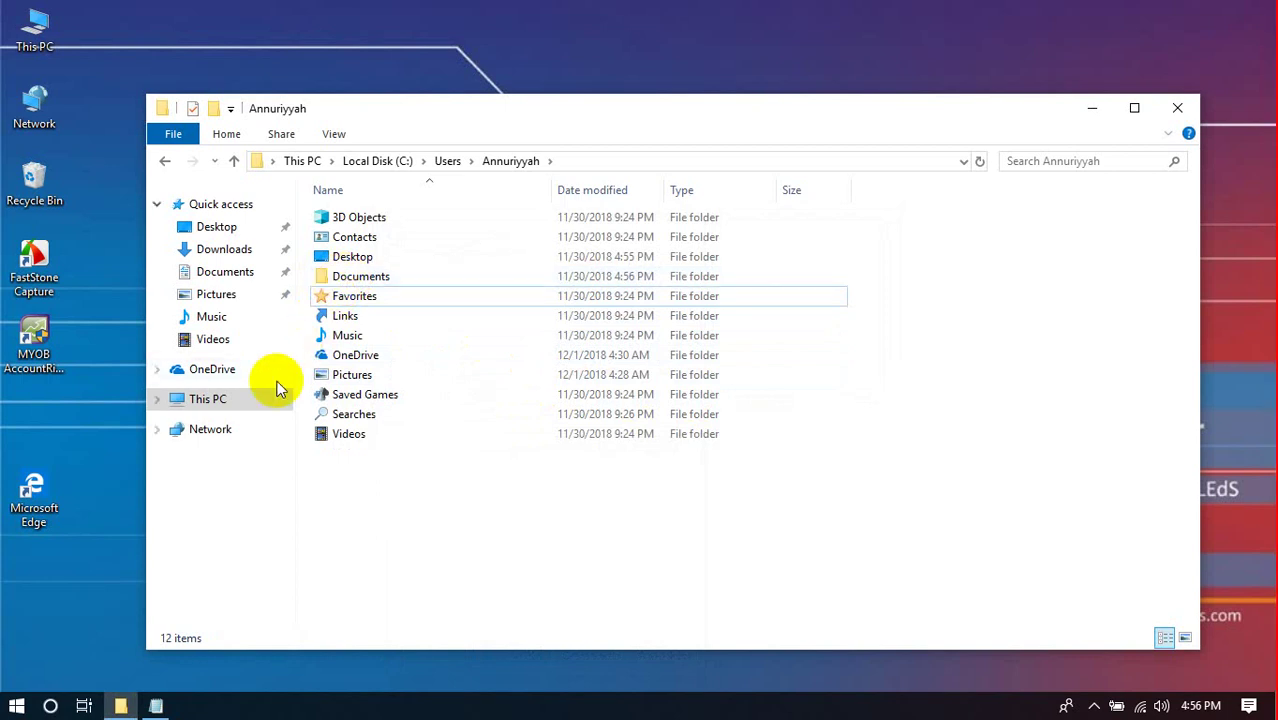
Return to This PC, then switch to the Notepad checklist and add the line "10. jam dan tanggal".
click(230, 398)
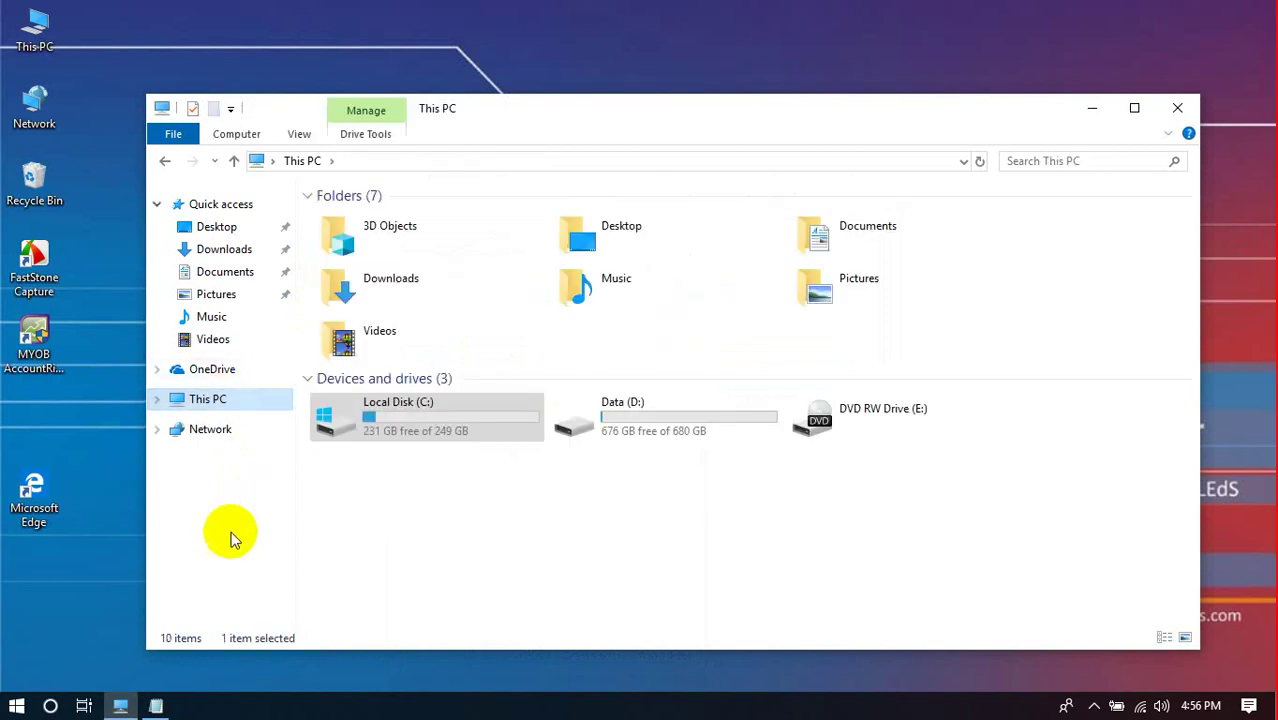
click(157, 707)
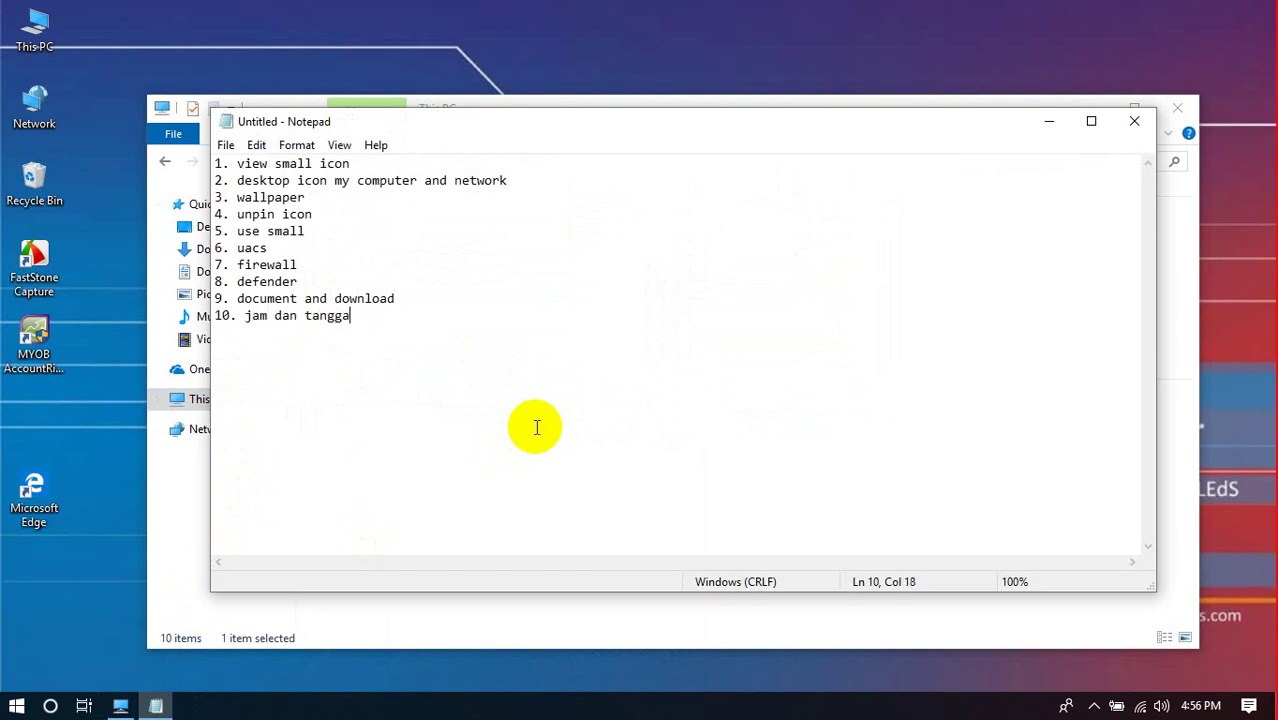
Run "control" to open Control Panel and open the Date and Time settings under Clock and Region.
key(super+r)
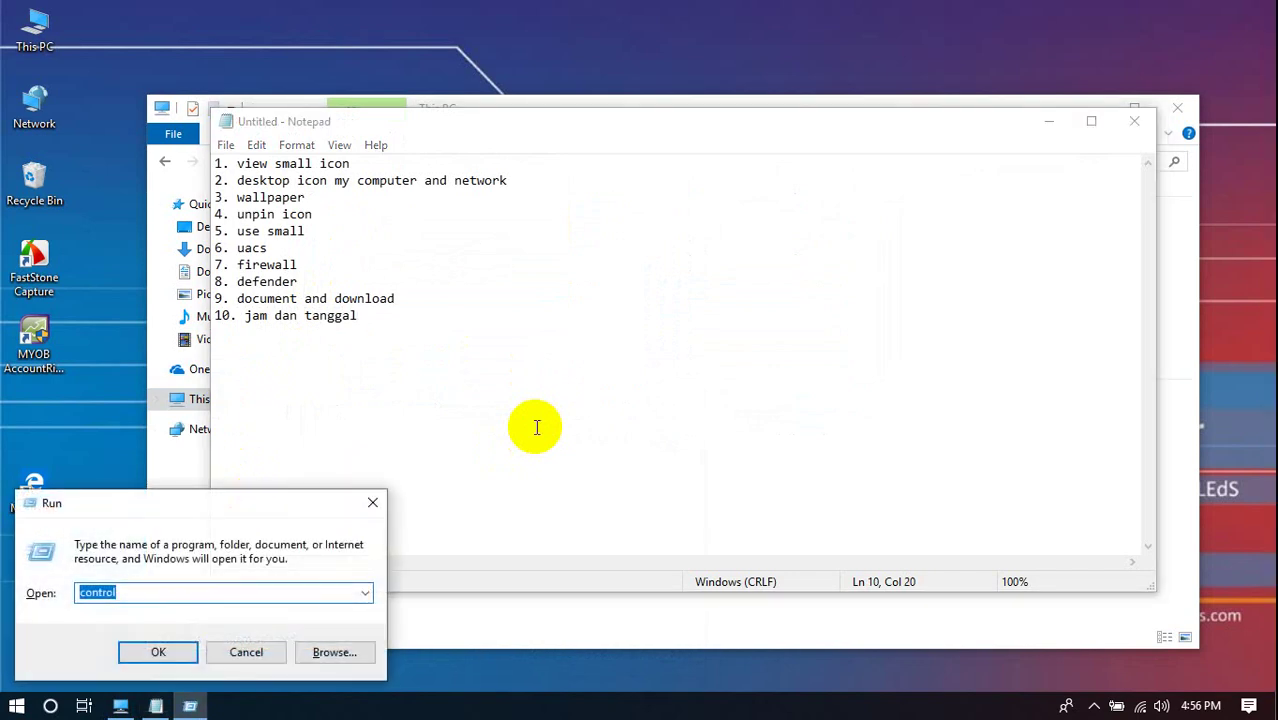
key(Escape)
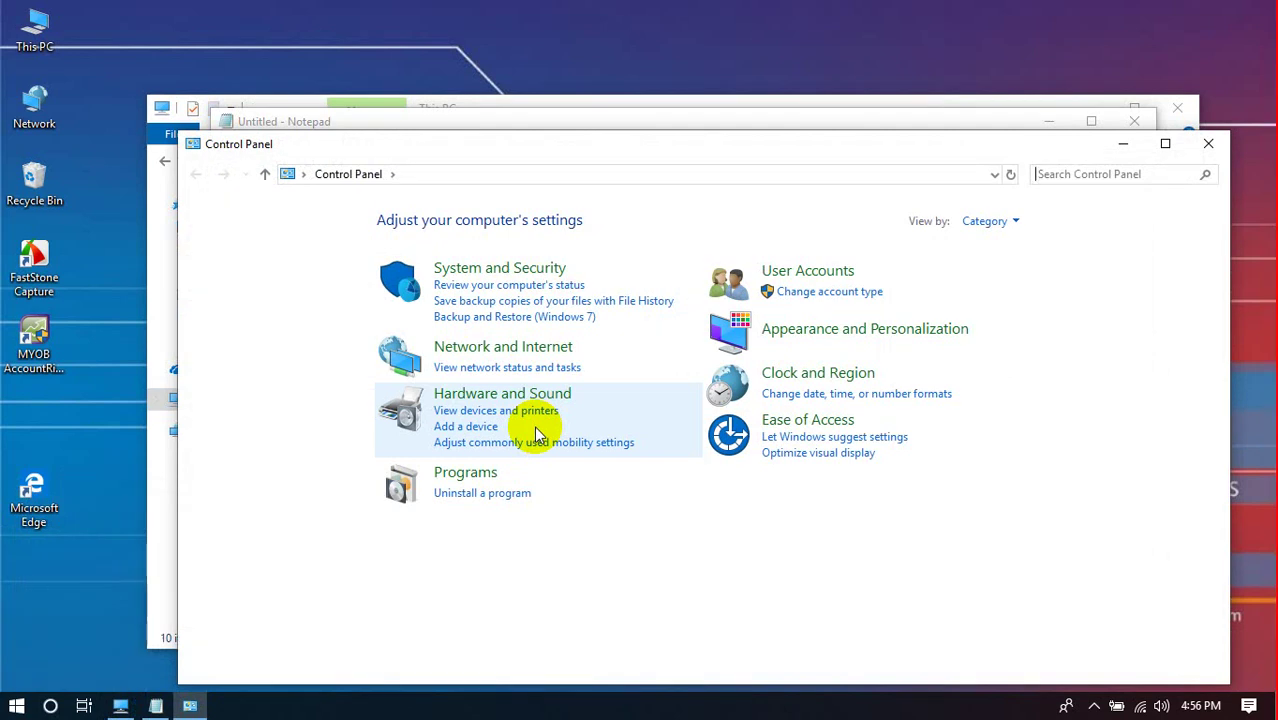
click(812, 378)
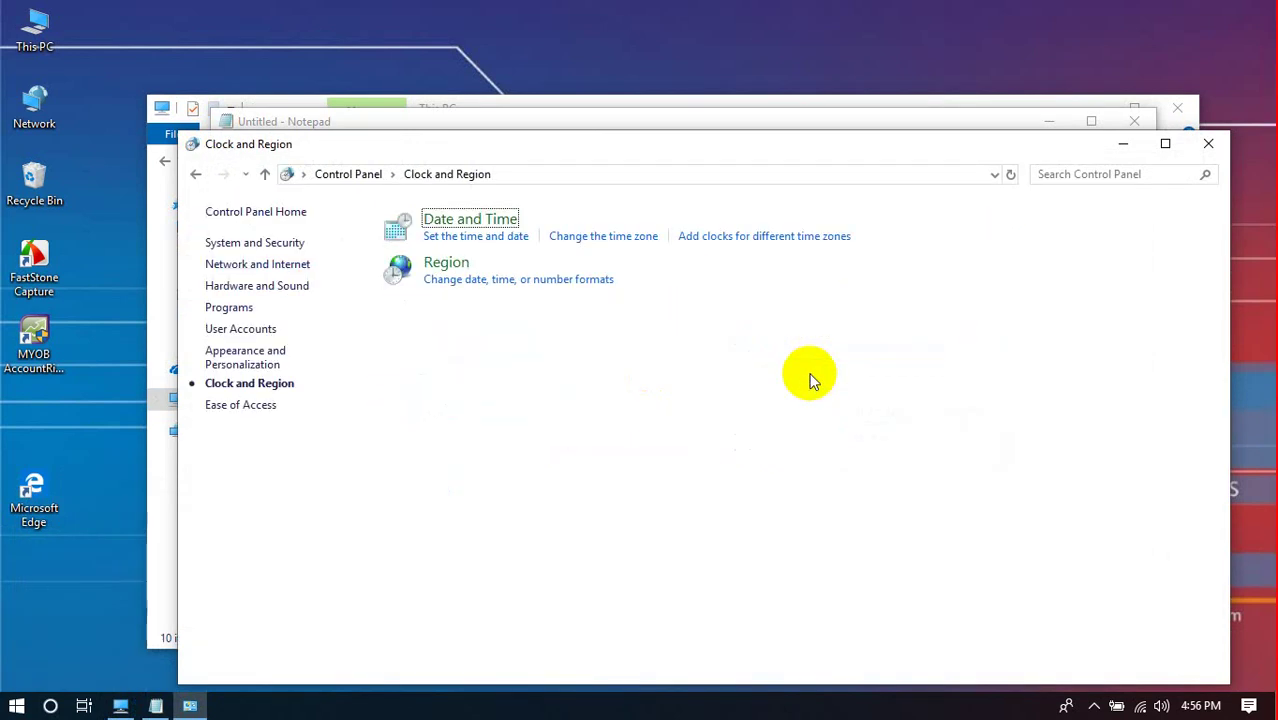
click(493, 222)
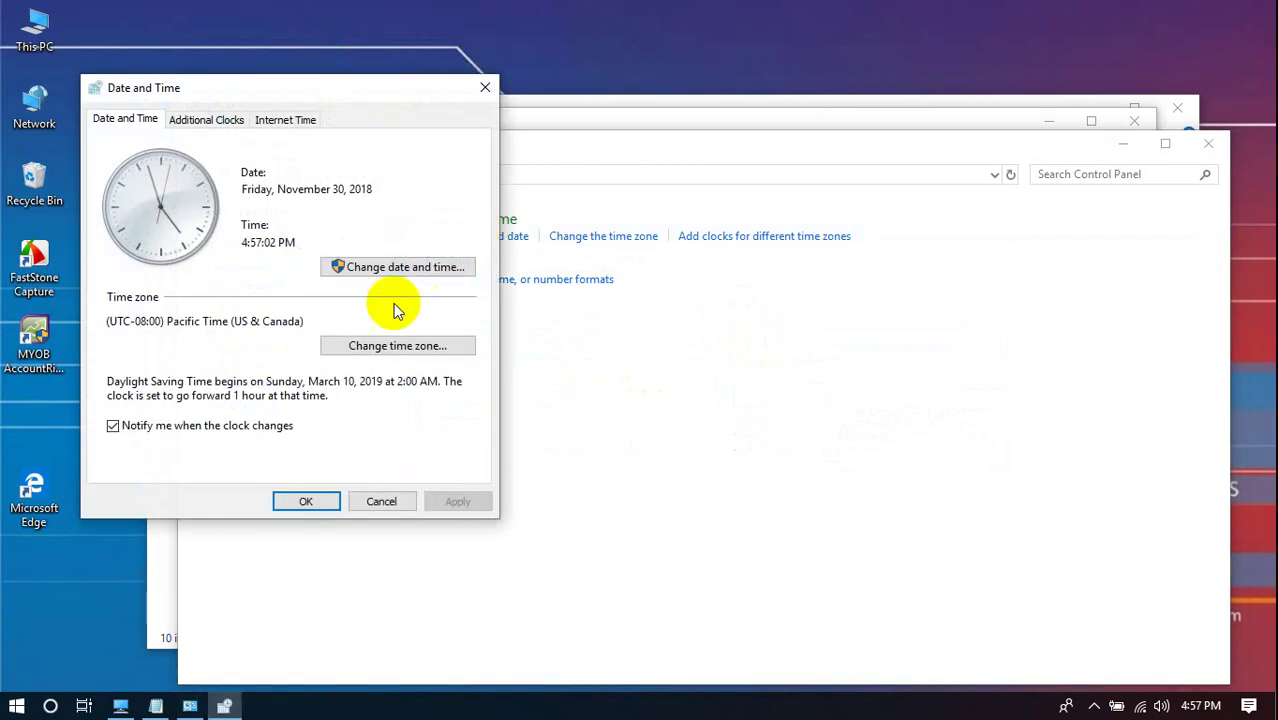
Set the time zone to (UTC+07:00) Bangkok, Hanoi, Jakarta and confirm the date and time settings.
click(355, 347)
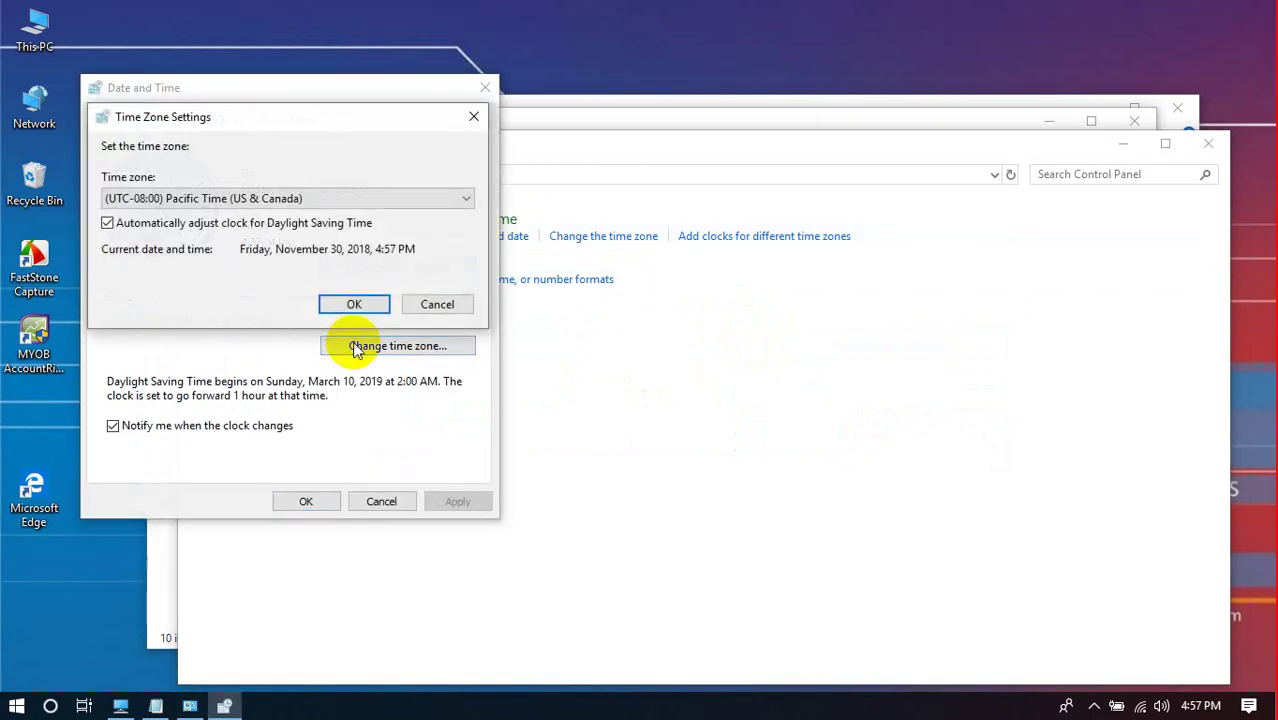
click(258, 200)
key(Down)
key(Down)
key(Down)
key(Down)
key(Down)
key(Down)
key(Down)
key(Down)
key(Down)
key(Down)
key(Down)
key(Down)
key(Down)
key(Down)
key(Down)
key(Down)
key(Down)
key(Down)
key(Down)
key(Down)
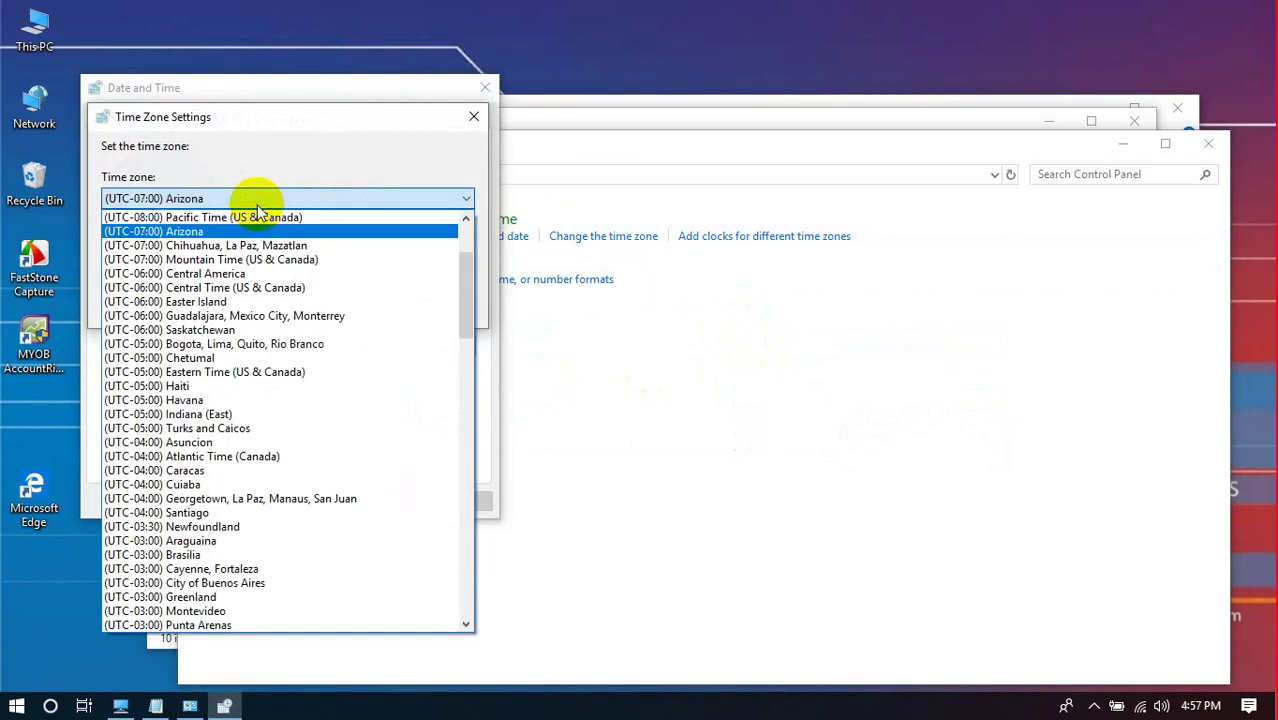
key(Down)
key(Down)
key(Down)
key(Down)
key(Down)
key(Down)
key(Down)
key(Down)
key(Down)
key(Down)
key(Down)
key(Down)
key(Down)
key(Down)
key(Down)
key(Down)
key(Down)
key(Down)
key(Down)
key(Down)
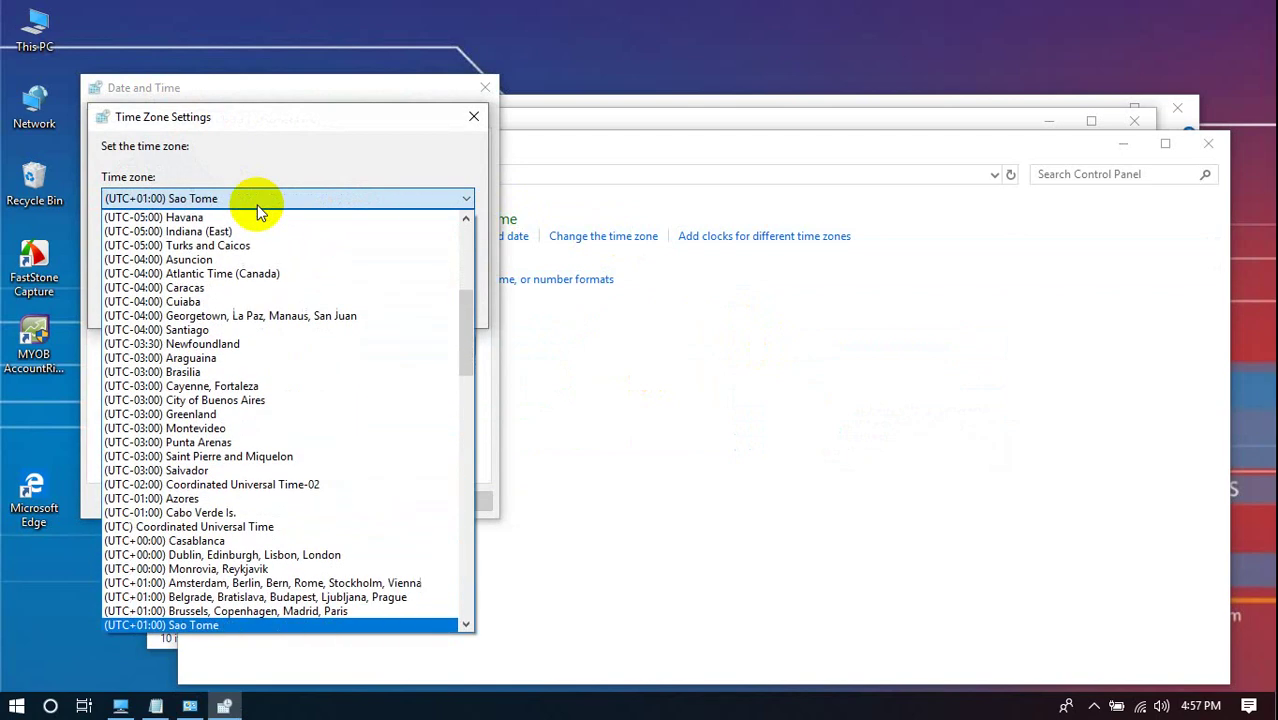
key(Down)
key(Down)
key(Down)
key(Down)
key(Down)
key(Down)
key(Down)
key(Down)
key(Down)
key(Down)
key(Down)
key(Down)
key(Down)
key(Down)
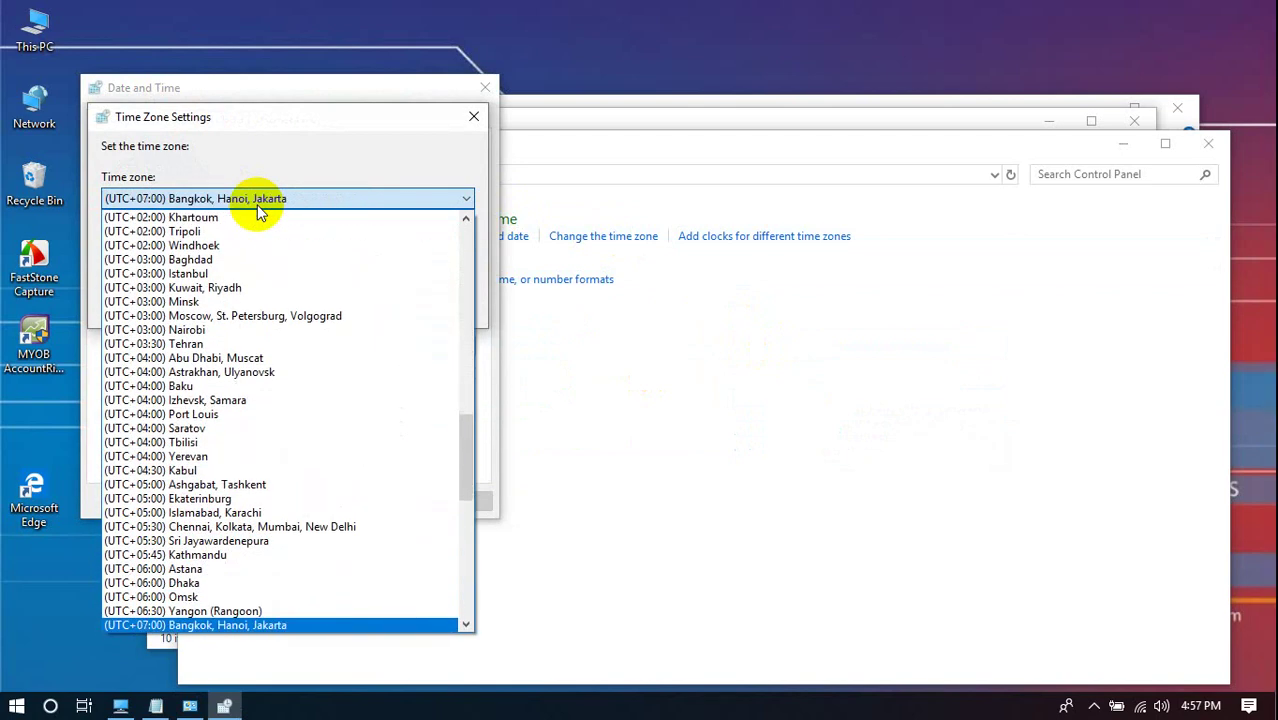
key(Down)
key(Up)
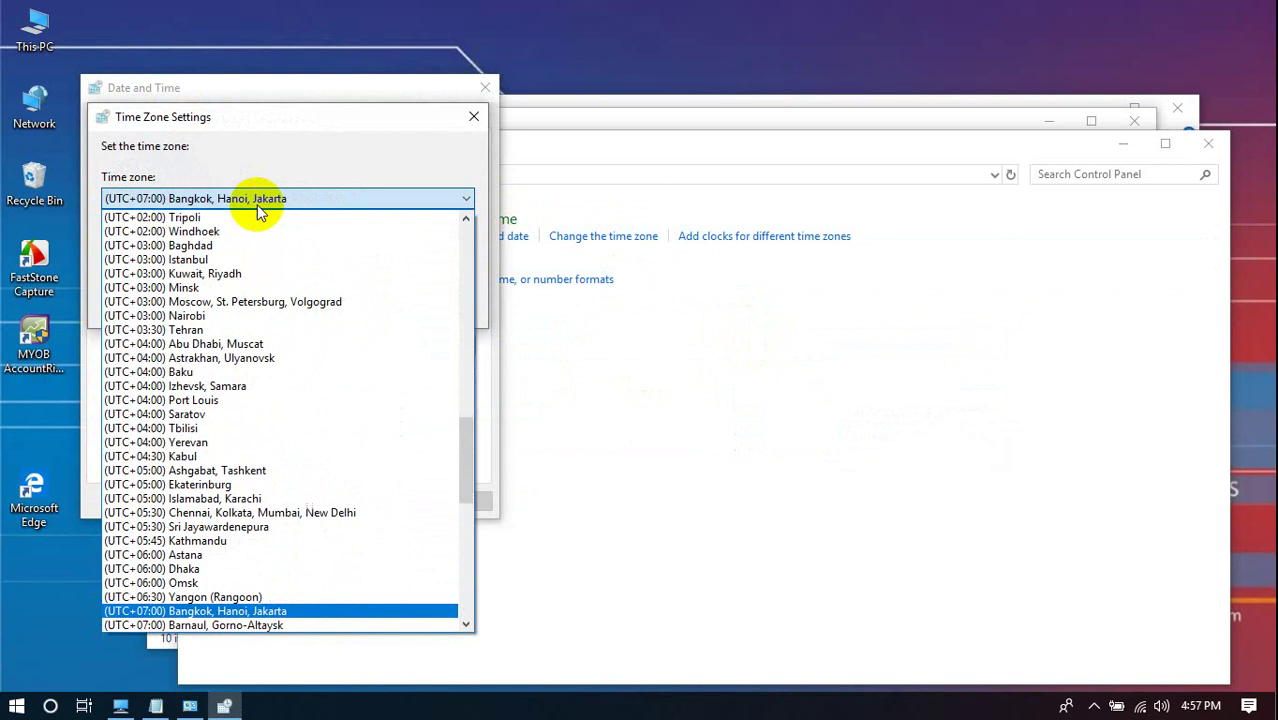
click(257, 204)
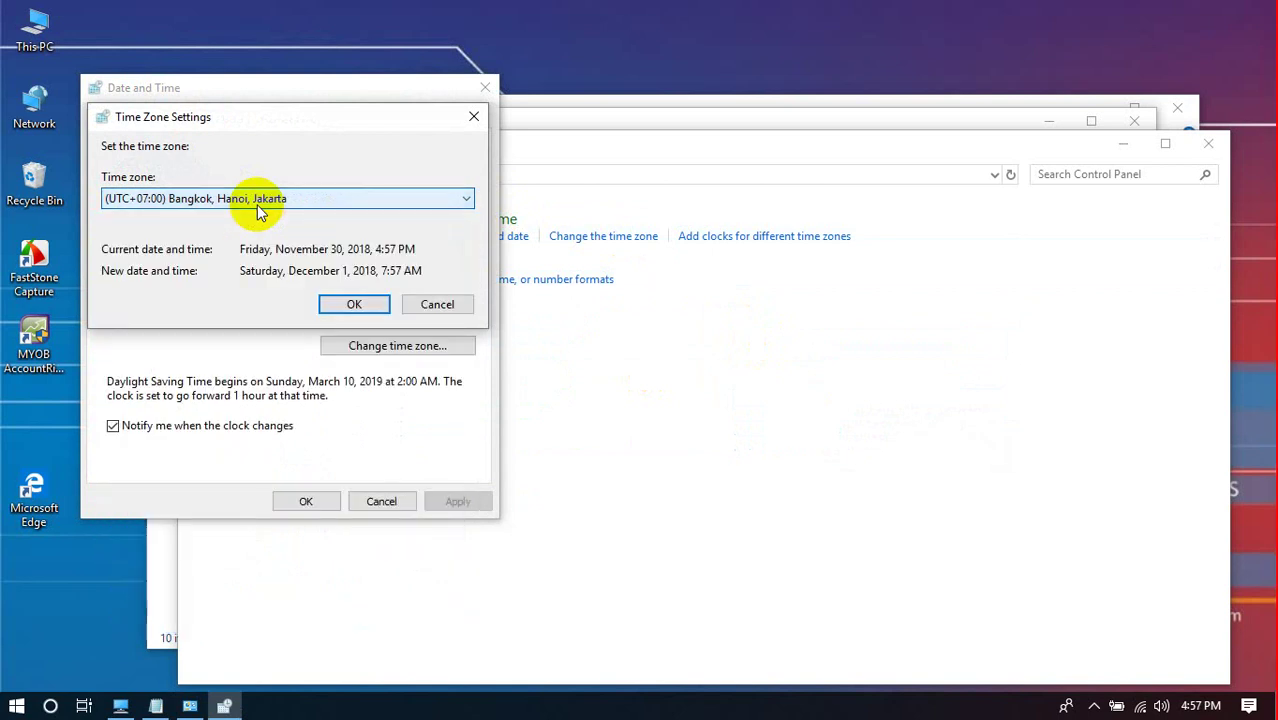
click(349, 306)
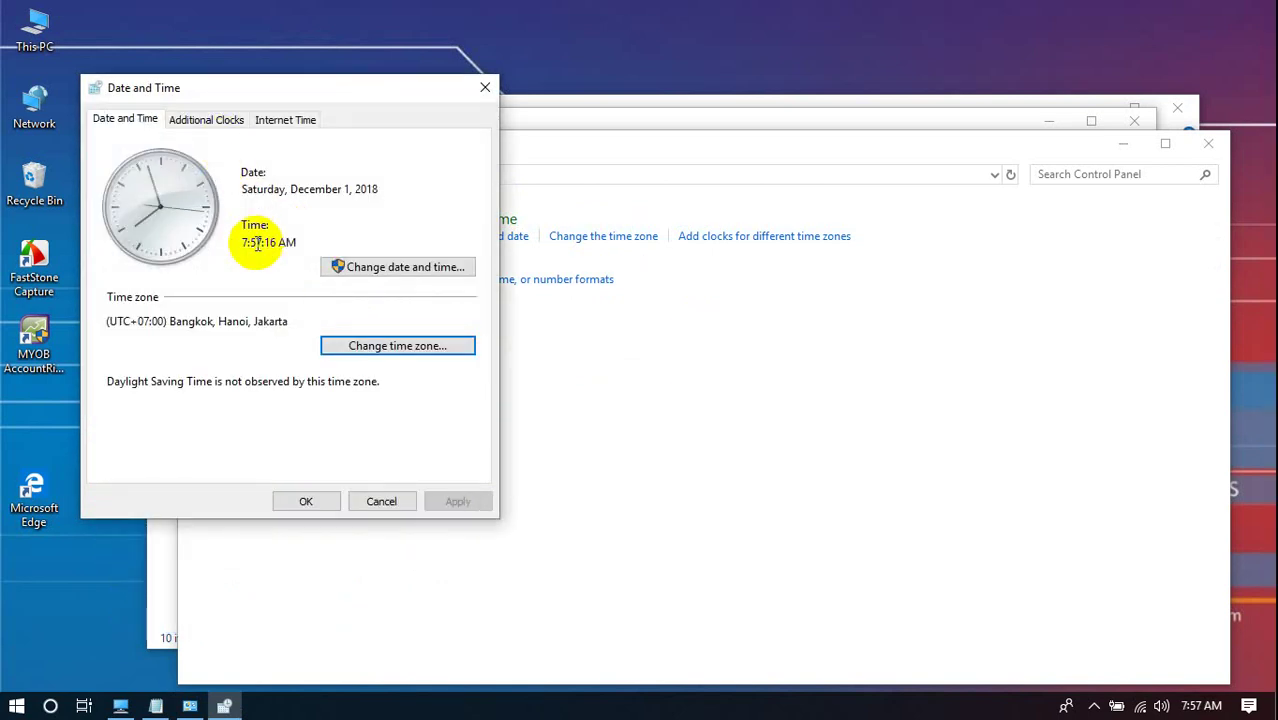
click(299, 503)
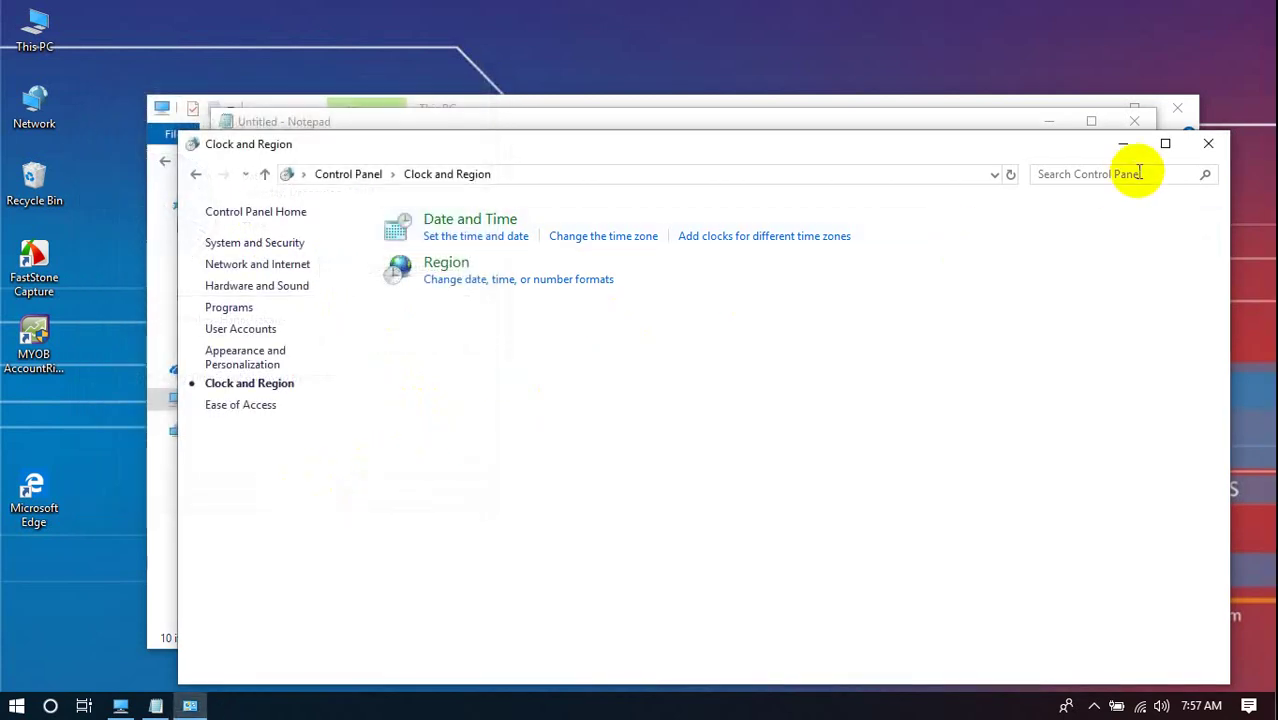
Close Control Panel and minimize the Notepad and File Explorer windows to show the desktop.
click(1208, 143)
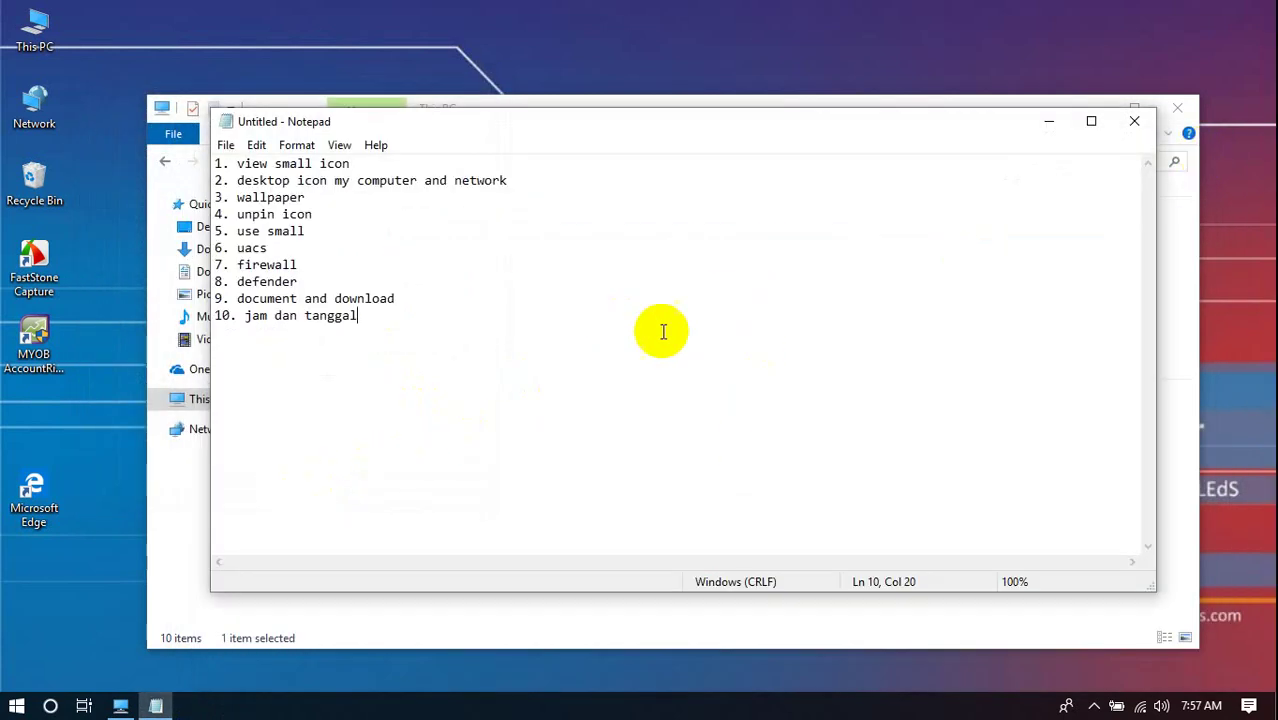
click(1040, 125)
click(1088, 110)
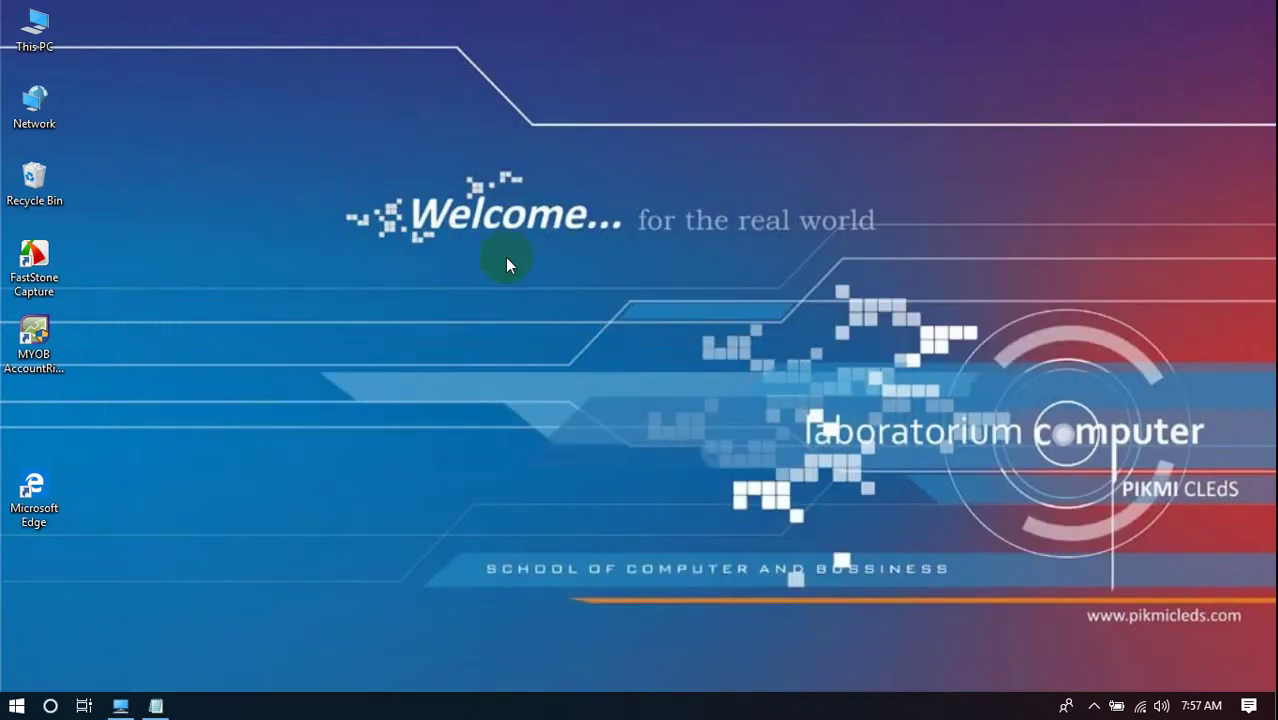
Refresh the desktop and move the Microsoft Edge shortcut directly below the MYOB AccountRight shortcut.
right_click(328, 235)
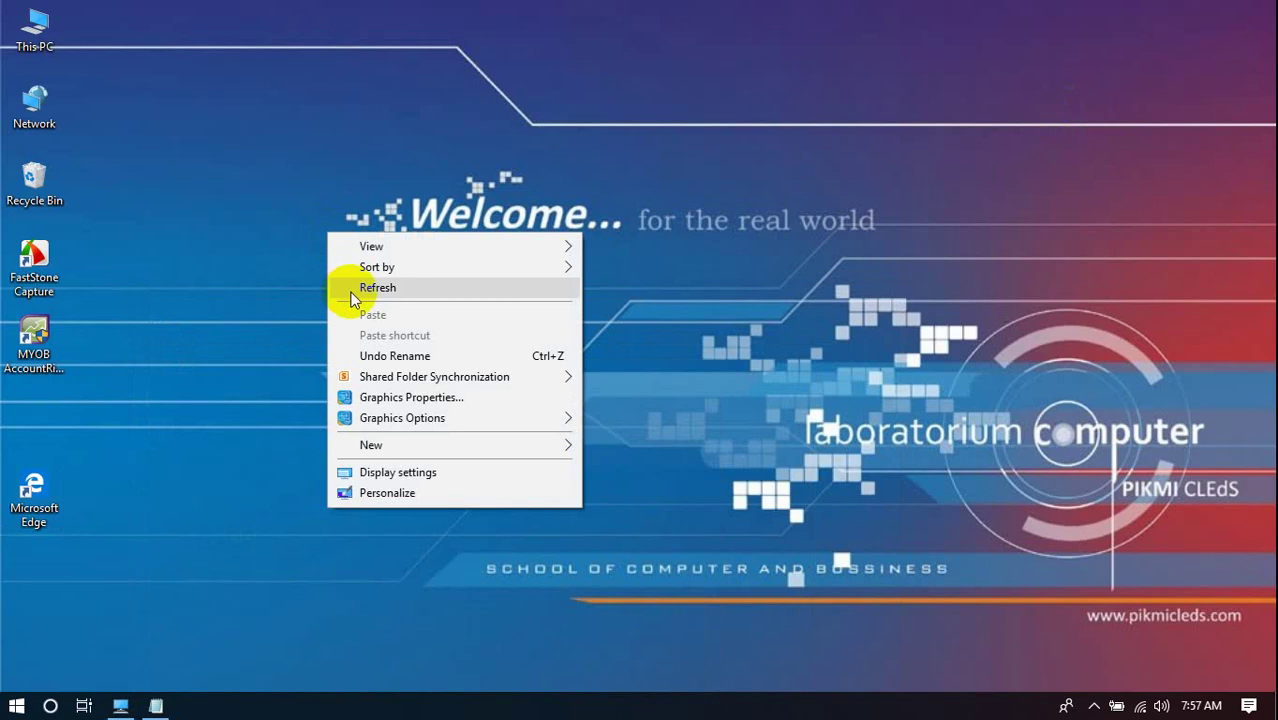
click(377, 288)
drag(54, 501, 47, 406)
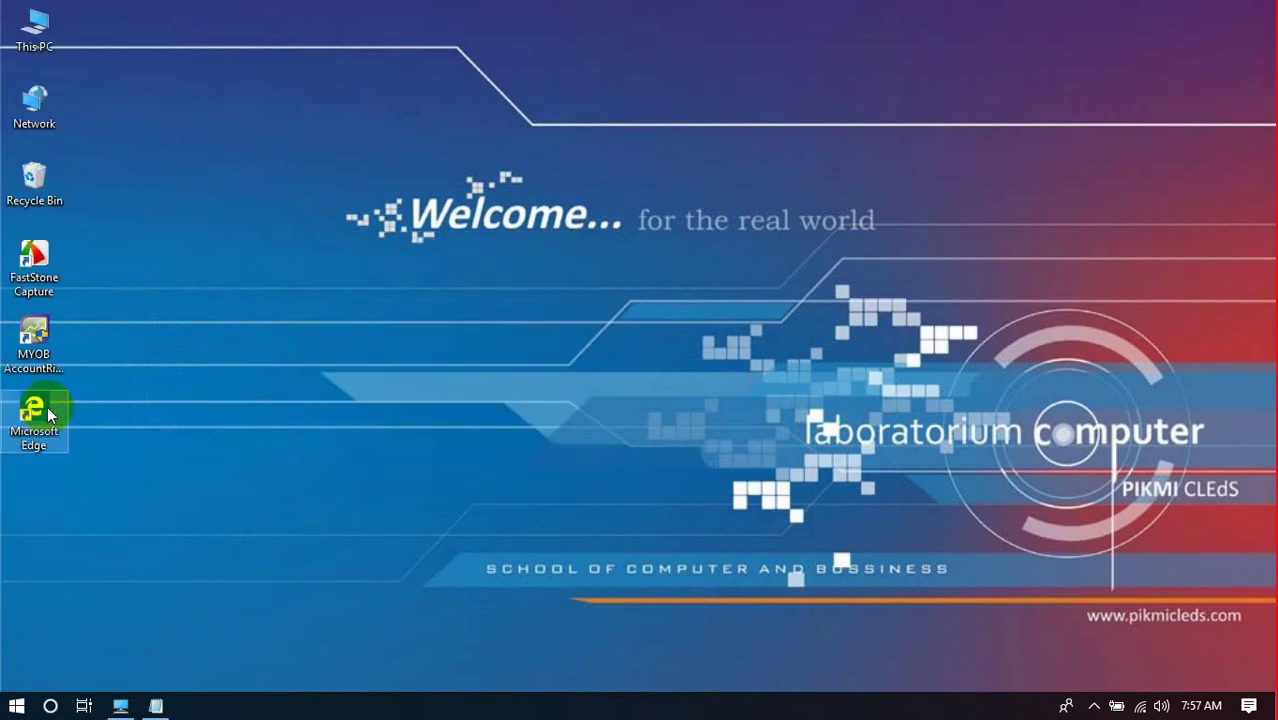
Empty the Recycle Bin from the desktop, confirm the deletion and deselect its icon.
right_click(38, 200)
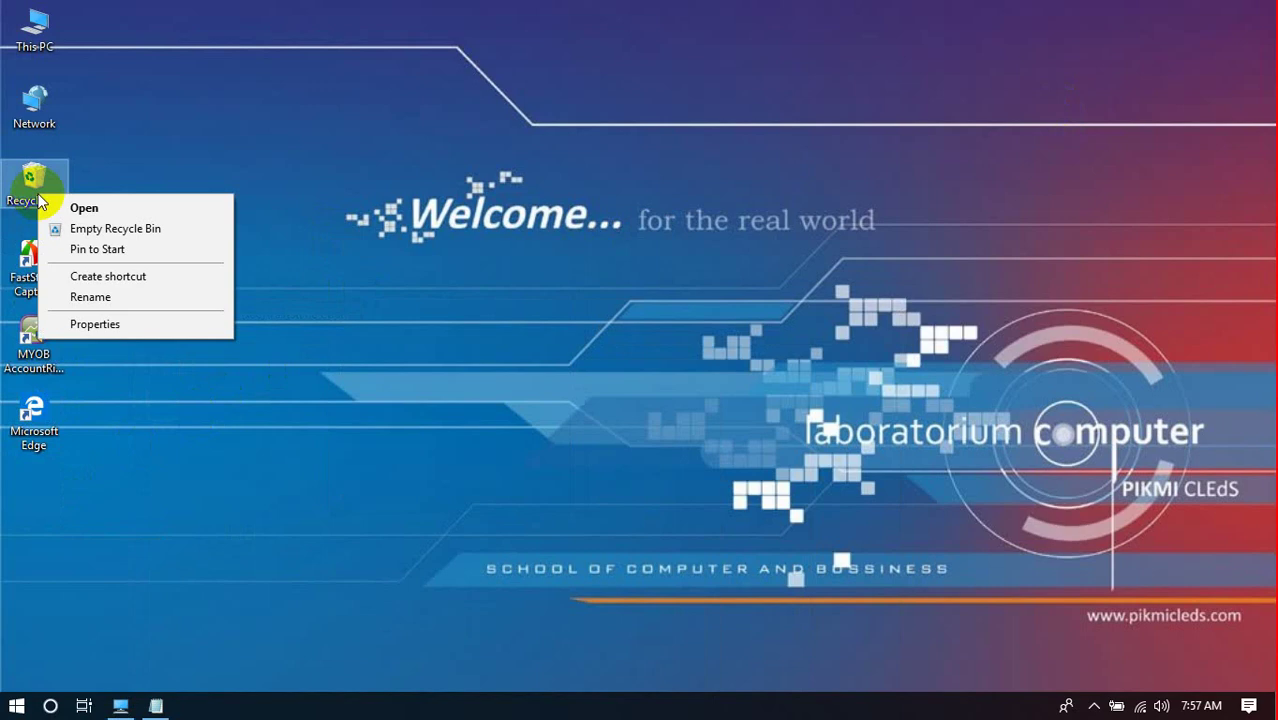
click(150, 228)
click(723, 372)
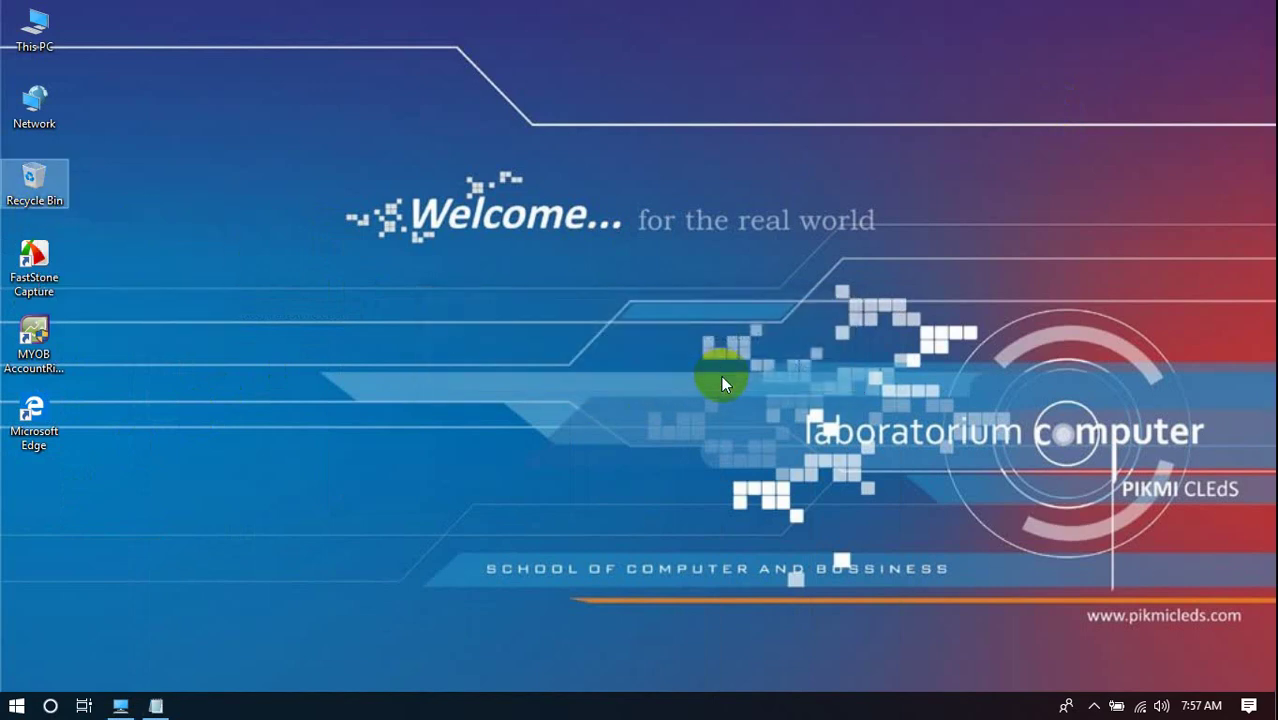
click(553, 292)
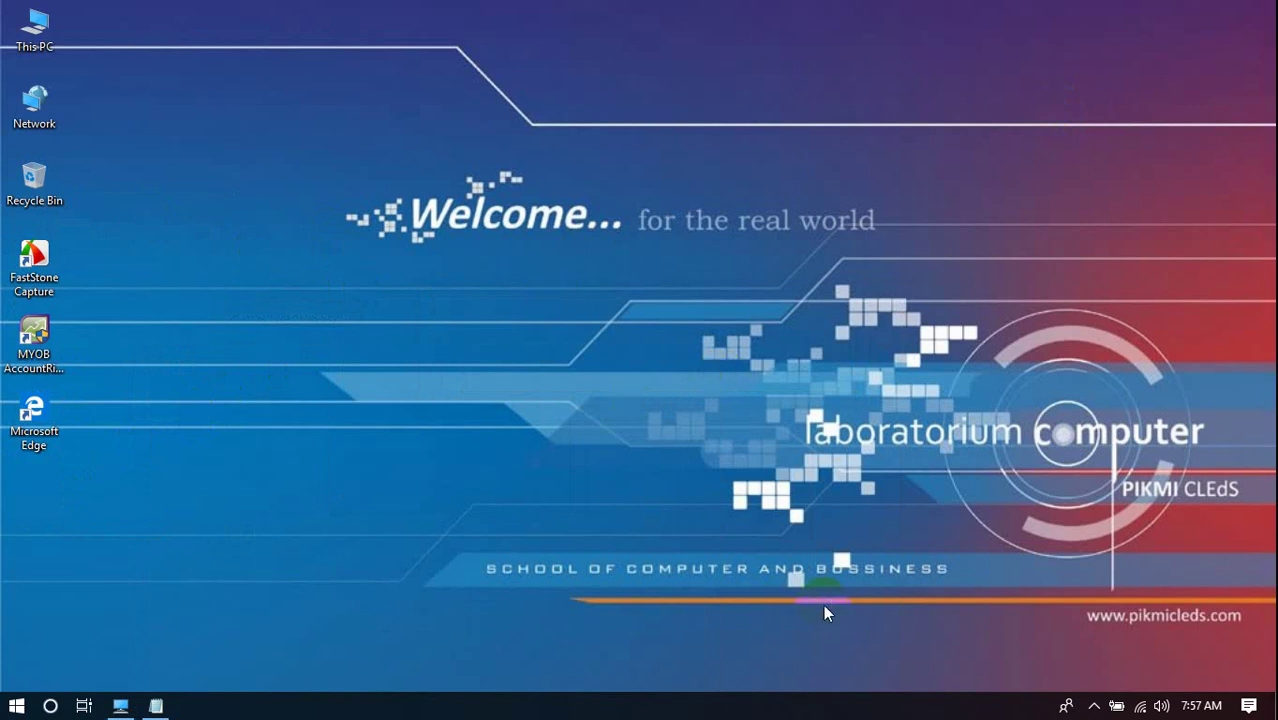
Show the hidden system tray icons.
click(1094, 704)
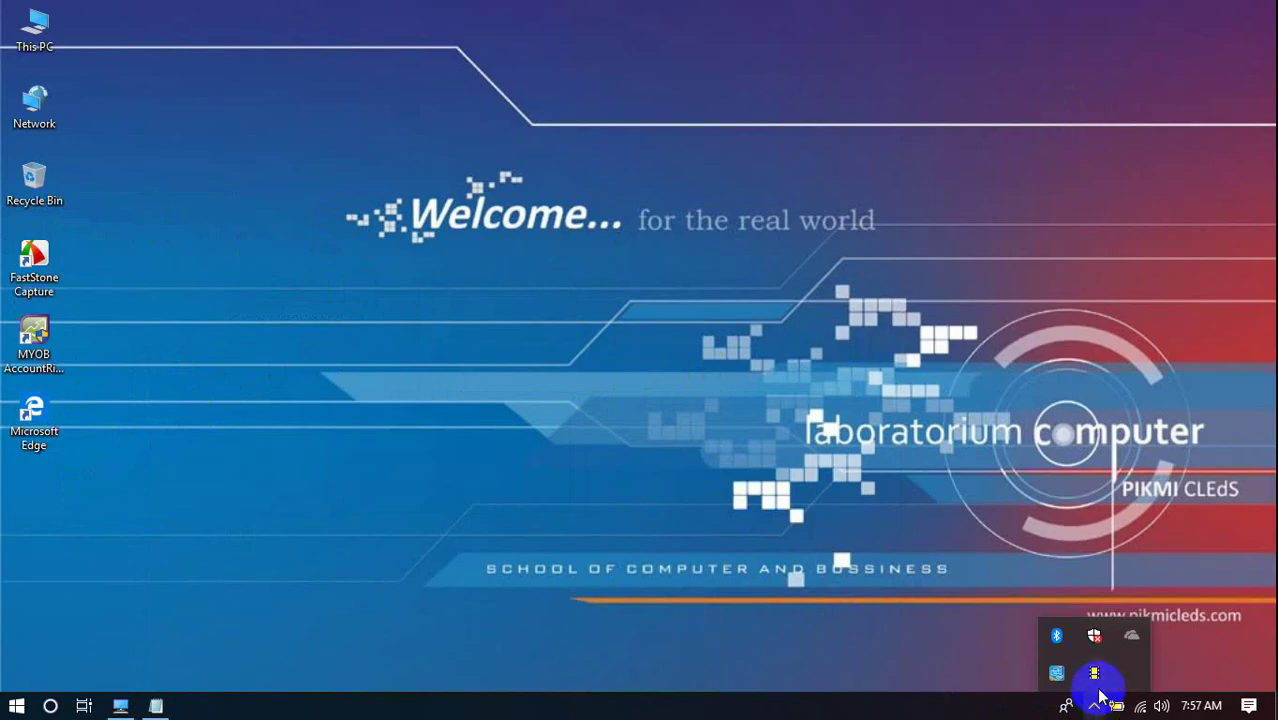